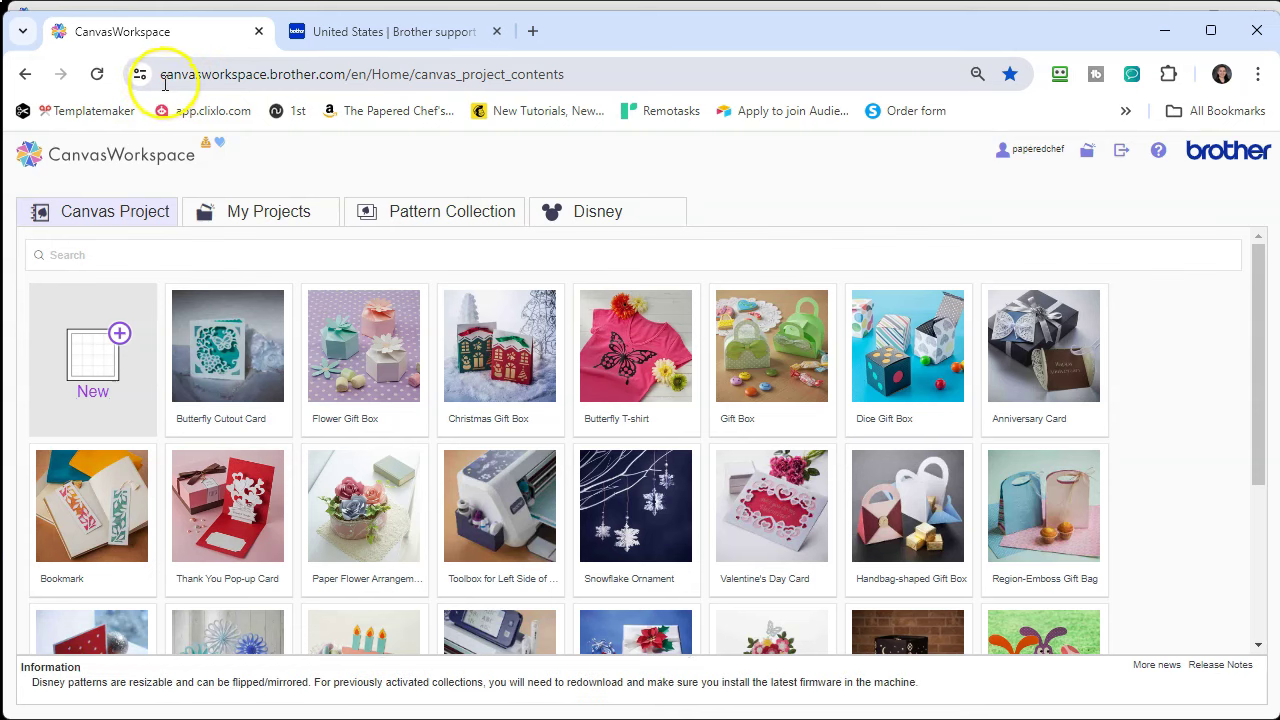
Step: Load the CanvasWorkspace site by entering the start of its address, canvasworks, and accepting the completed address
left_click(164, 77)
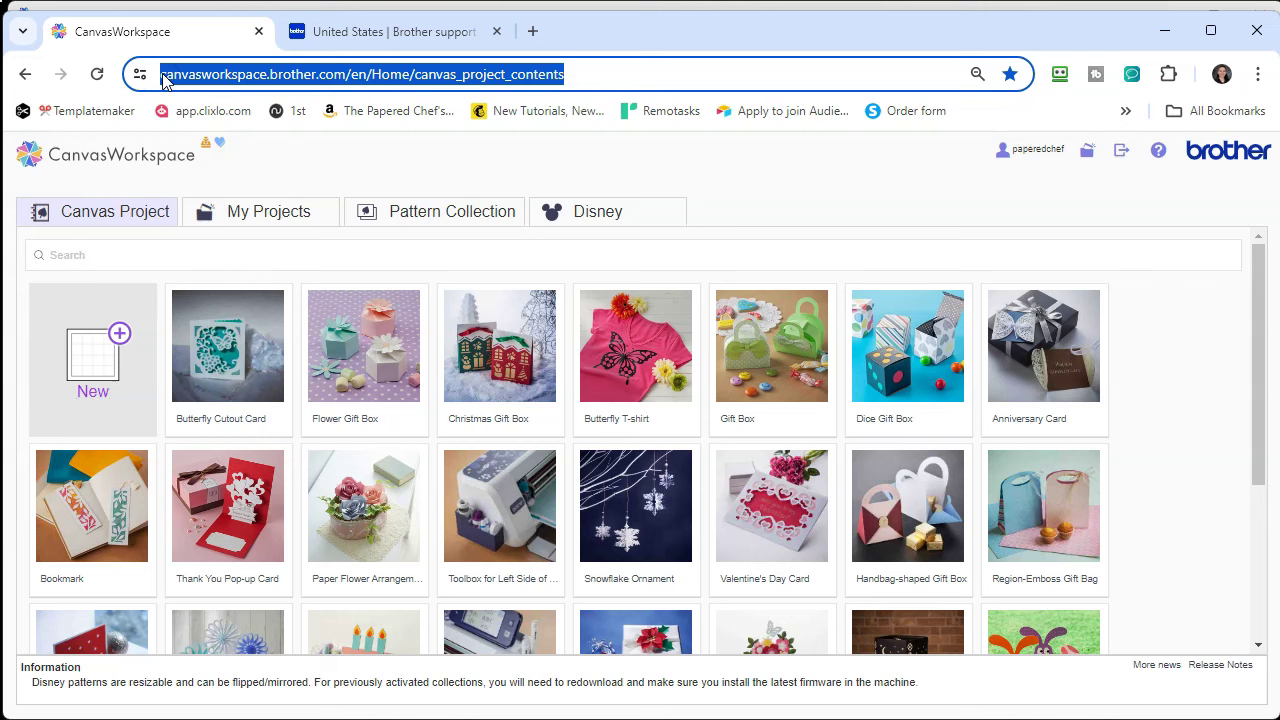
type("canvasworp")
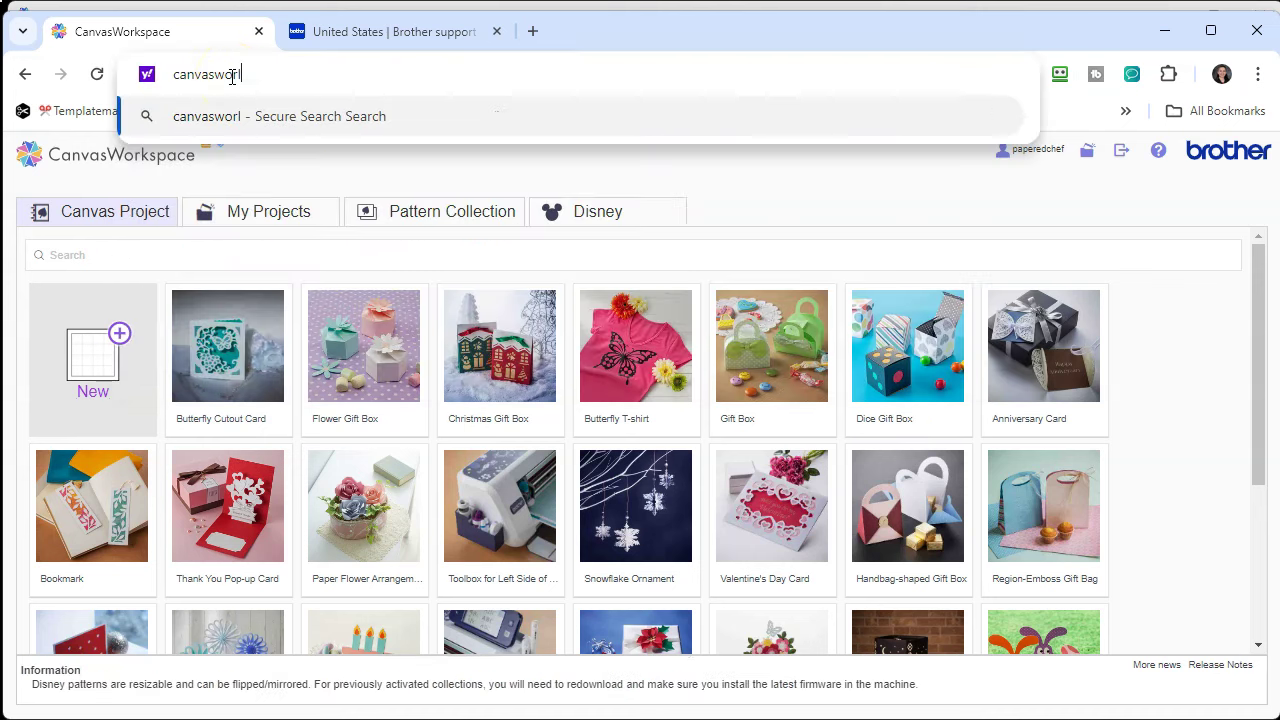
key("BackSpace")
type("ks")
key("Return")
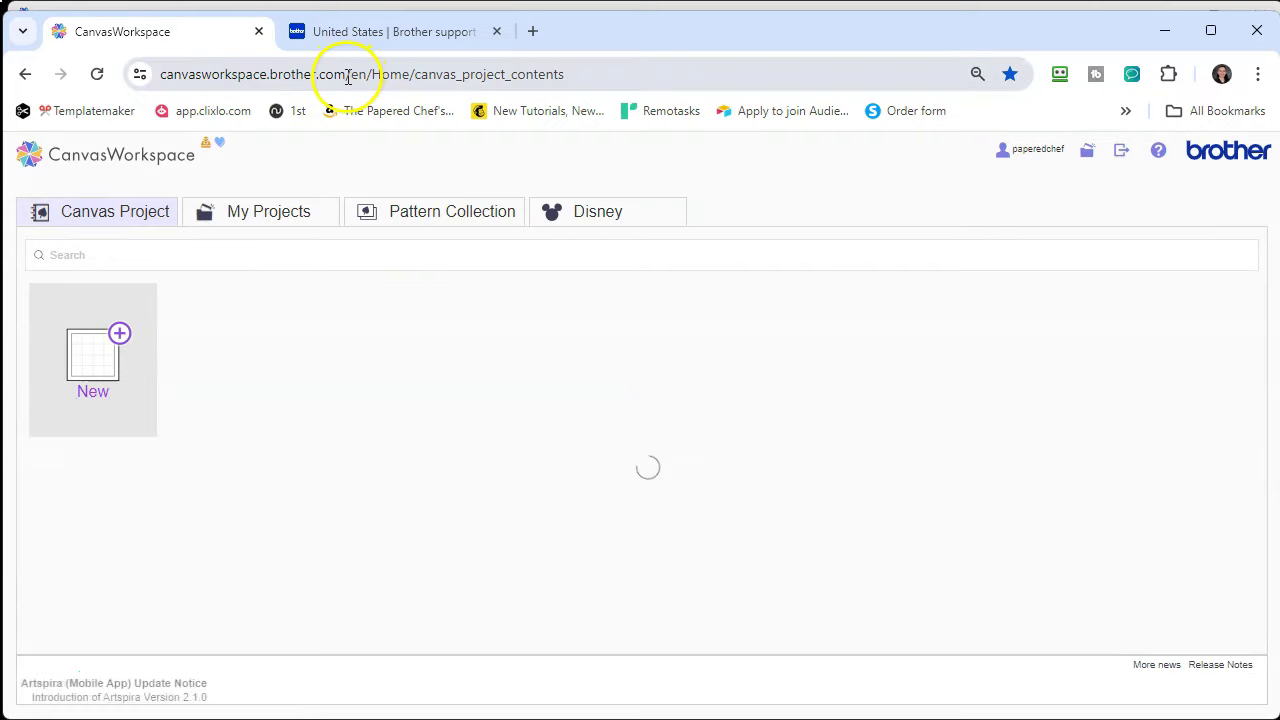
left_click(348, 74)
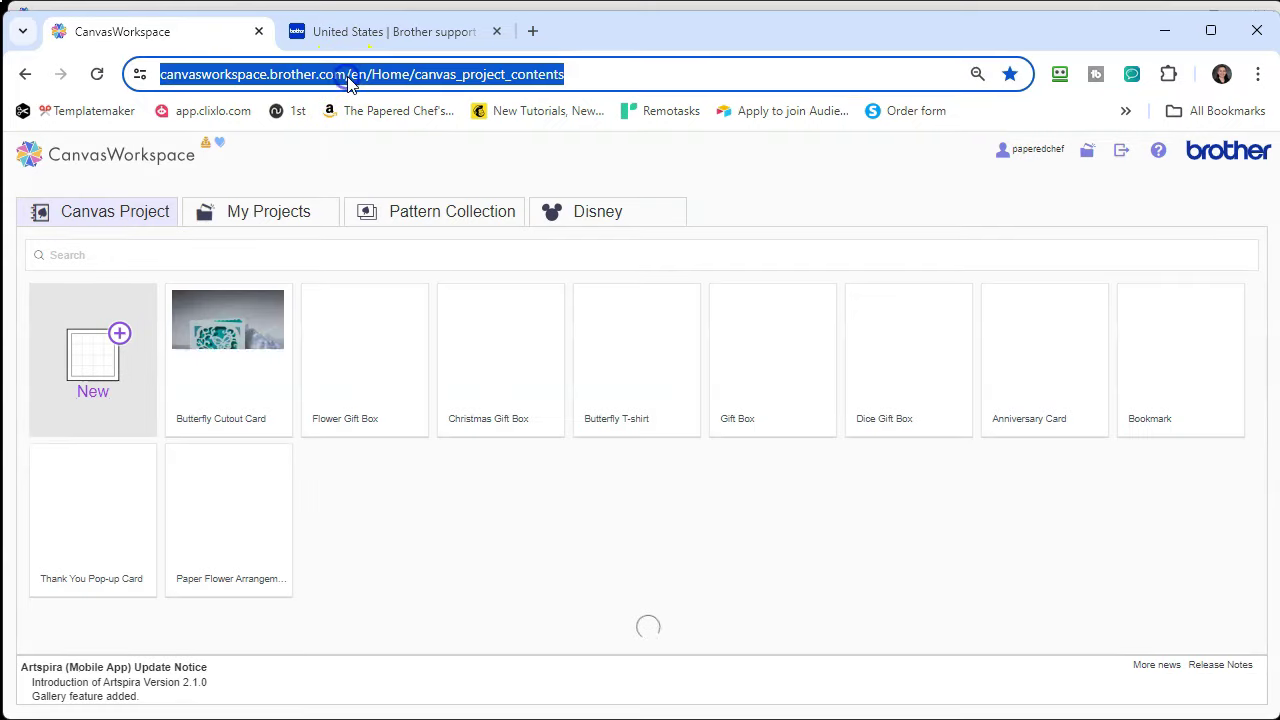
left_click(348, 74)
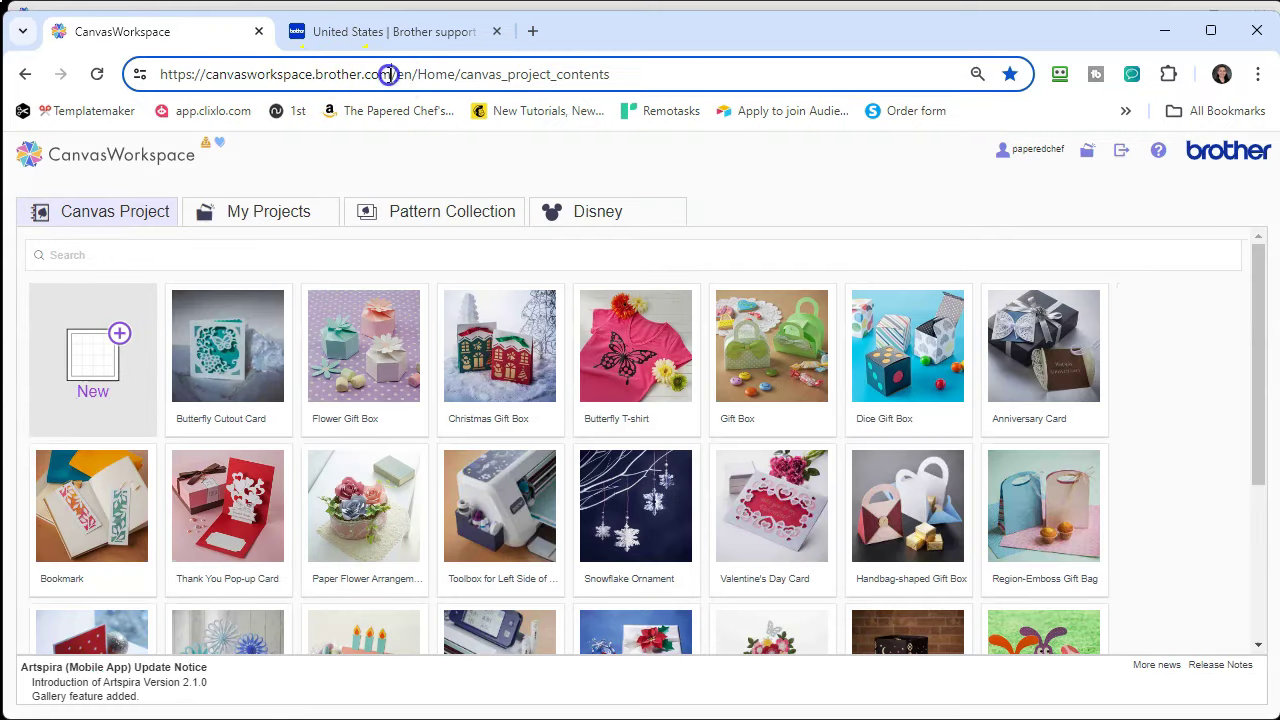
left_click_drag(391, 74, 678, 94)
key("BackSpace")
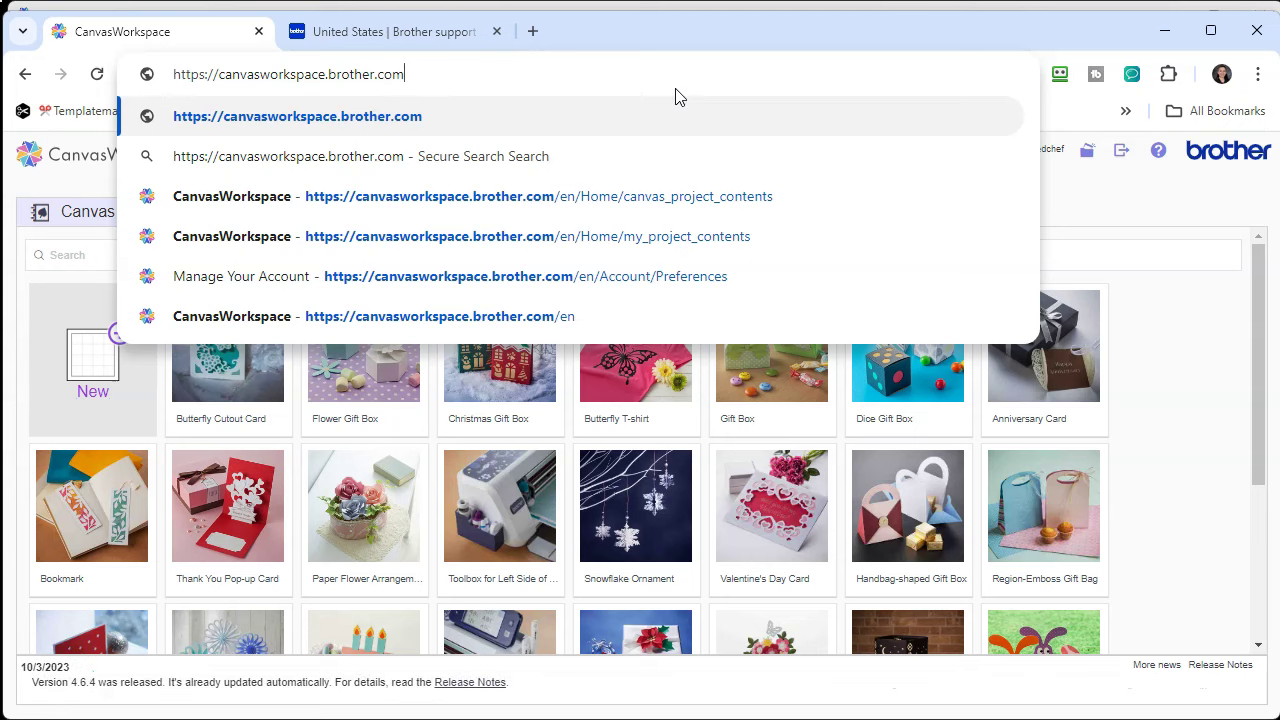
key("Return")
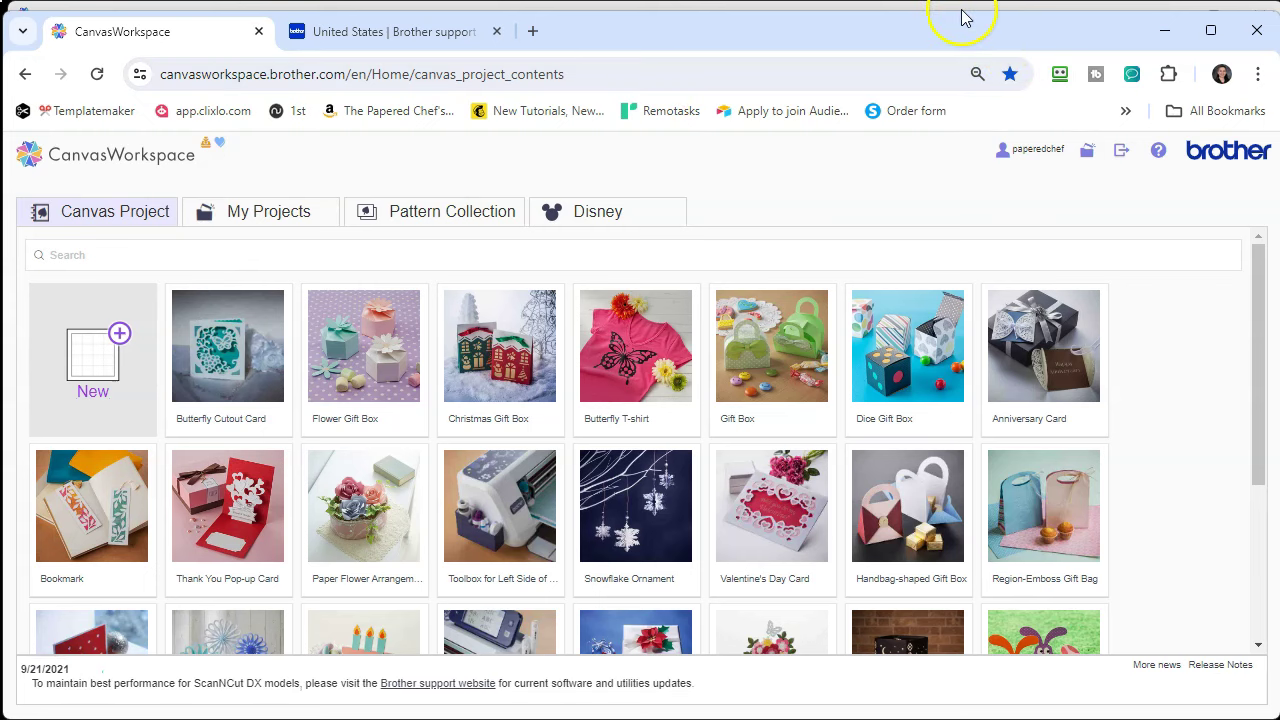
Step: Open the account settings and check the help information for the CanvasWorkspace web version, closing it when done
left_click(1020, 152)
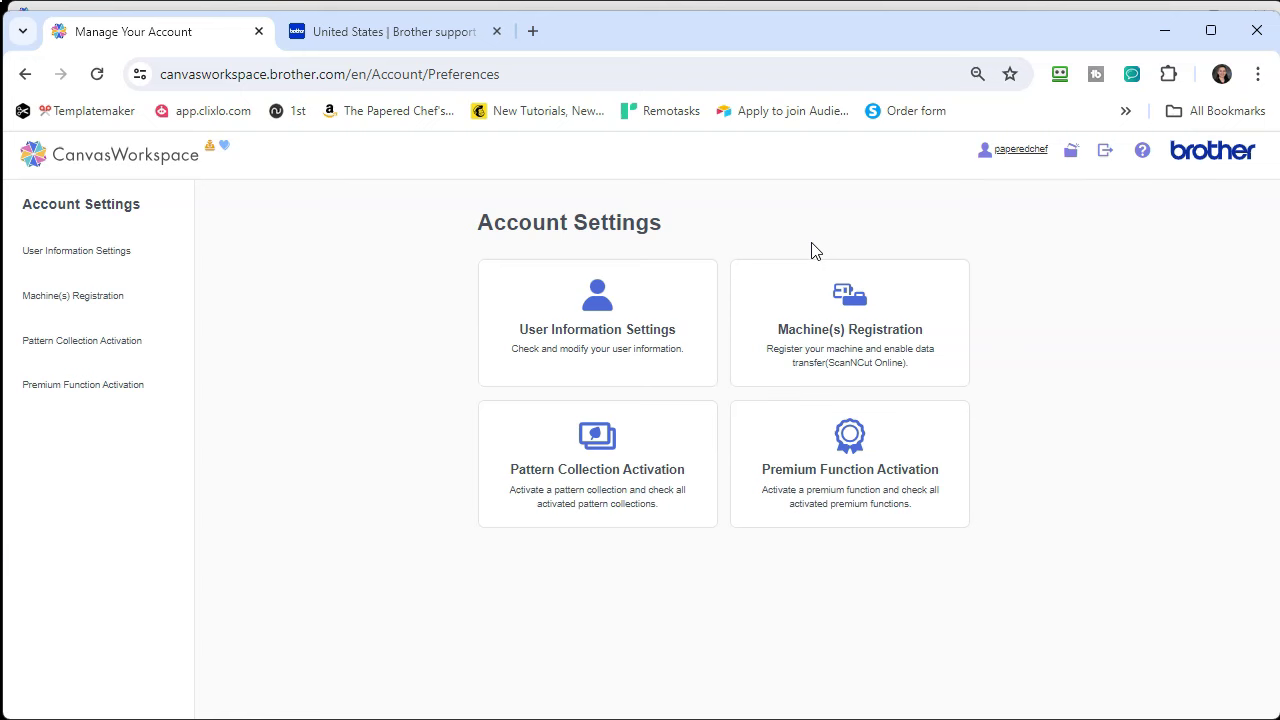
left_click(1140, 160)
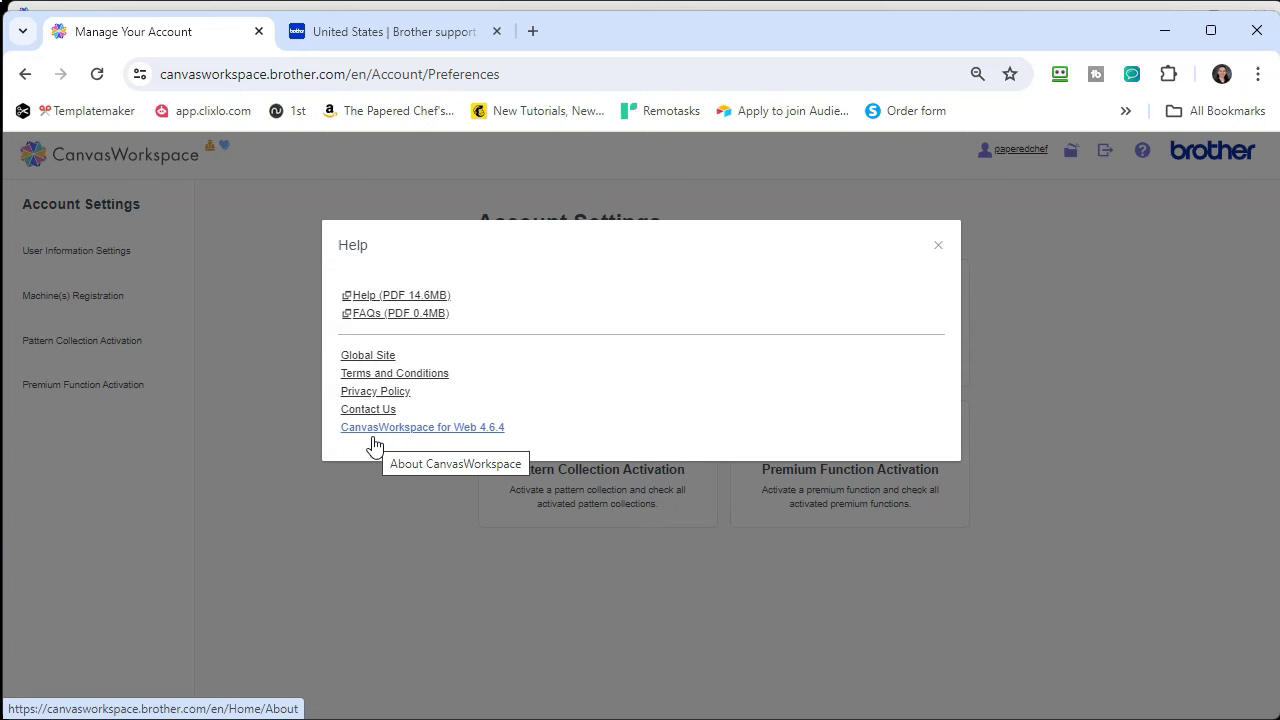
left_click(243, 399)
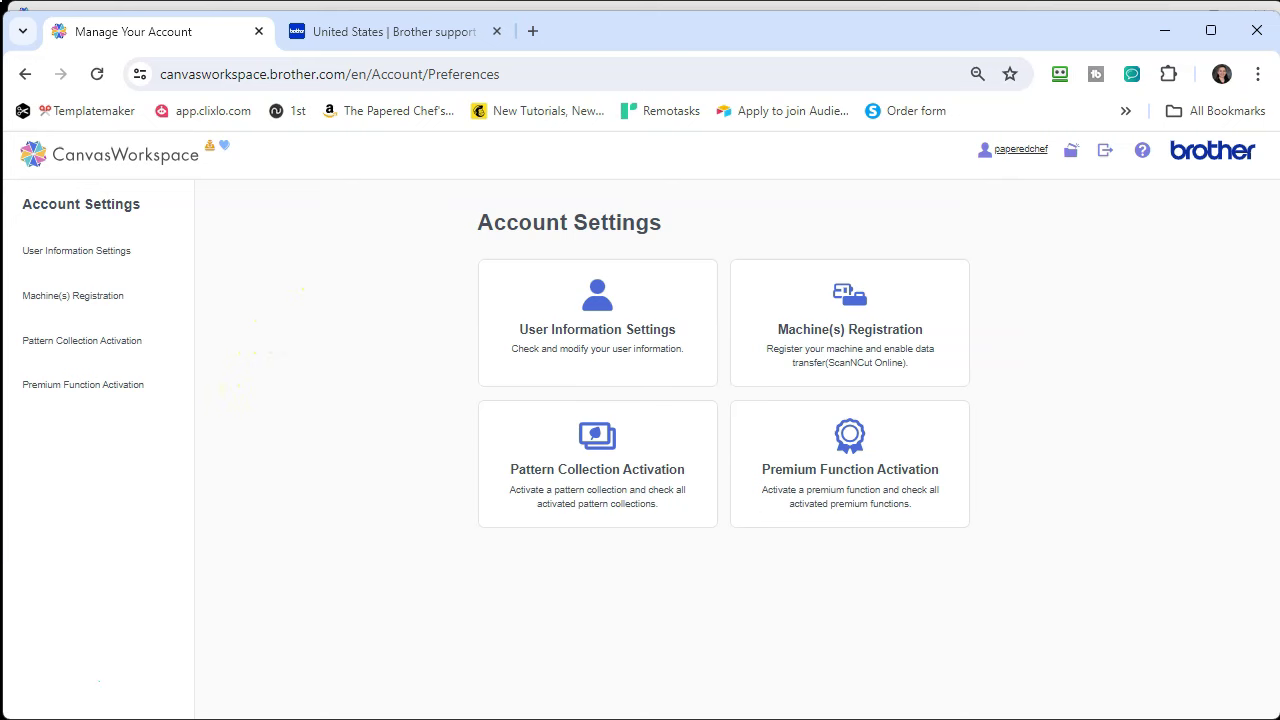
Step: Switch to the desktop CanvasWorkspace program, check its version information and close the About window
mouse_move(497, 719)
left_click(500, 668)
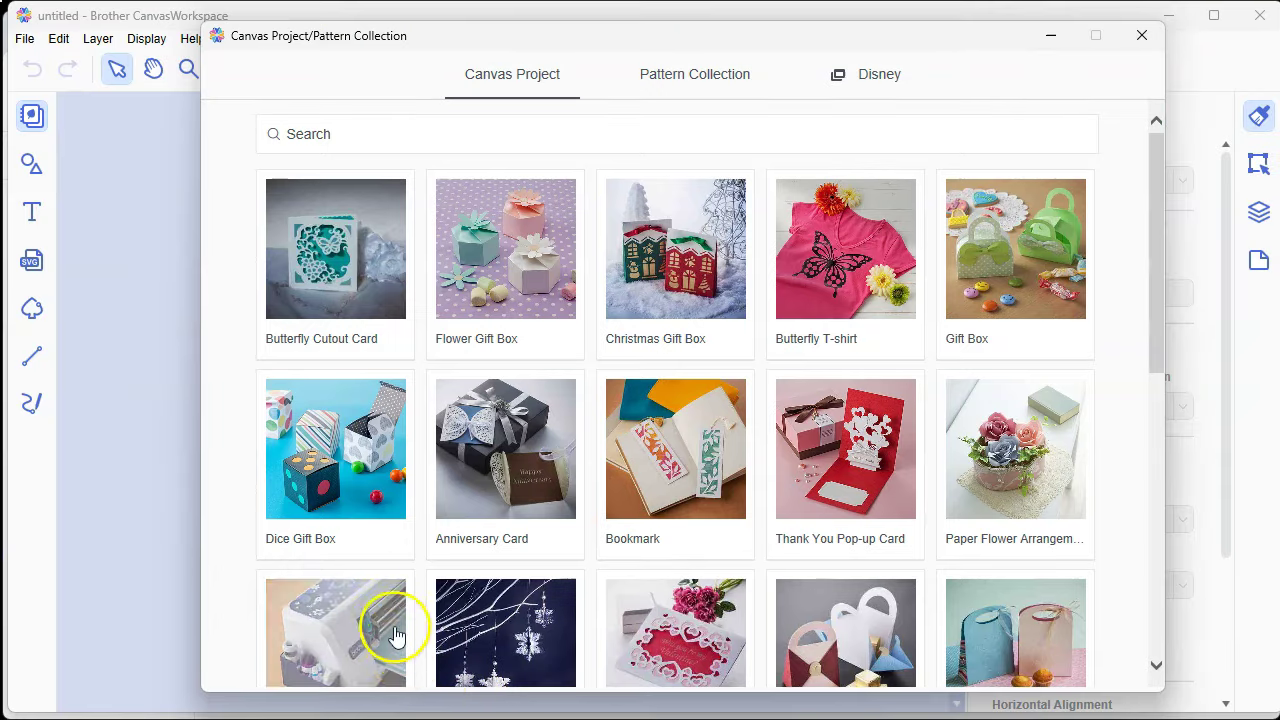
left_click(157, 151)
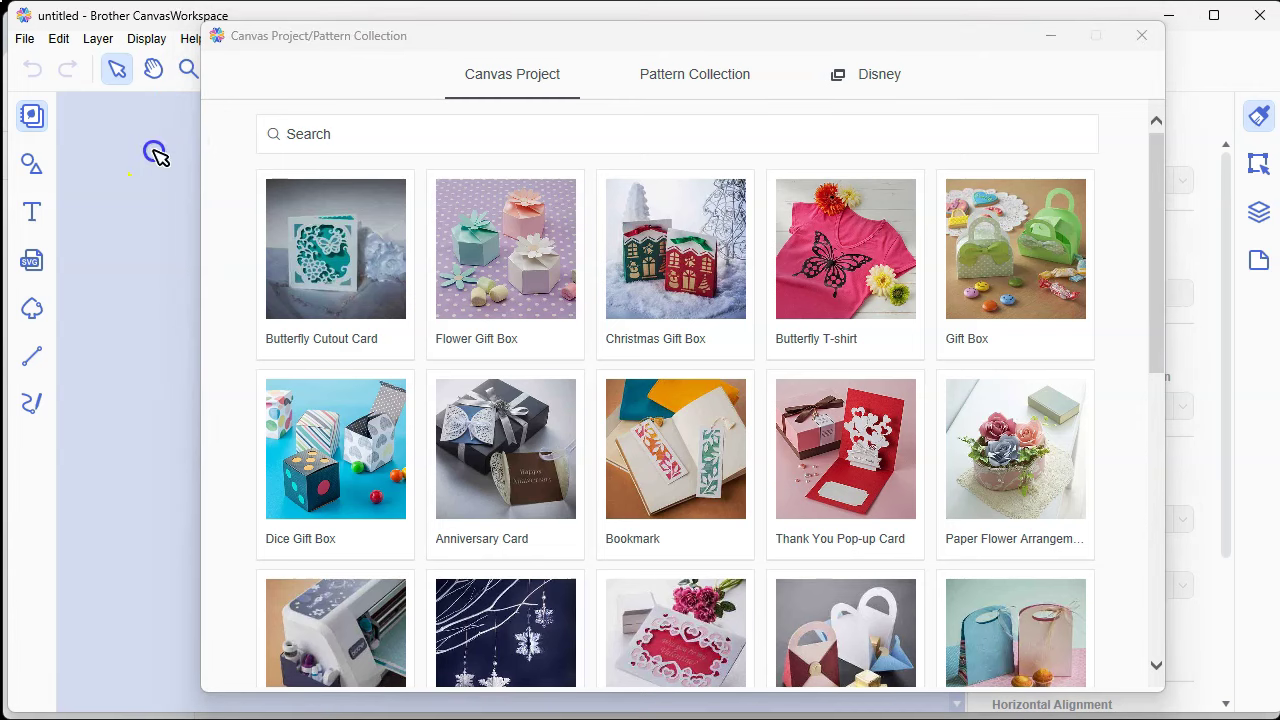
left_click(184, 40)
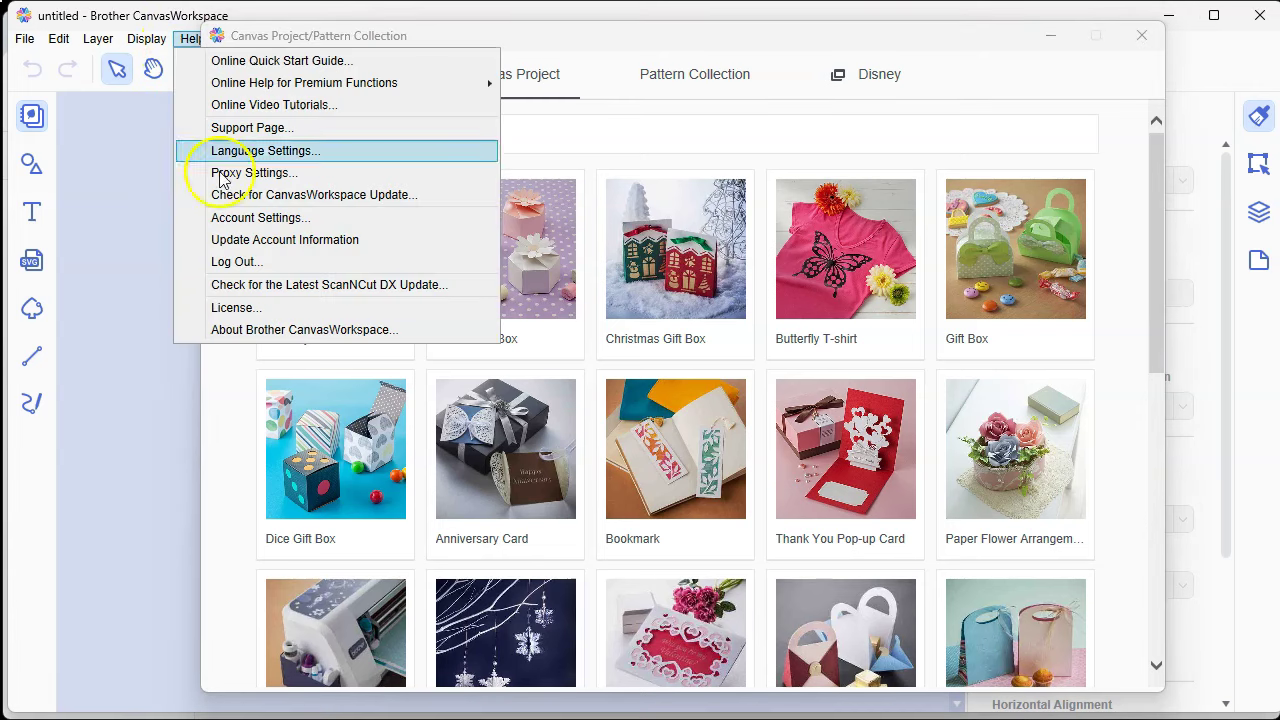
left_click(288, 332)
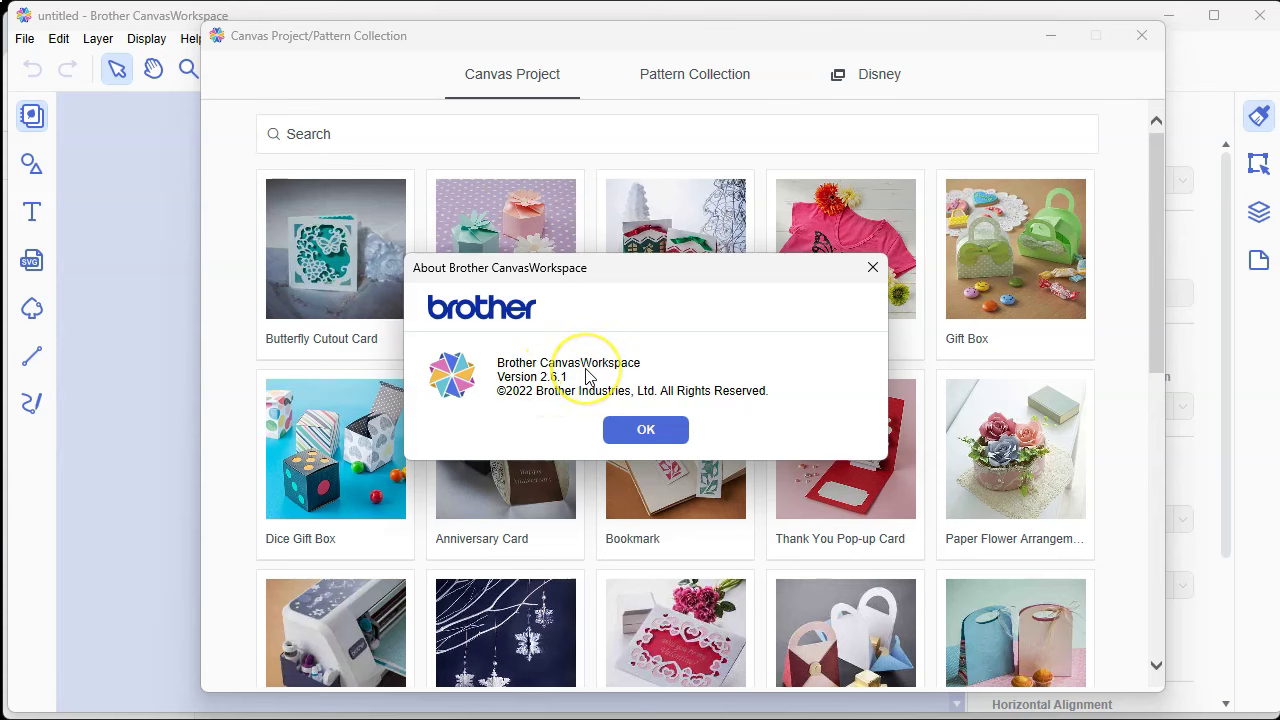
left_click(646, 432)
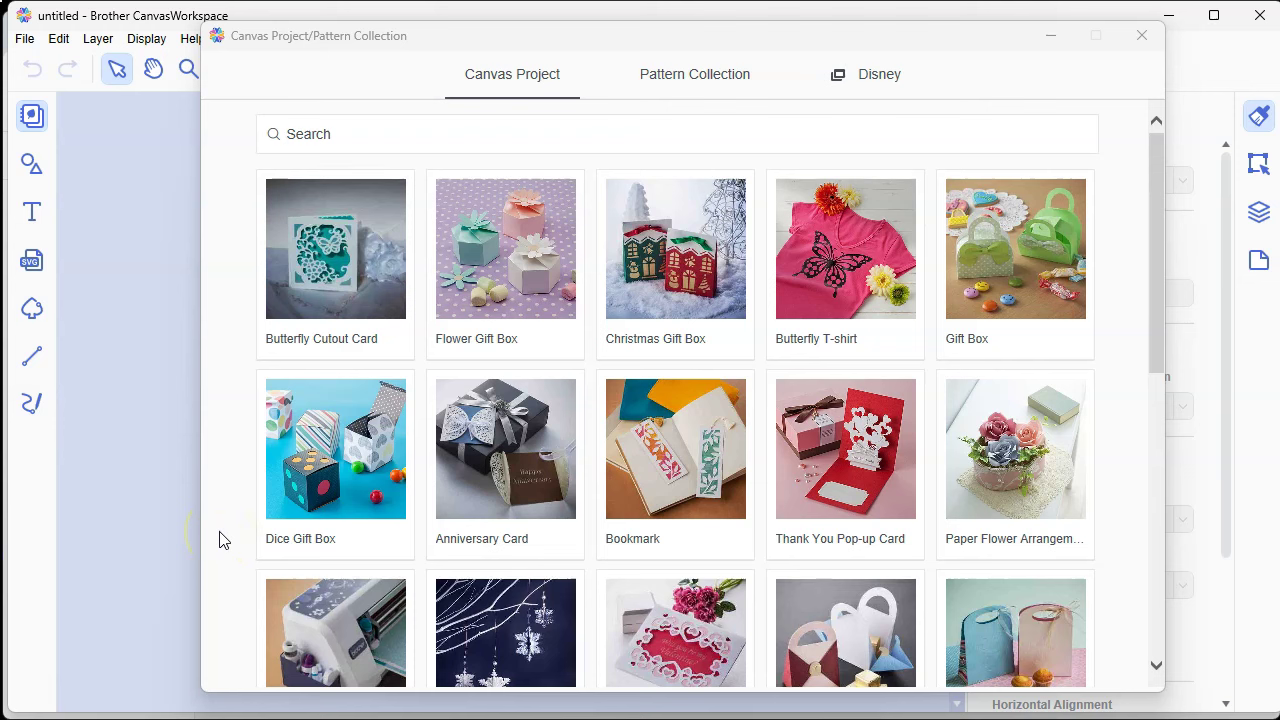
Step: Switch back to Chrome, view the Brother support page and return to the CanvasWorkspace account page
mouse_move(163, 715)
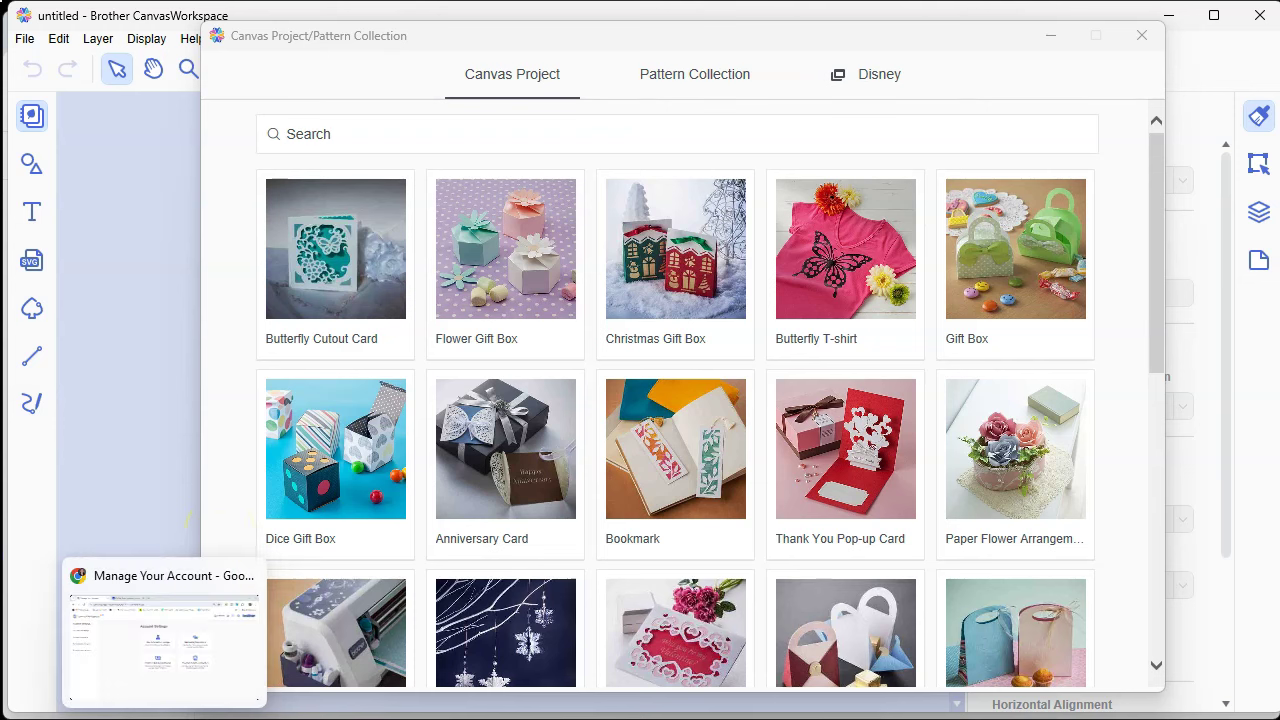
left_click(155, 638)
left_click(381, 38)
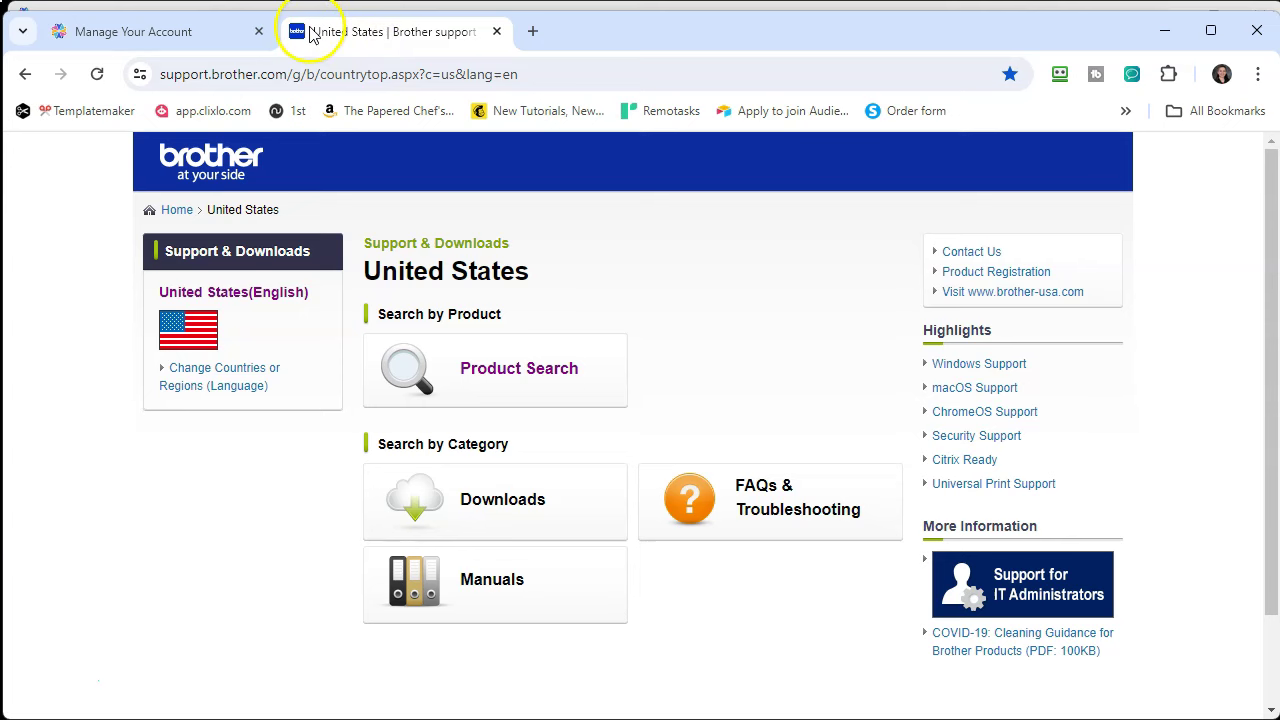
left_click(195, 31)
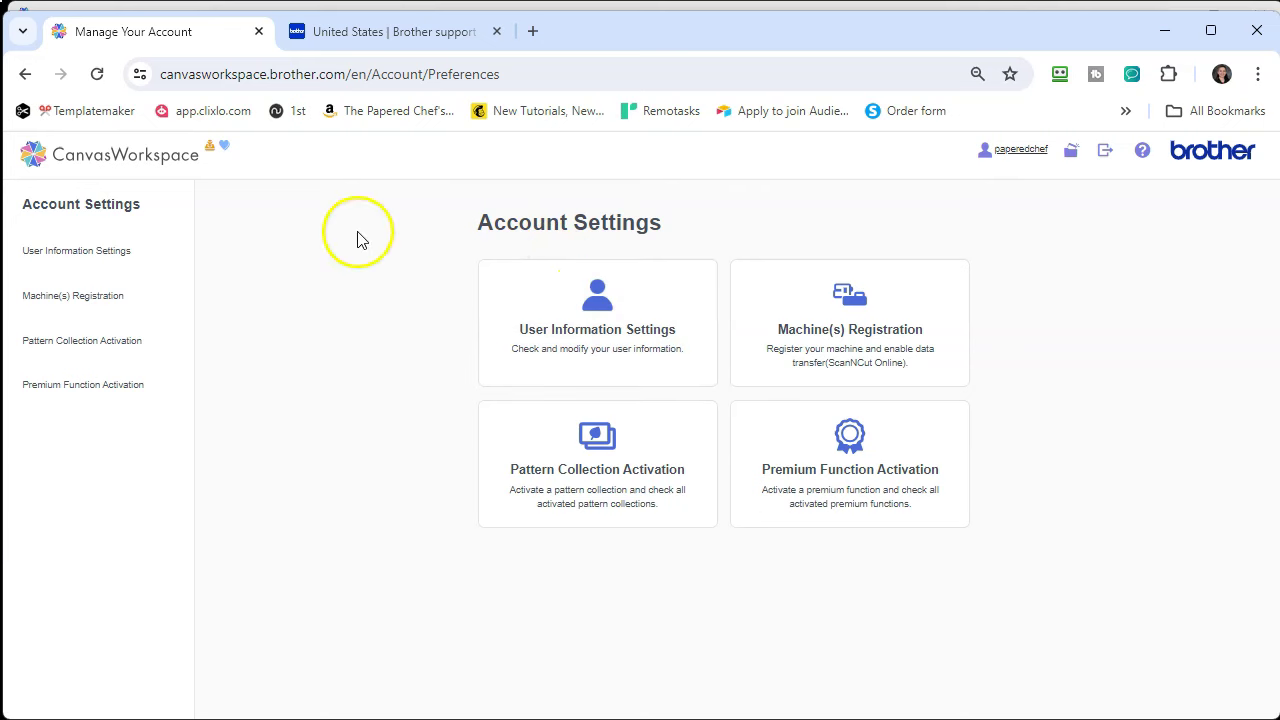
Step: Return to the CanvasWorkspace home page and show the Canvas Project templates
left_click(96, 164)
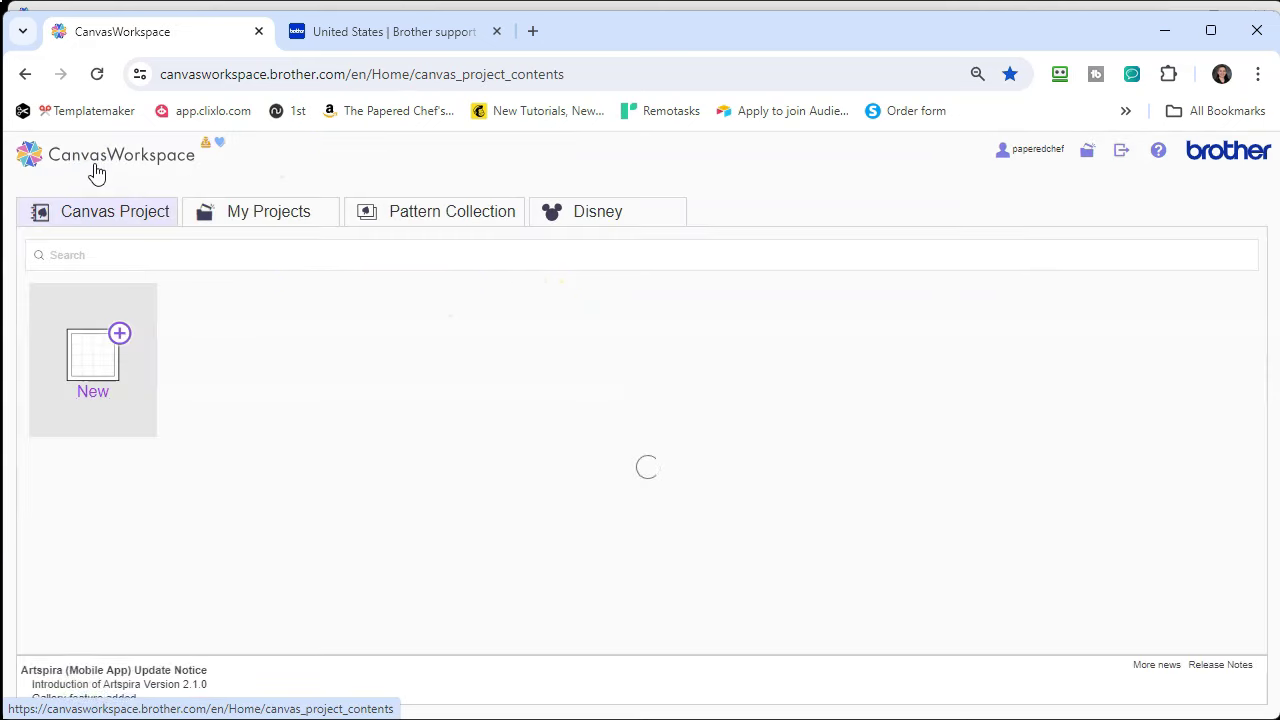
left_click(124, 210)
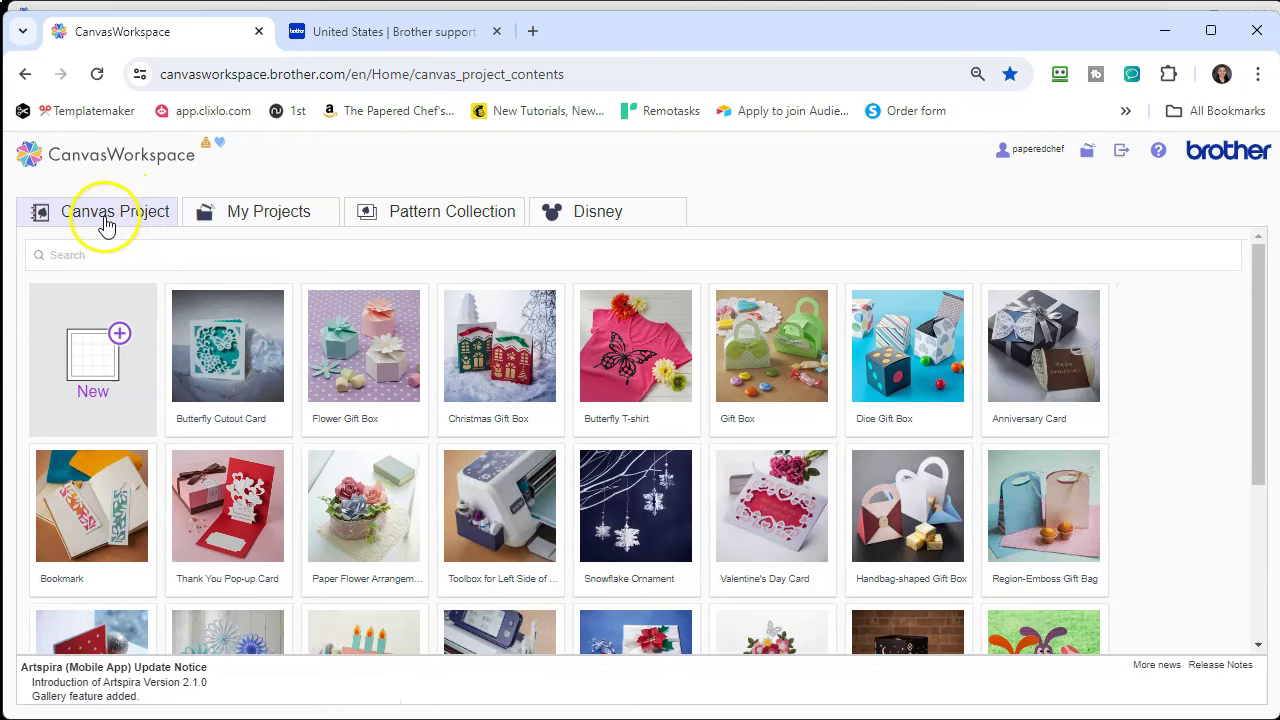
left_click(116, 218)
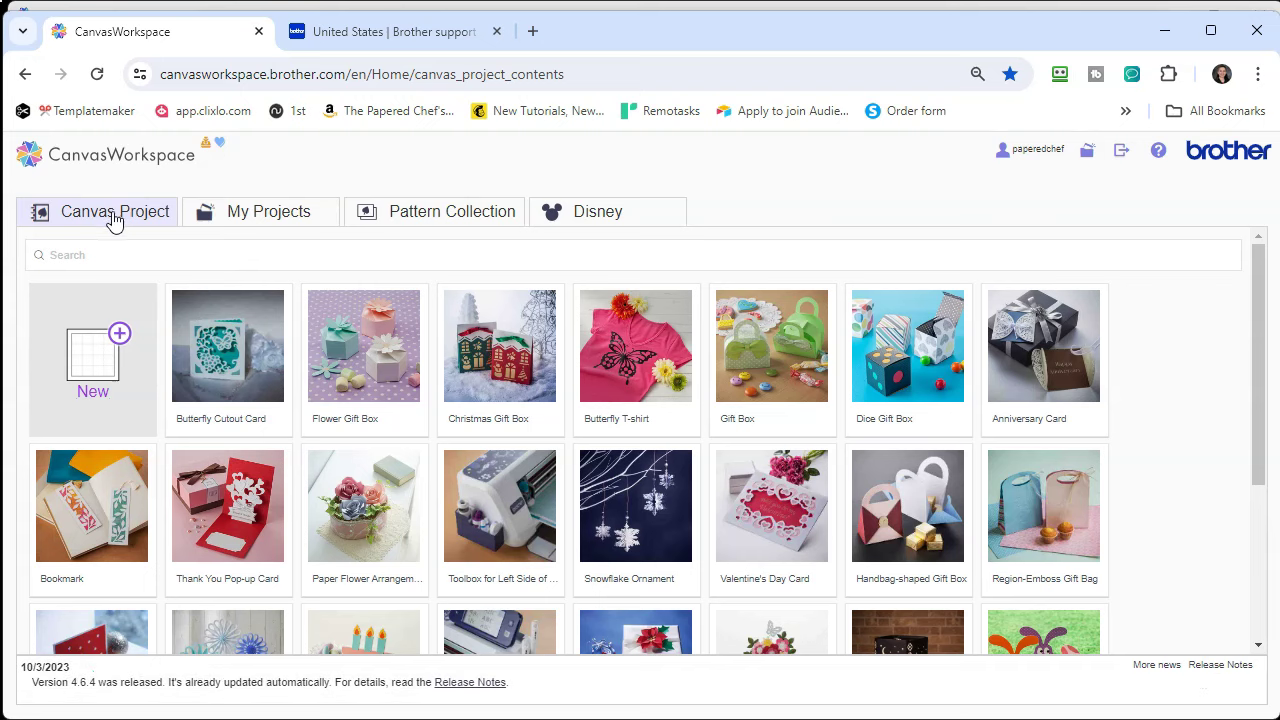
Step: Open the saved butterfly project C000035 from My Projects in the web editor
left_click(210, 212)
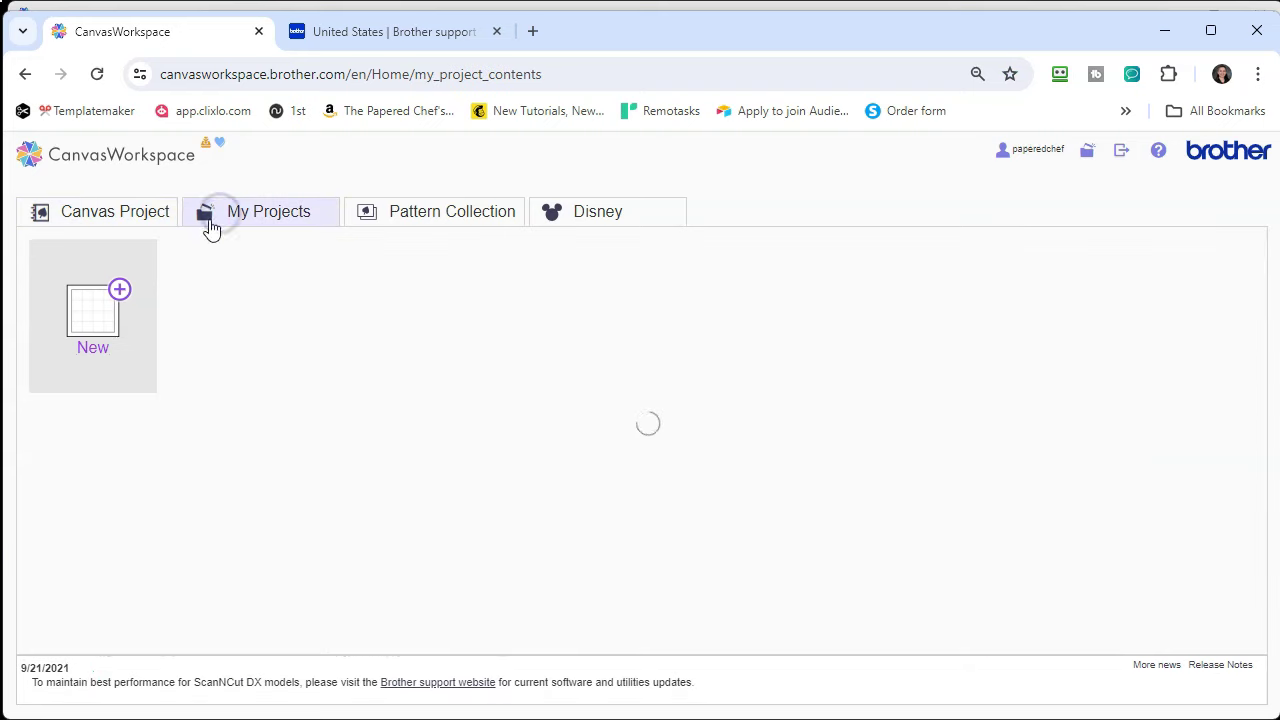
mouse_move(200, 250)
left_click(226, 291)
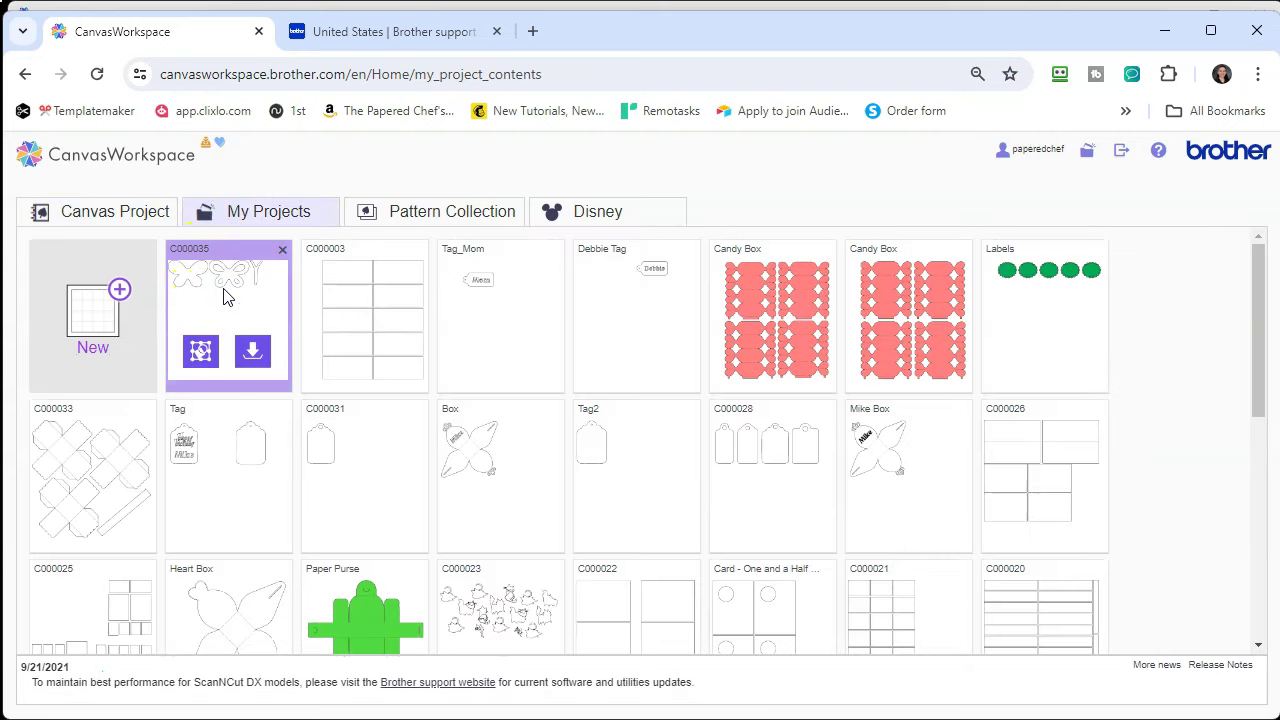
left_click(206, 358)
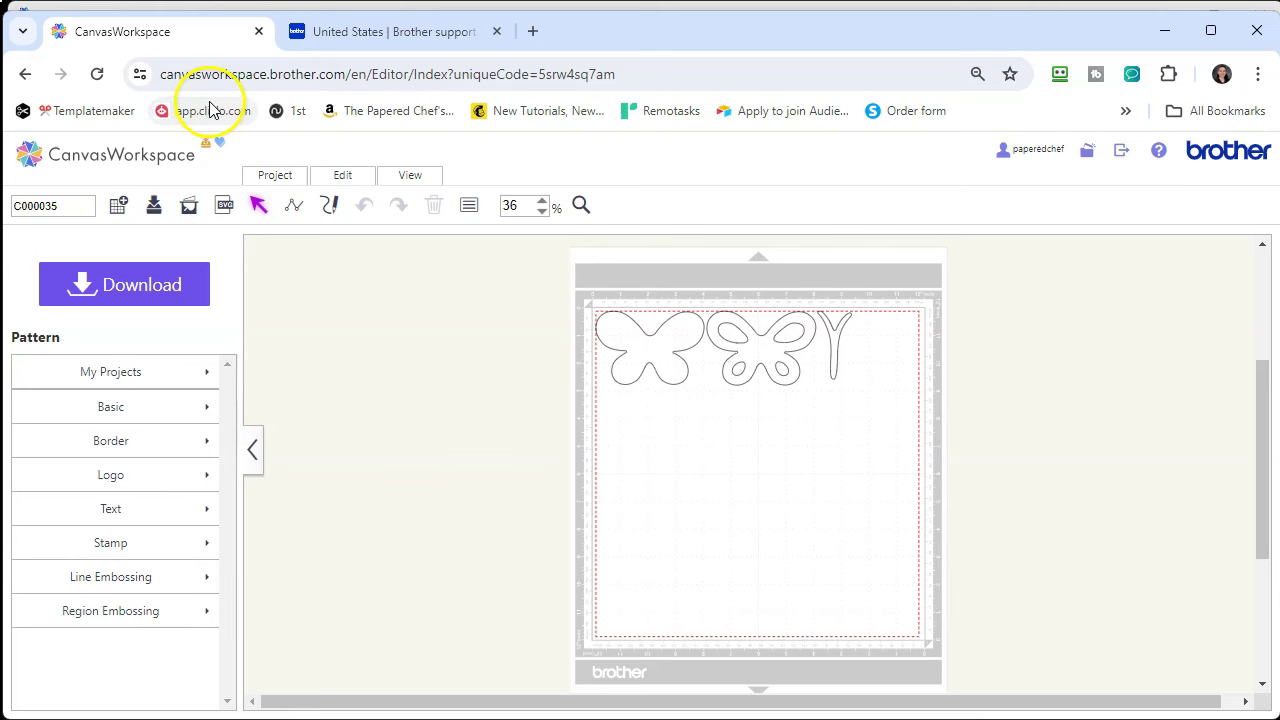
left_click(345, 33)
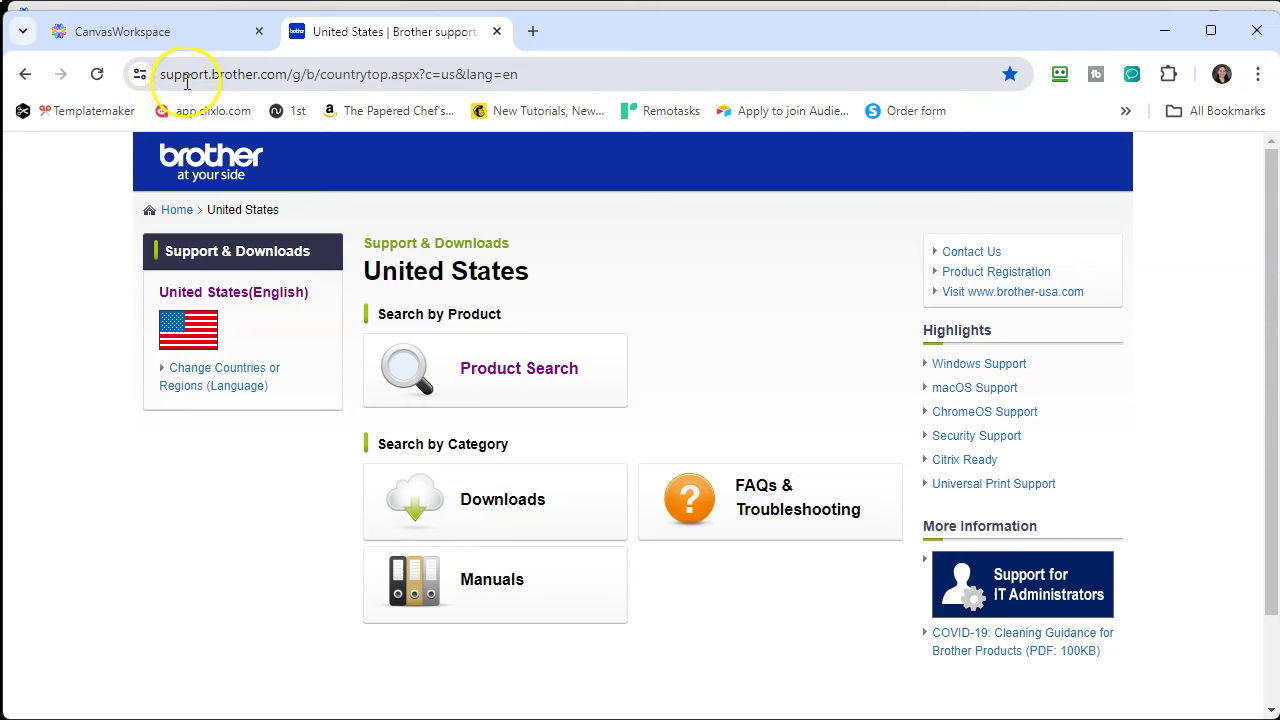
left_click(288, 80)
left_click(290, 80)
left_click_drag(333, 74, 633, 80)
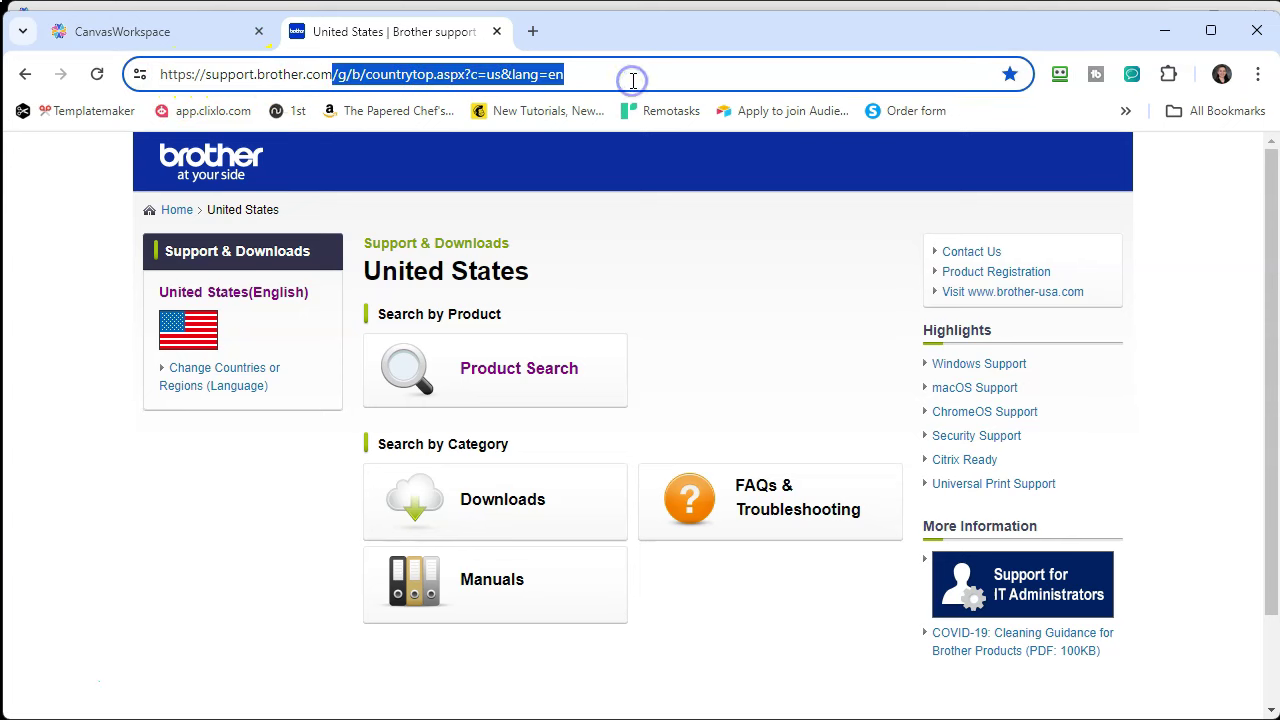
key("BackSpace")
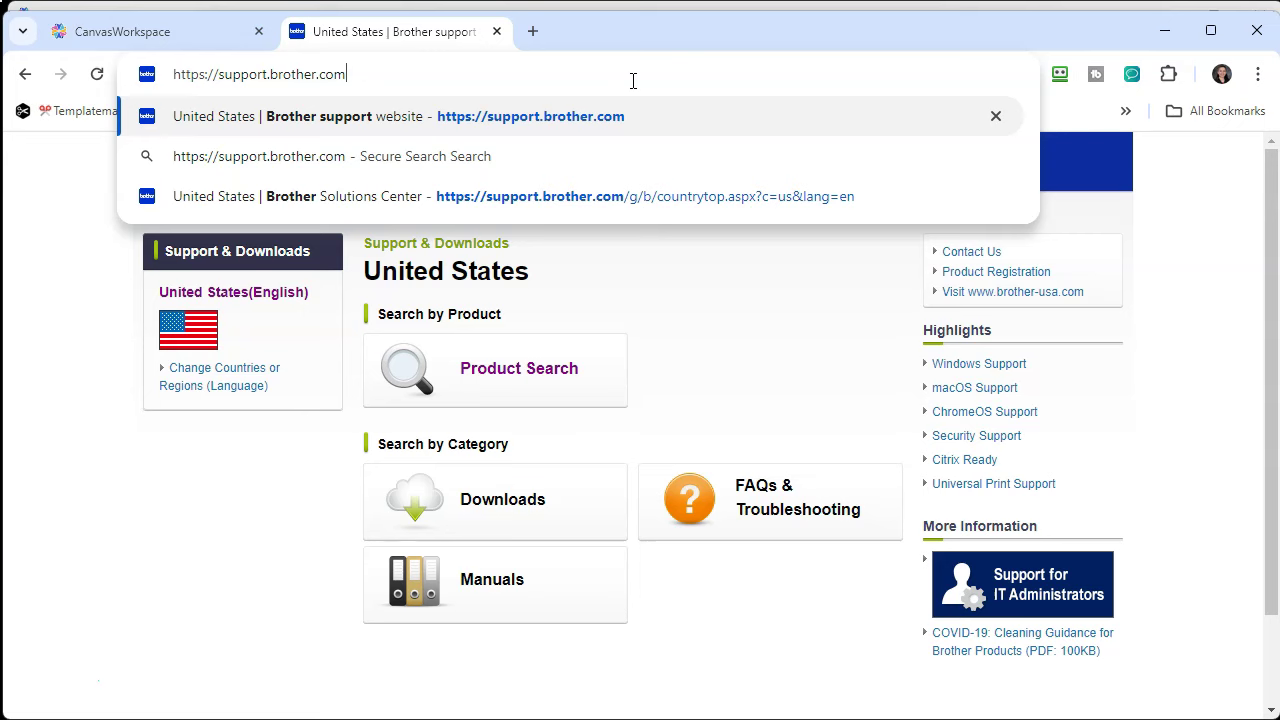
key("Return")
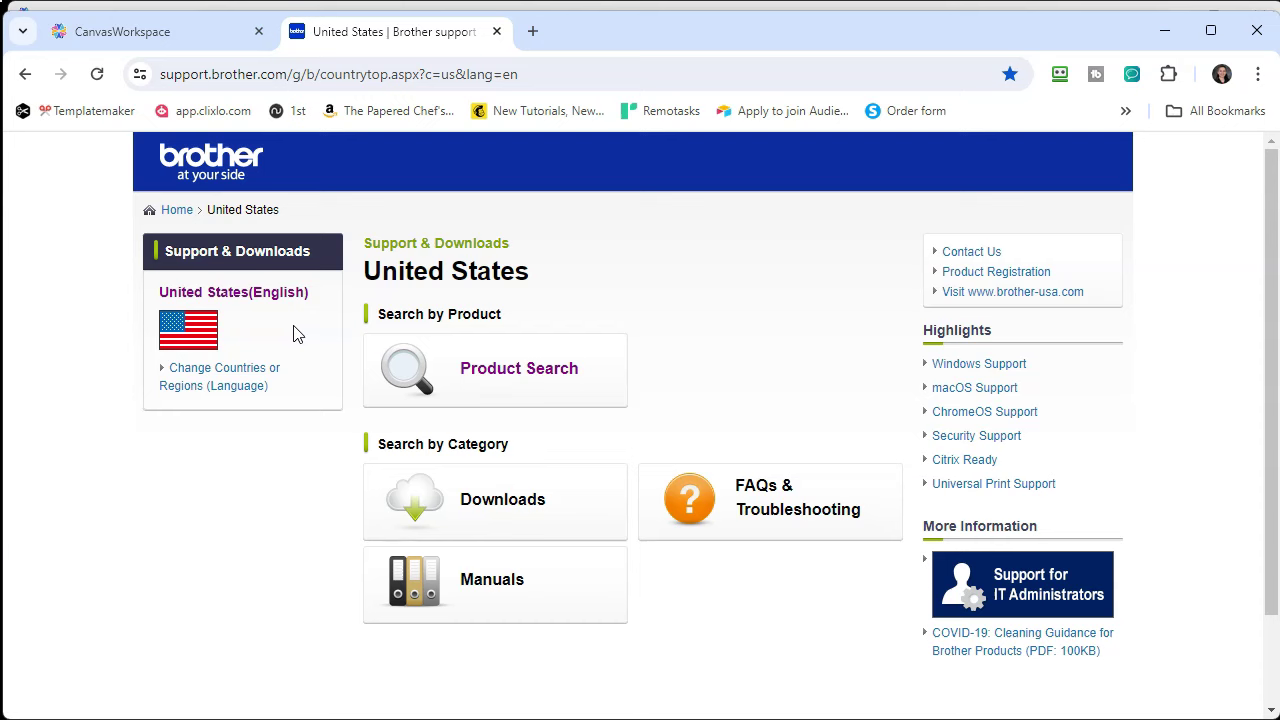
Step: Run a product search for model SDX125 and open the downloads for the SDX125 cutting machine
left_click(489, 384)
left_click(485, 368)
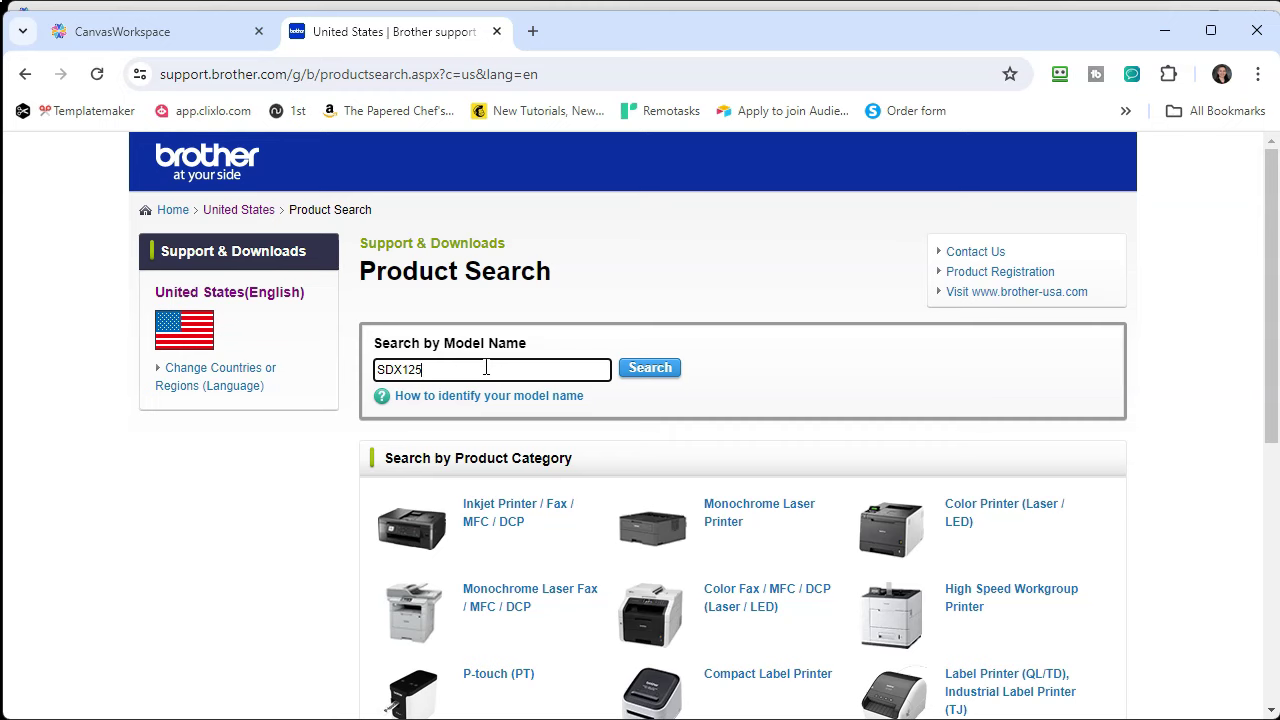
key("Return")
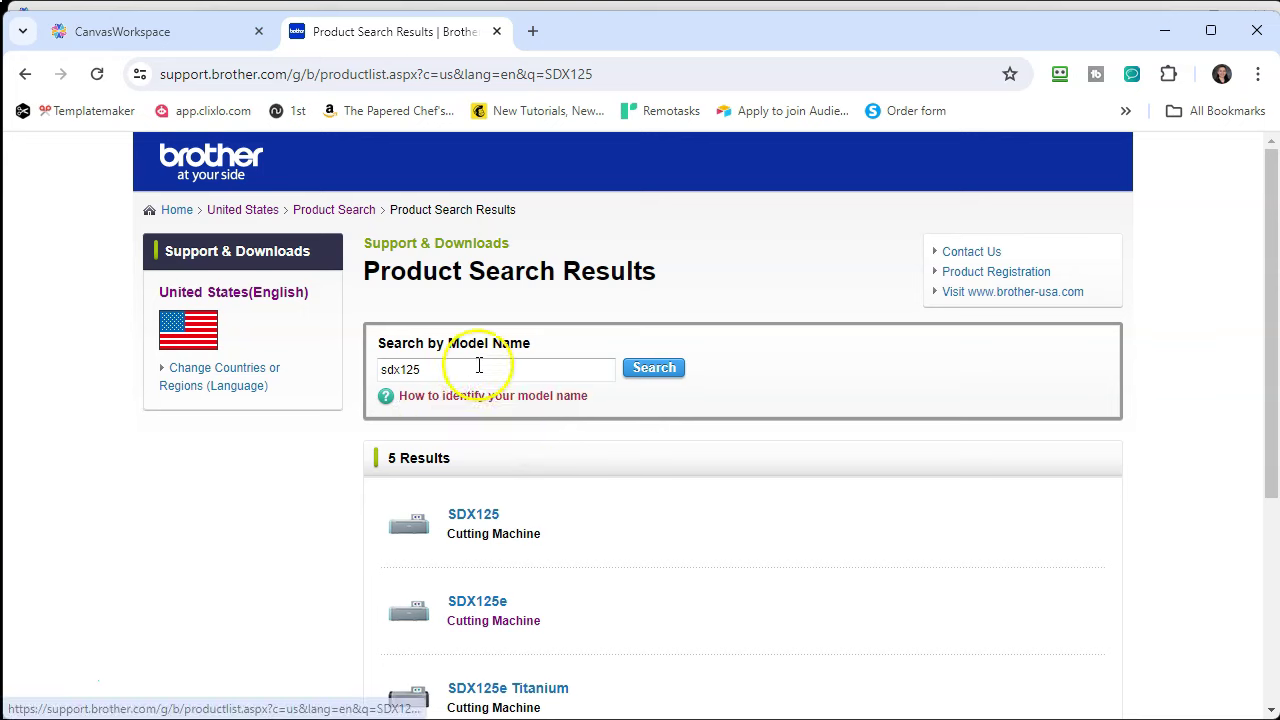
scroll(570, 447, "down", 1)
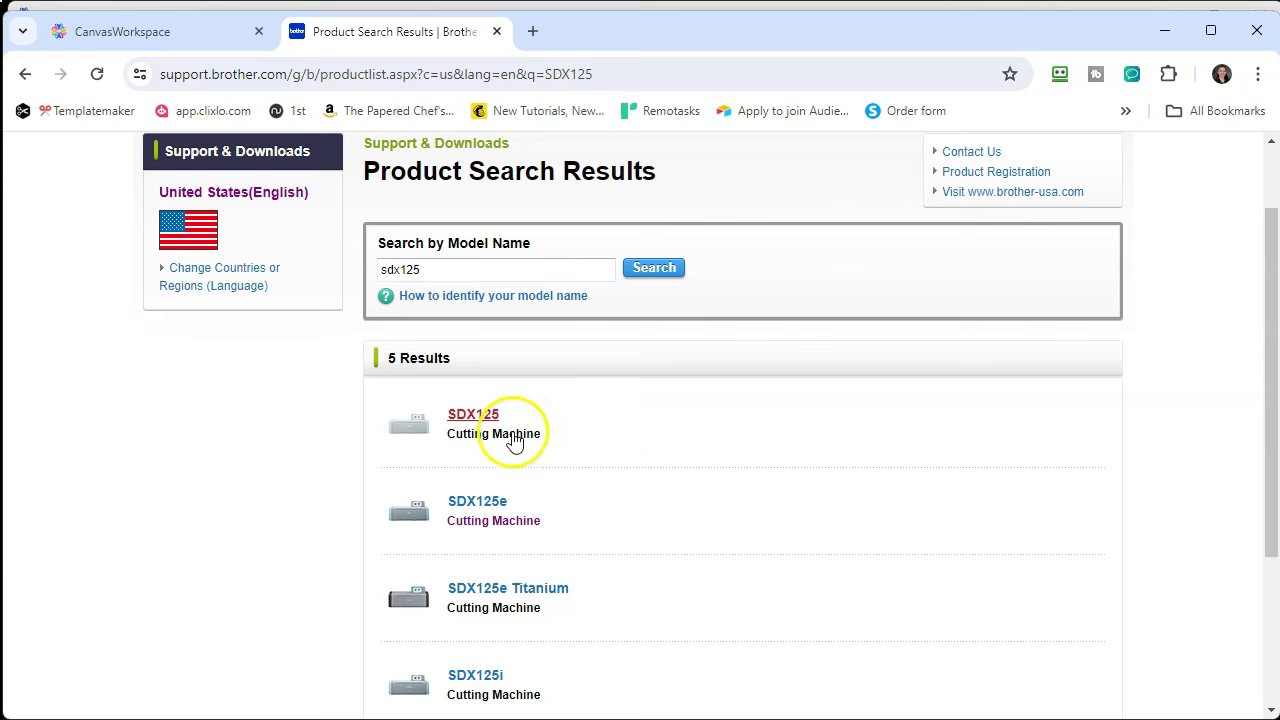
left_click(481, 421)
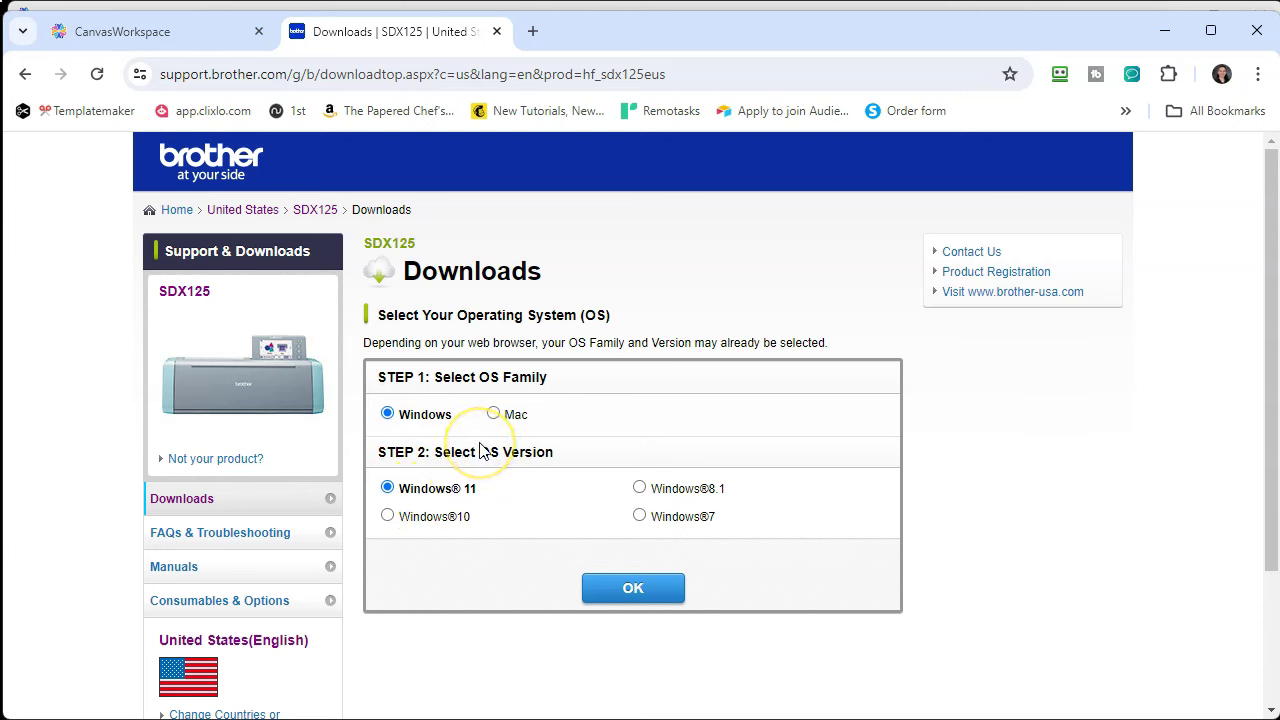
Step: View the Mac version options, then select Windows as the OS family and Windows 11 as the version
left_click(494, 414)
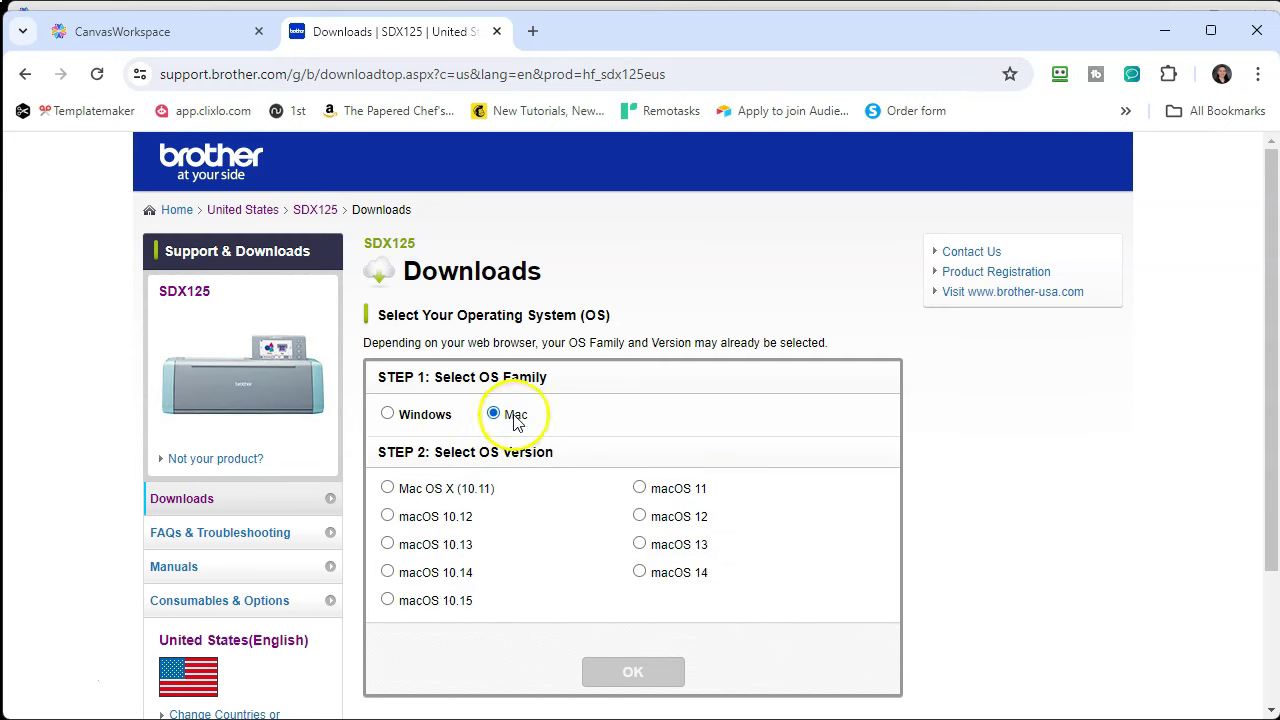
left_click(390, 416)
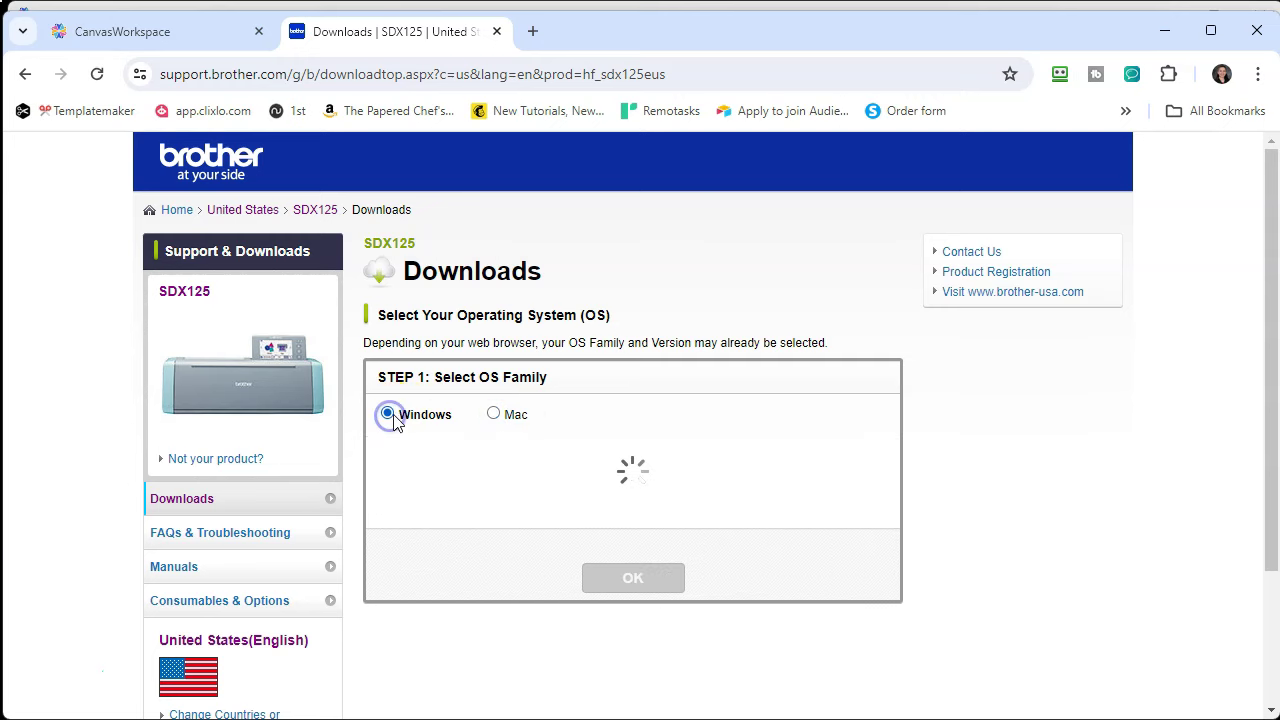
left_click(389, 489)
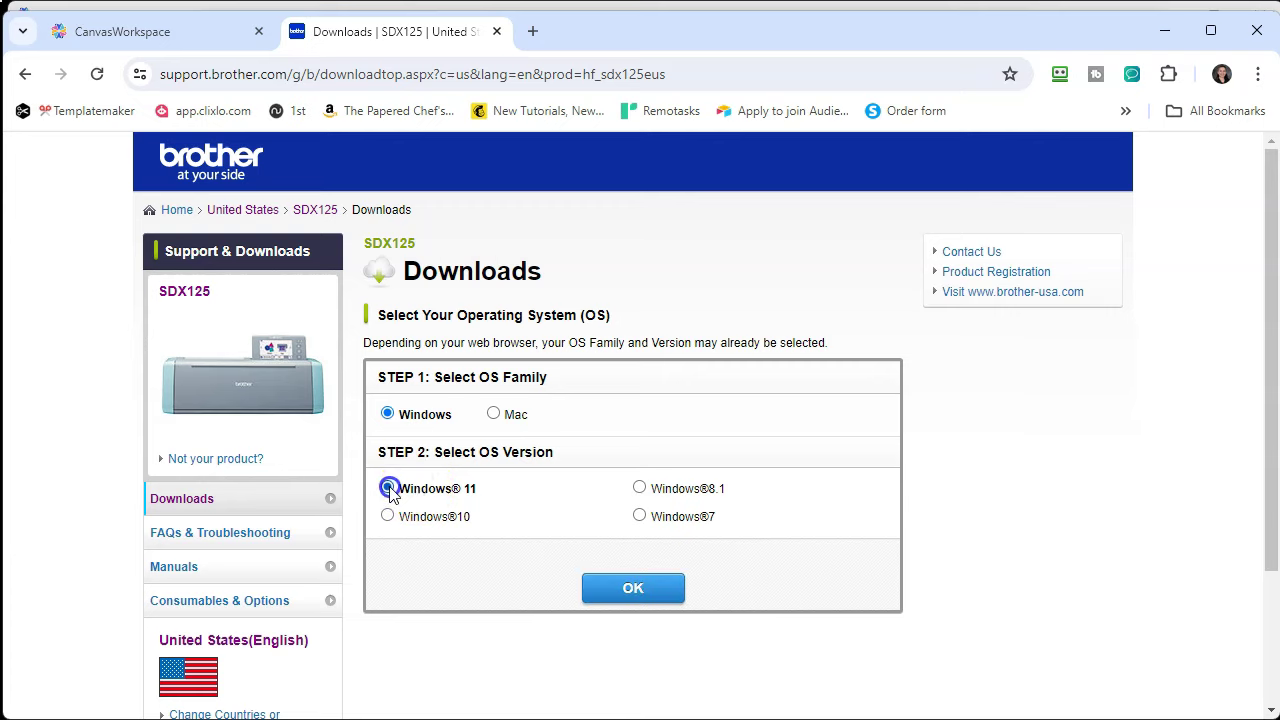
Step: Confirm Windows 11 and open the CanvasWorkspace utility's download page from the SDX125 downloads list
scroll(560, 497, "down", 2)
left_click(620, 403)
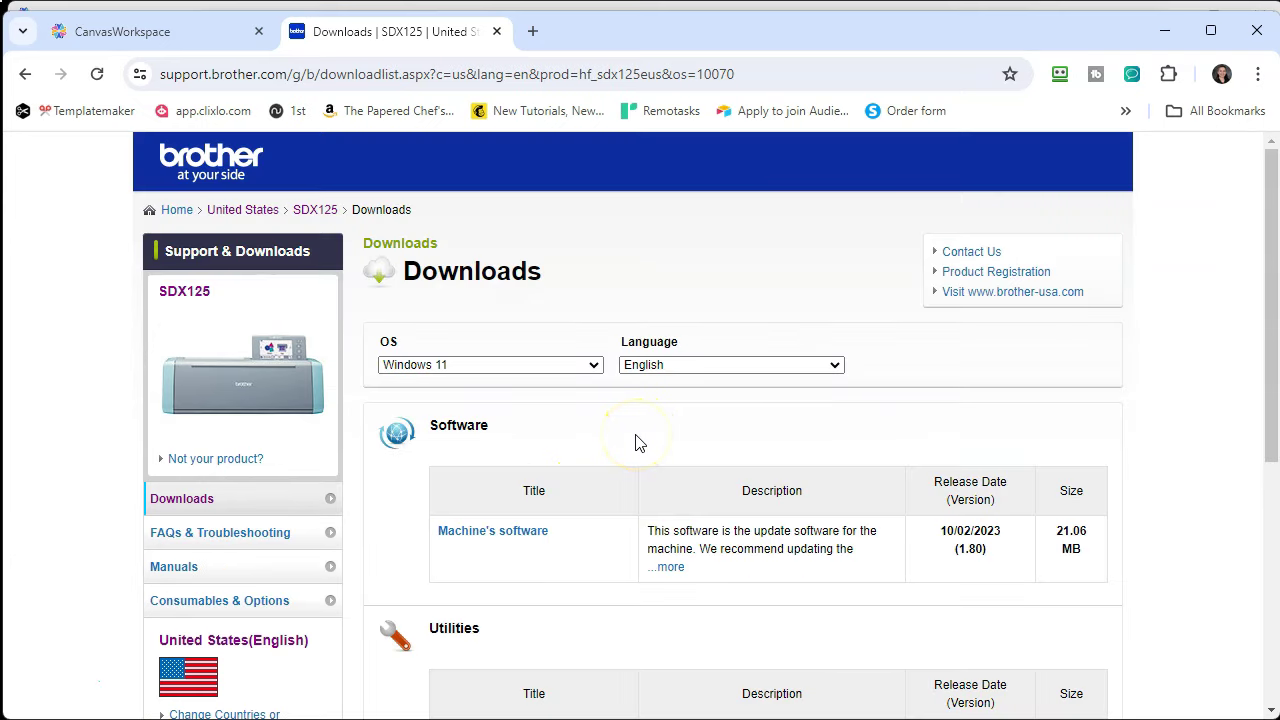
scroll(634, 443, "down", 1)
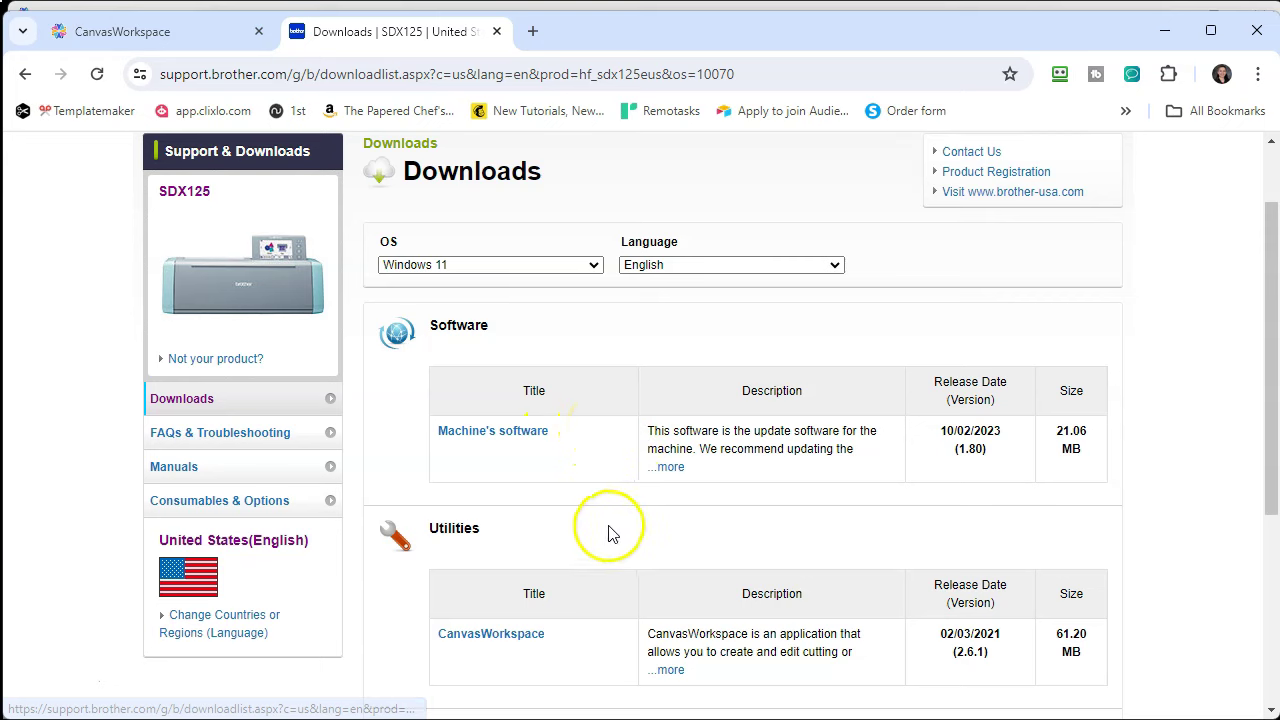
scroll(608, 526, "down", 2)
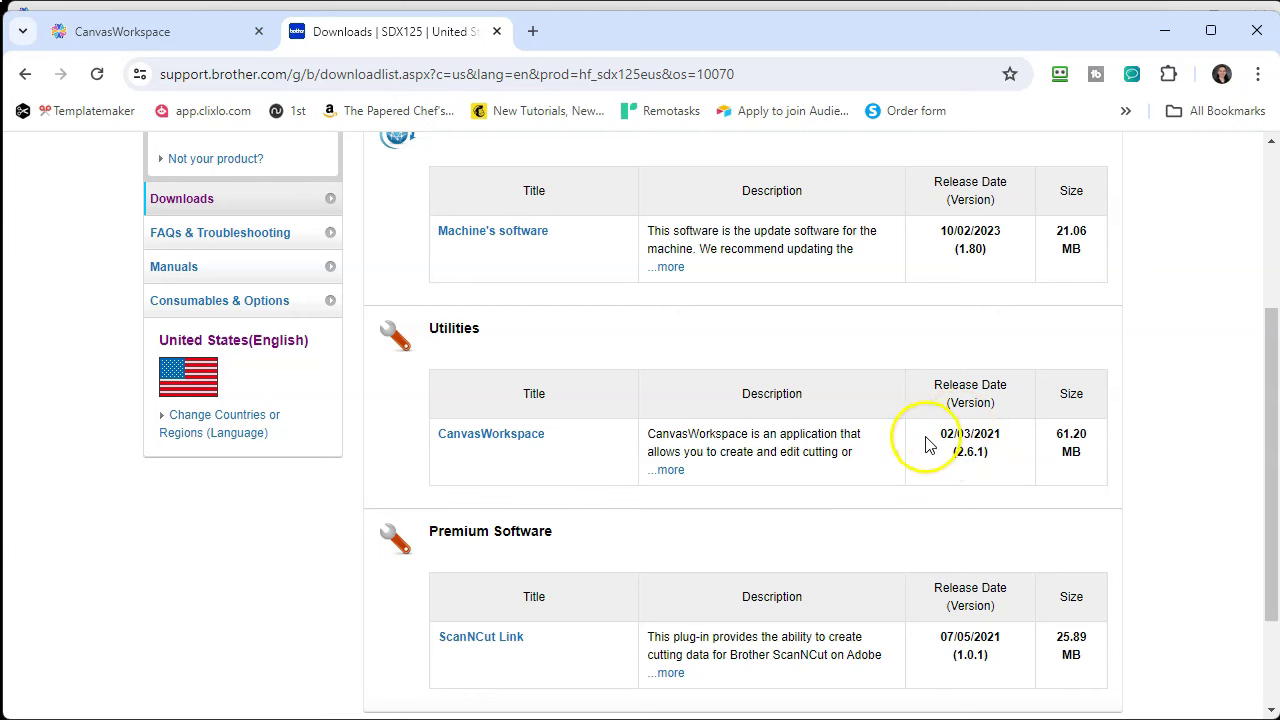
left_click(671, 470)
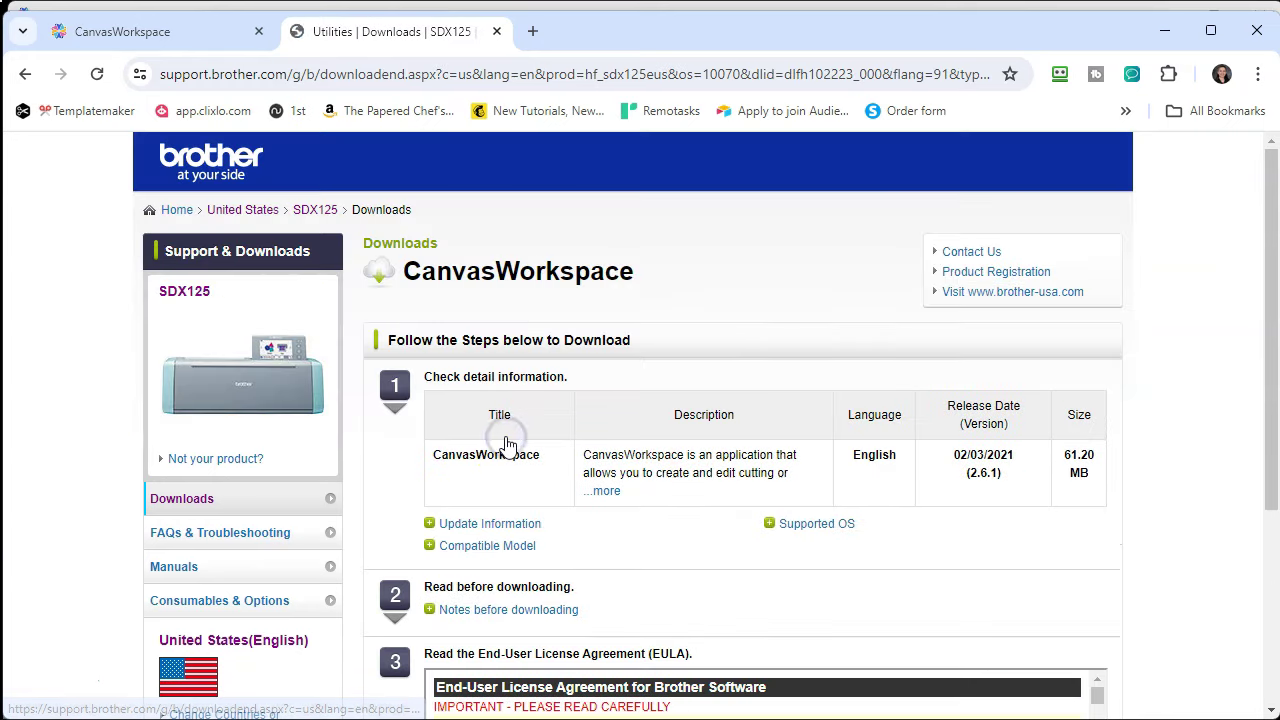
Step: Go through the End-User License Agreement, then agree to the EULA and download CanvasWorkspace
scroll(571, 457, "down", 1)
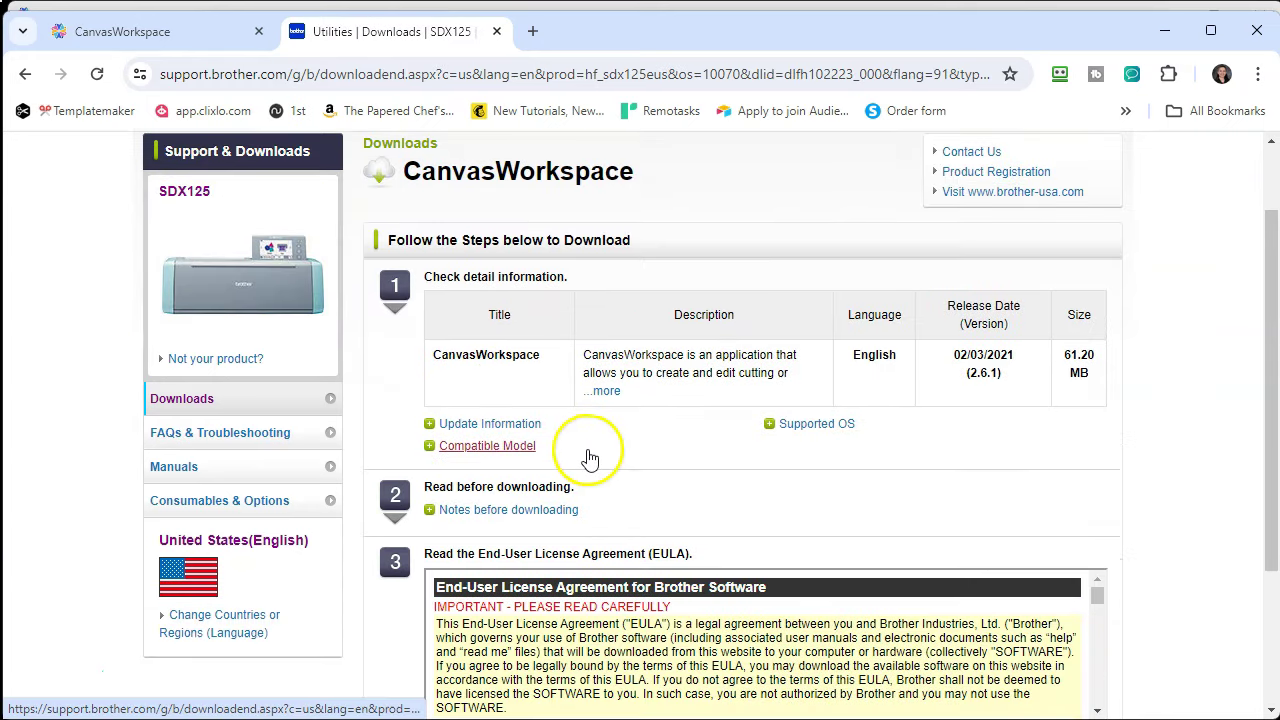
scroll(609, 462, "down", 2)
scroll(580, 460, "down", 6)
scroll(580, 460, "down", 8)
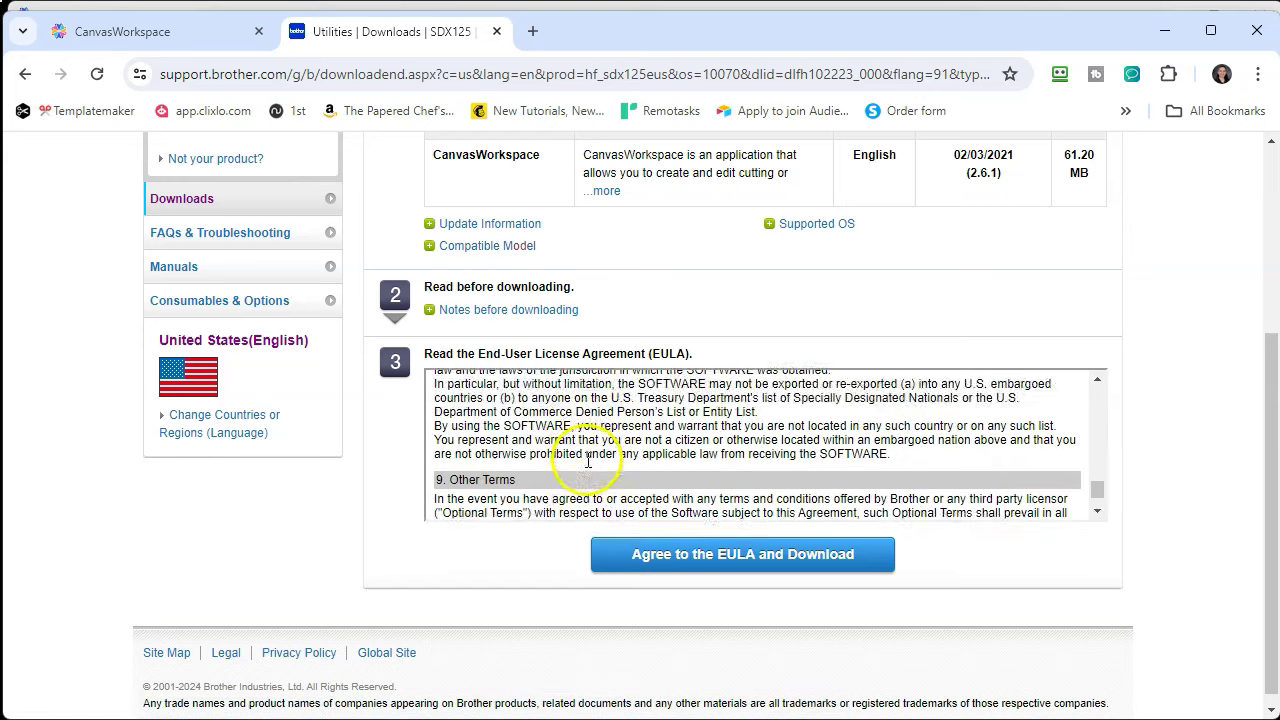
left_click(647, 553)
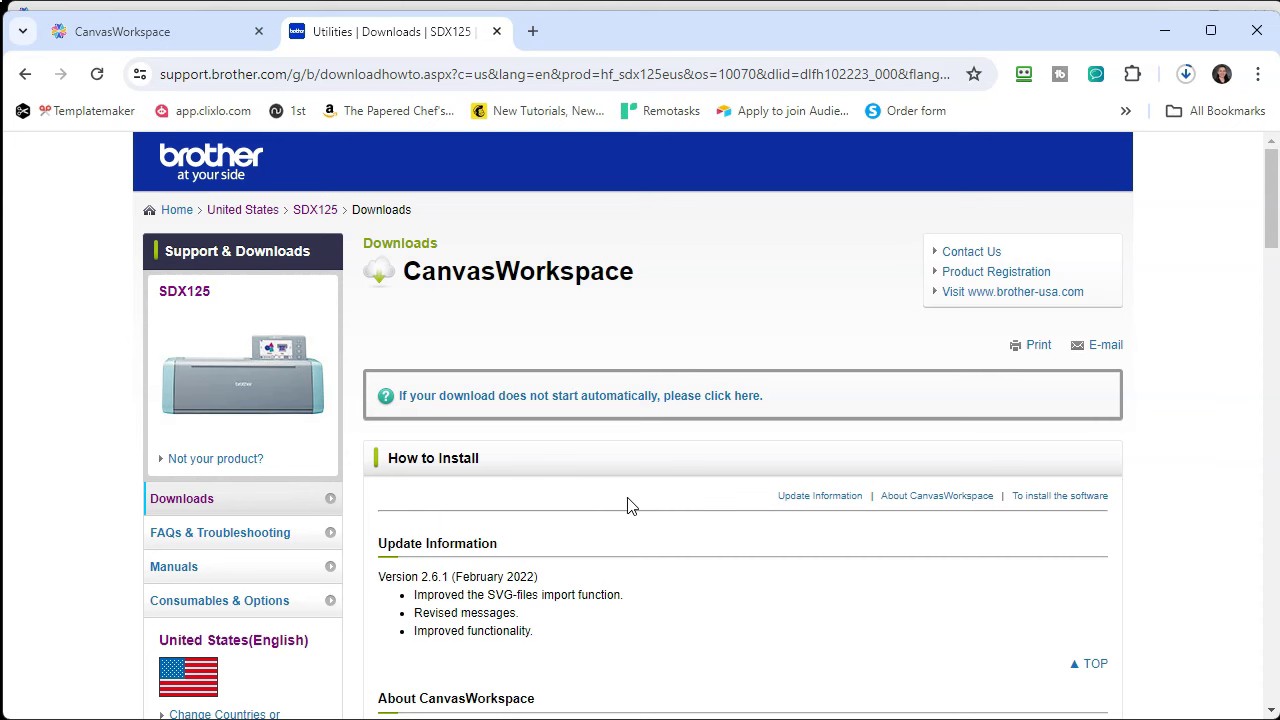
Step: Review the installation page's update information, CanvasWorkspace overview and file formats, and compare it with the butterfly project in the web editor
scroll(634, 503, "down", 1)
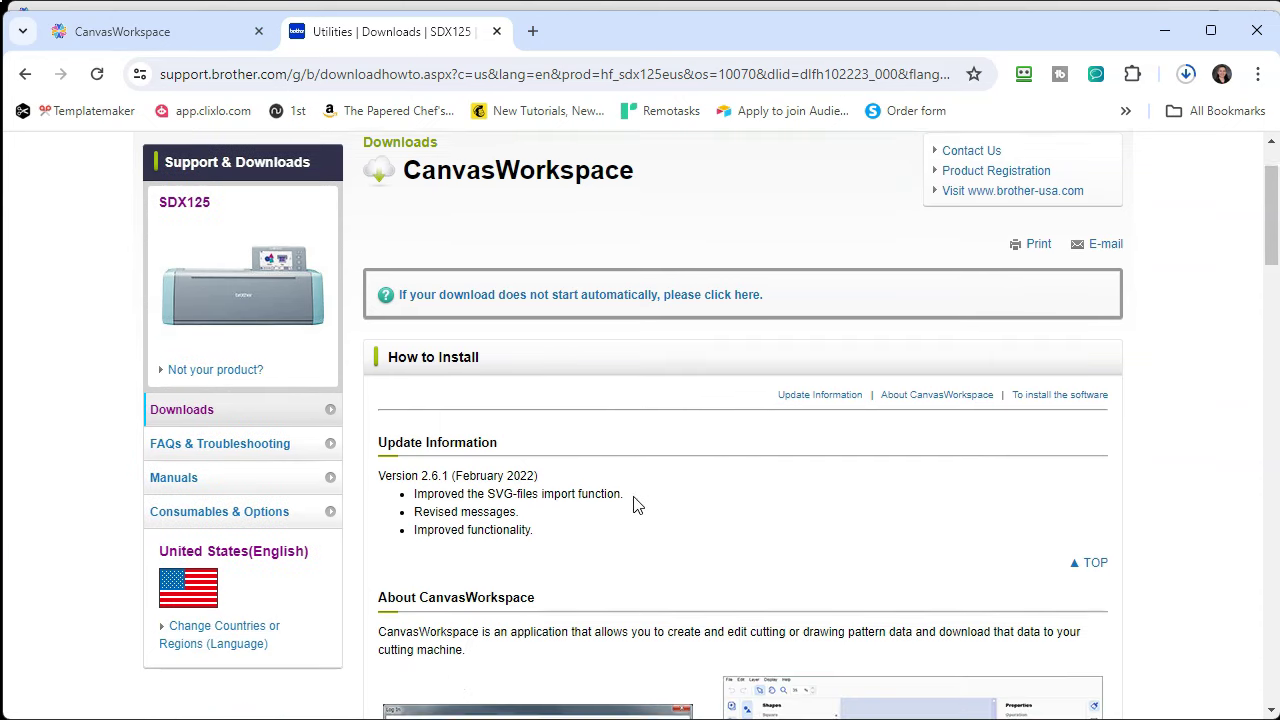
scroll(636, 503, "down", 2)
scroll(635, 503, "down", 1)
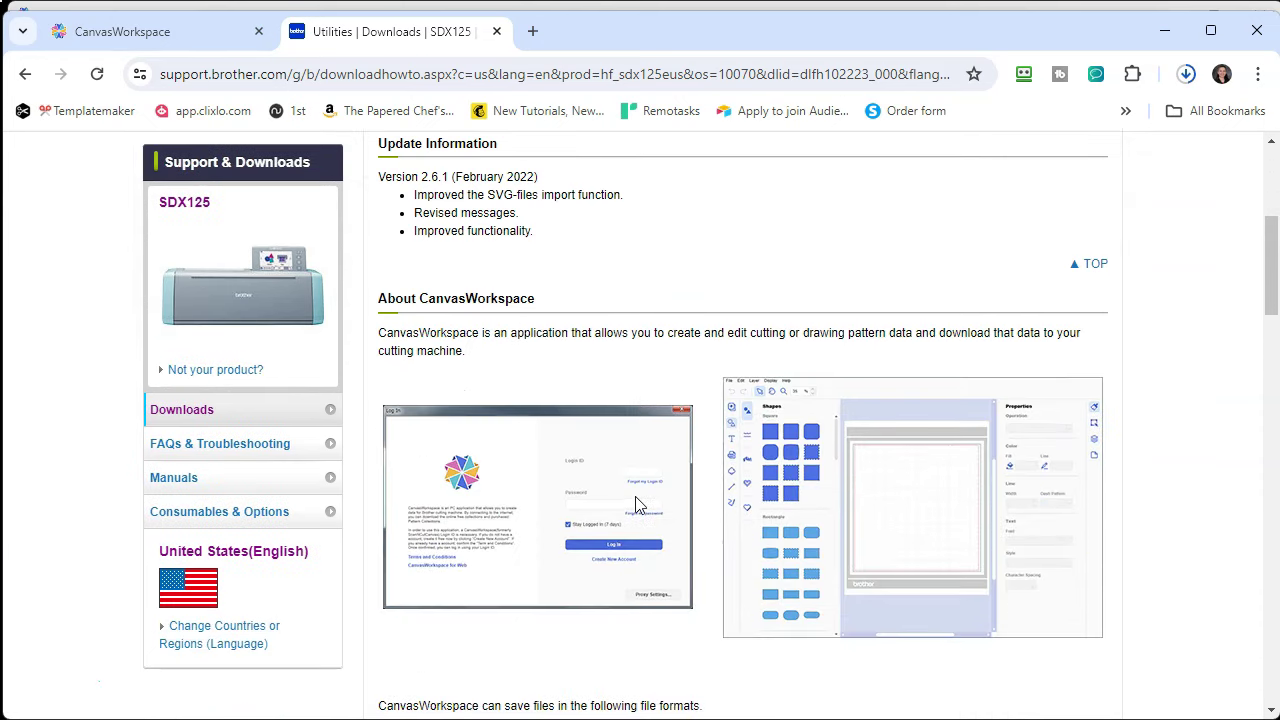
scroll(640, 505, "down", 2)
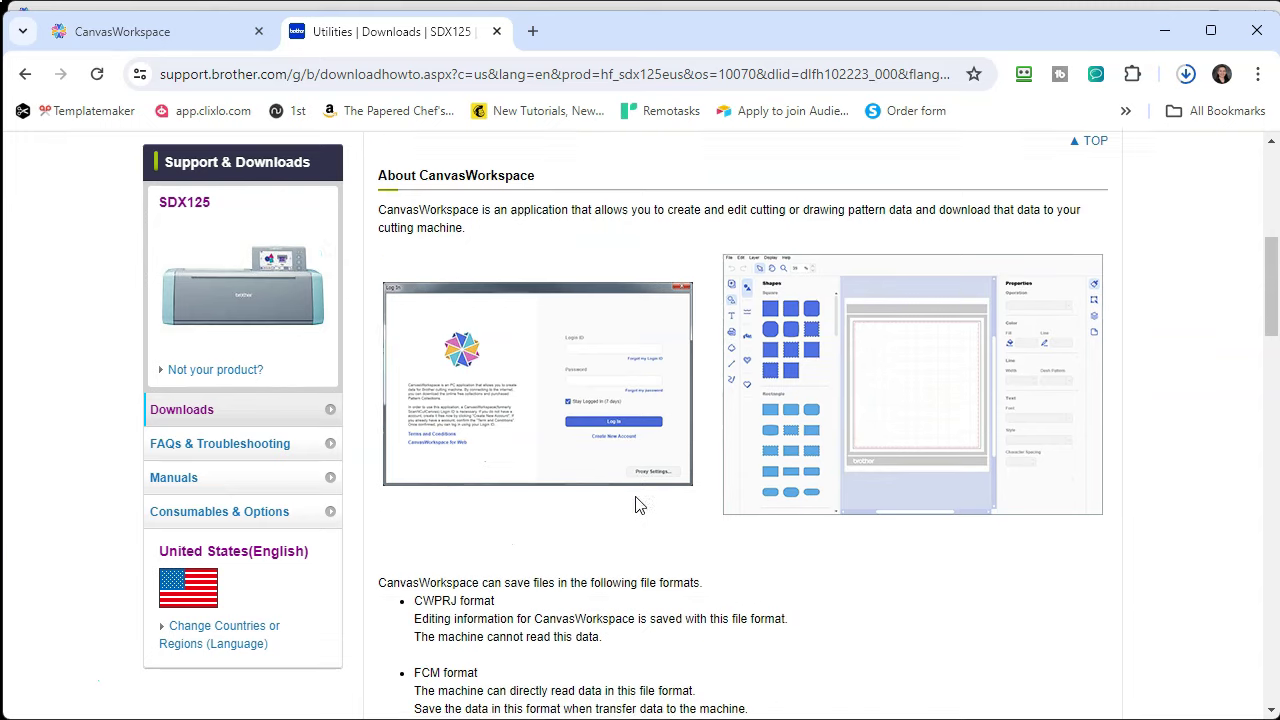
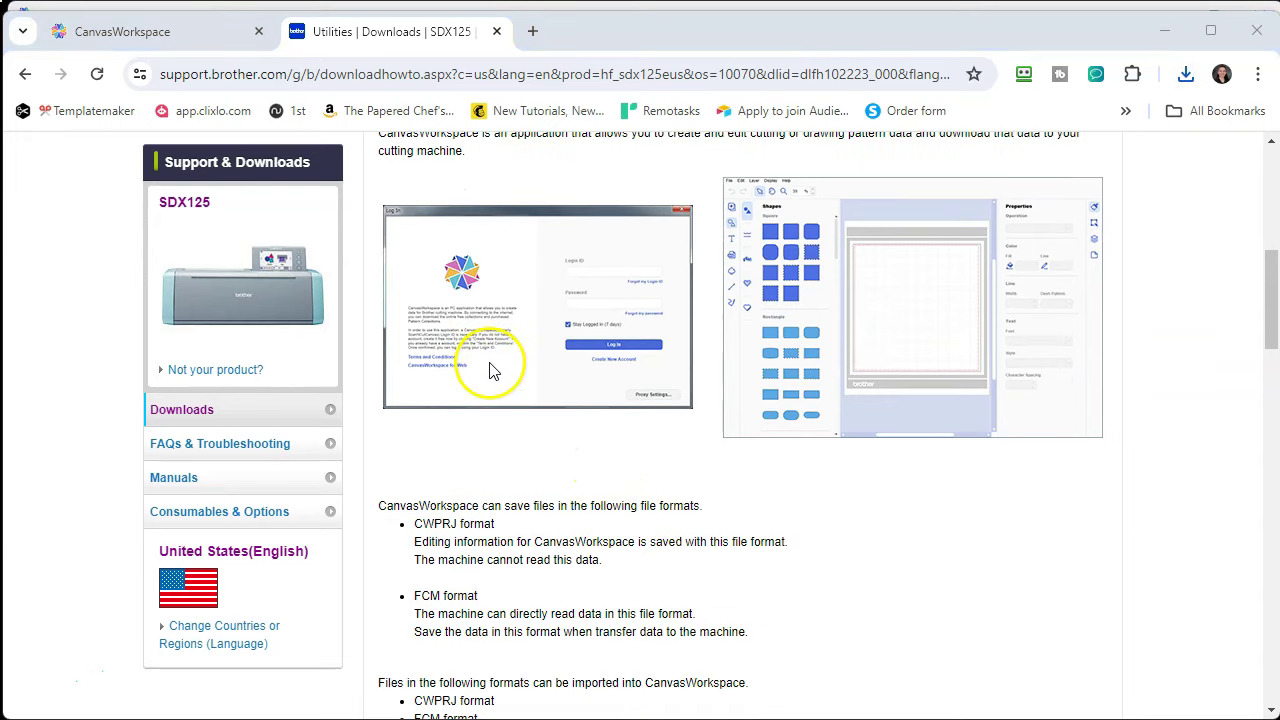
left_click(490, 367)
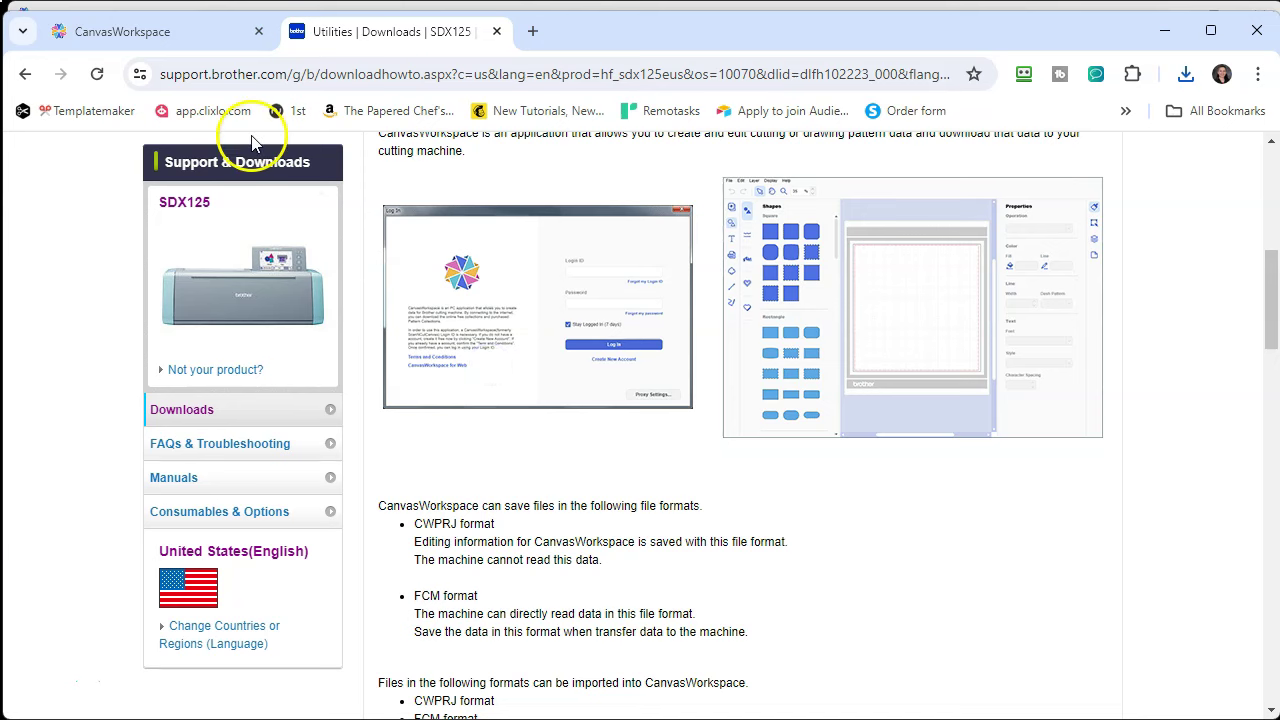
left_click(156, 33)
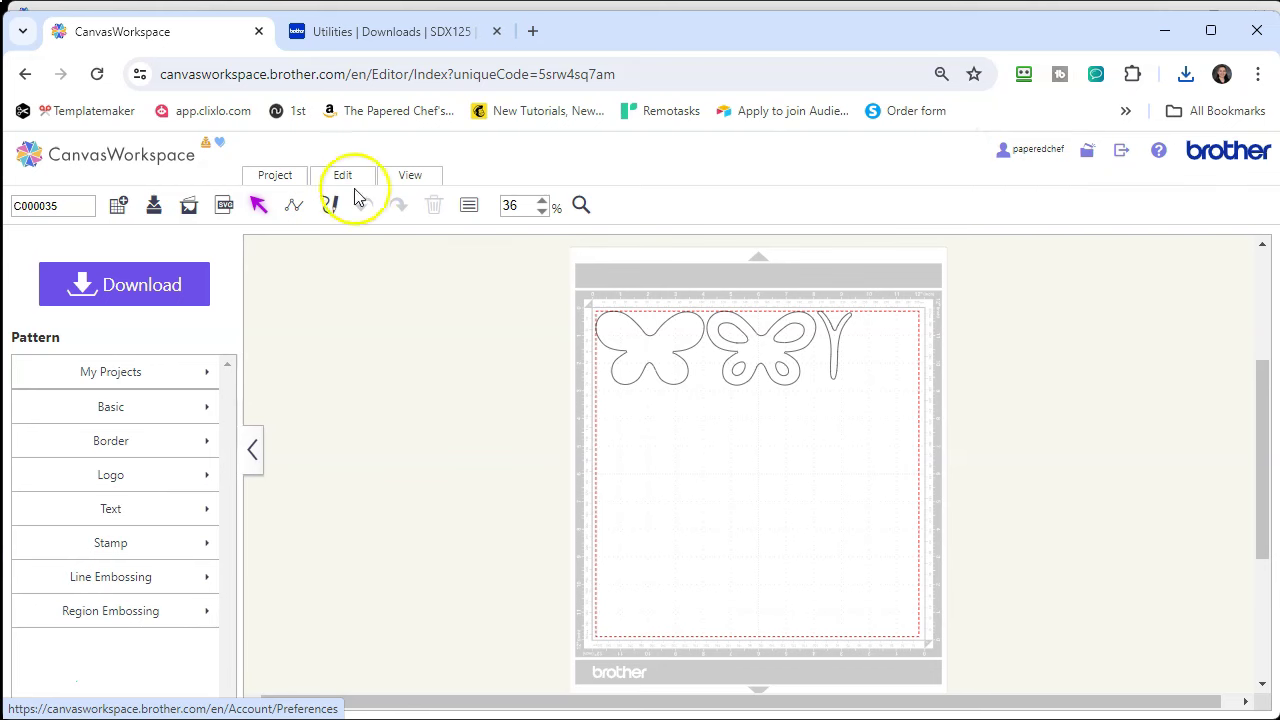
left_click(345, 32)
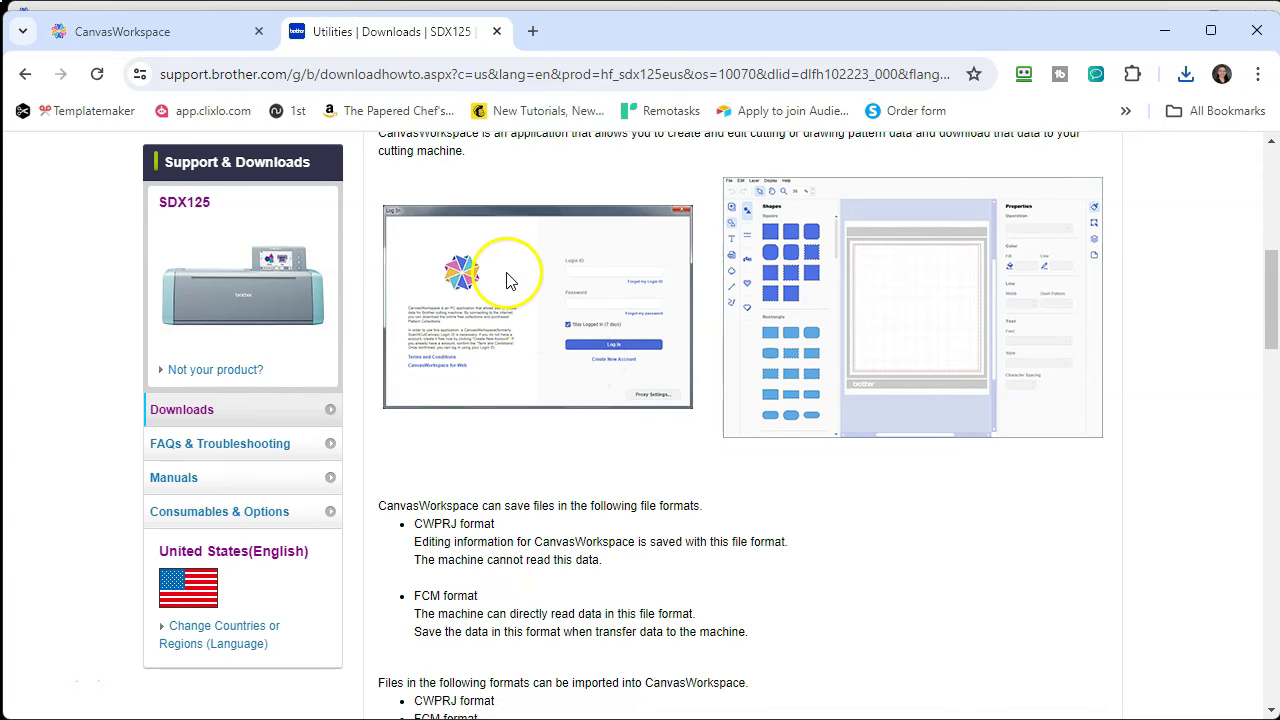
Step: Switch to the desktop version of CanvasWorkspace and display the Pattern Collection in its project window
mouse_move(472, 719)
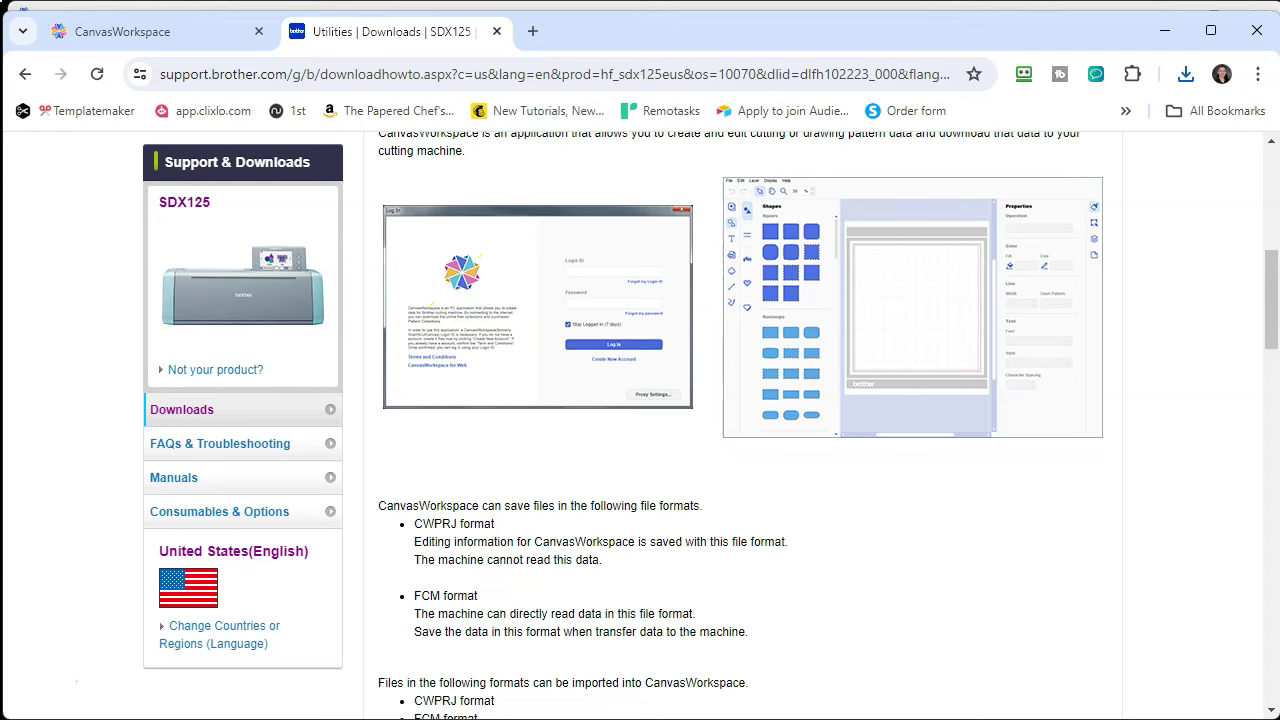
left_click(592, 645)
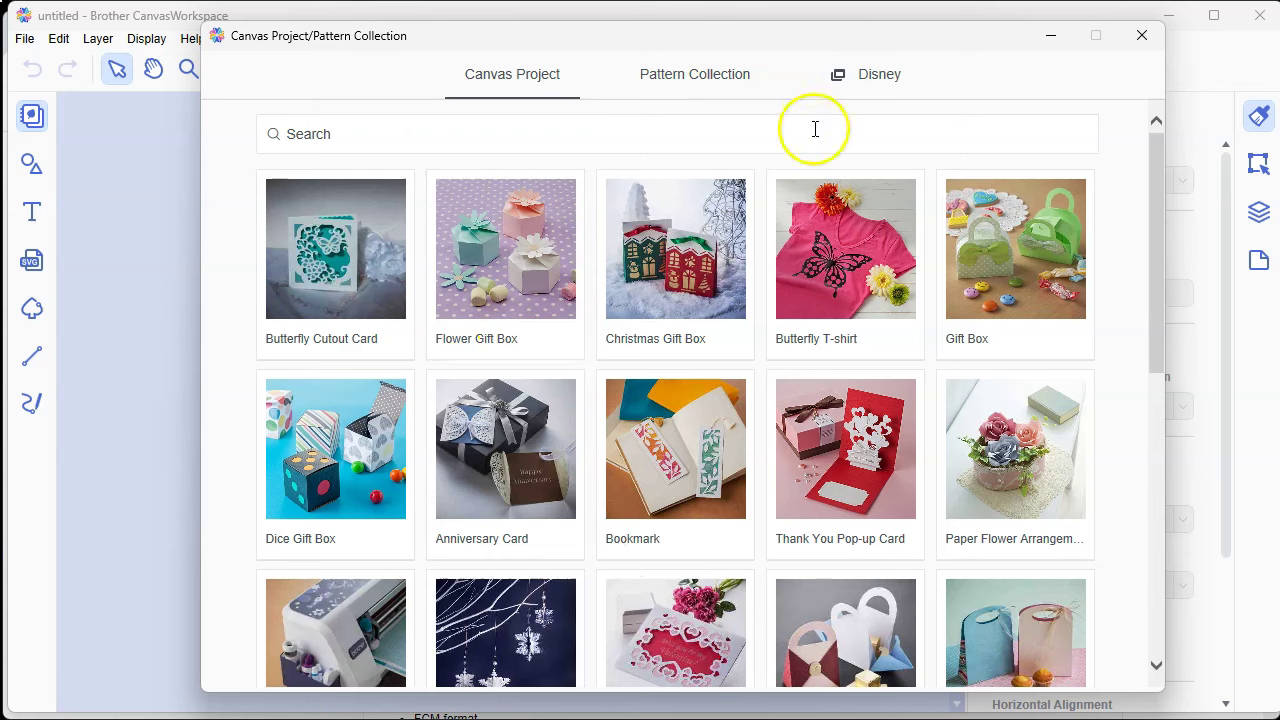
left_click(686, 90)
left_click(669, 96)
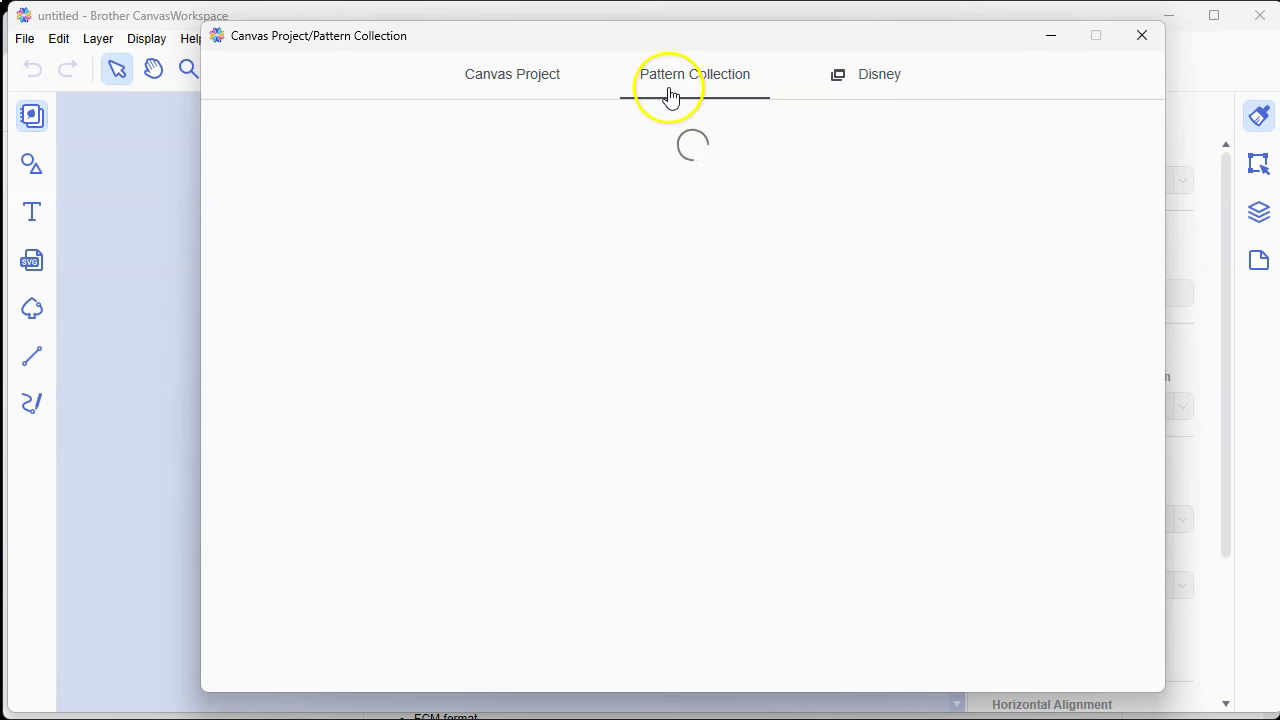
Step: Open the Disney contents in CanvasWorkspace for Web and look through the Disney pattern collections
left_click(855, 85)
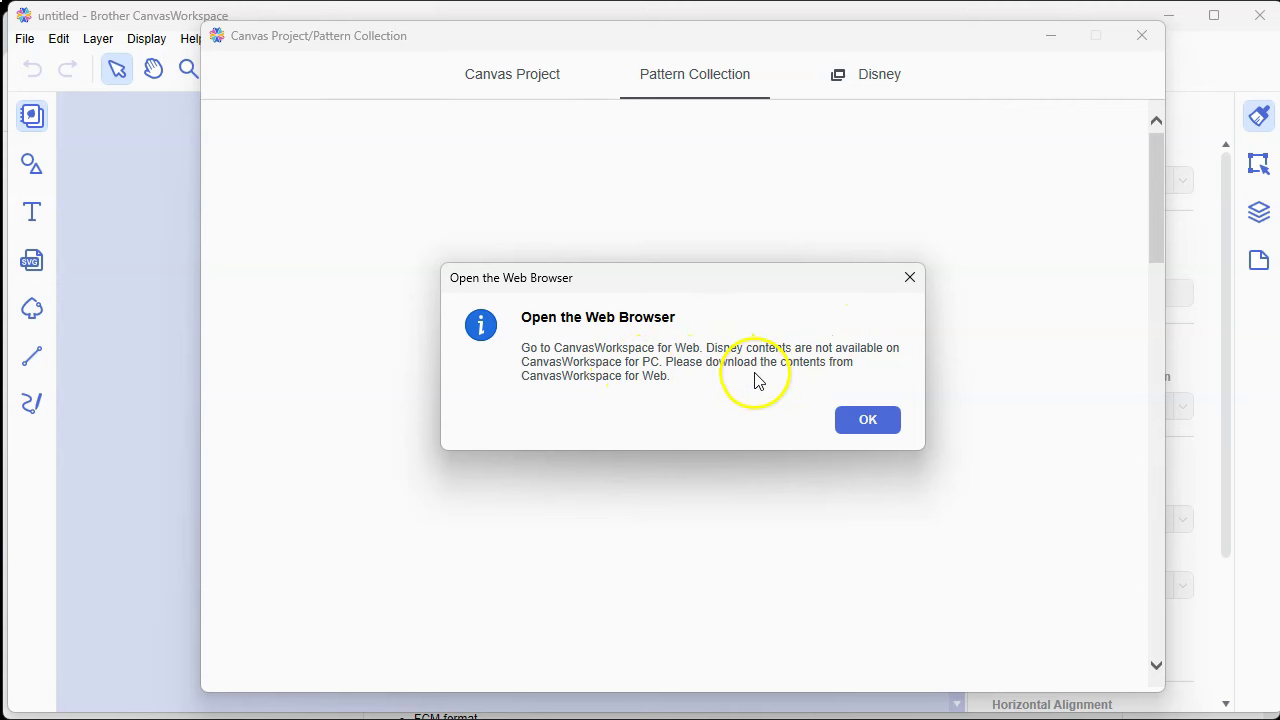
left_click(856, 430)
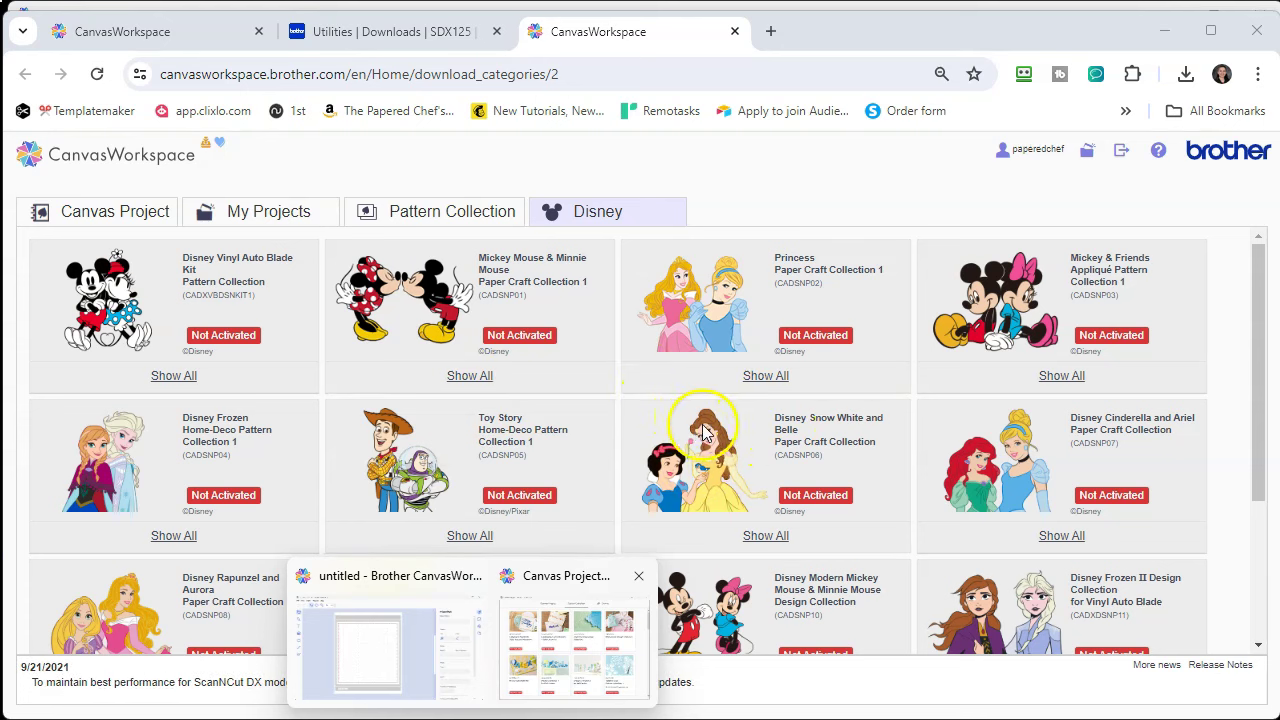
scroll(720, 420, "down", 2)
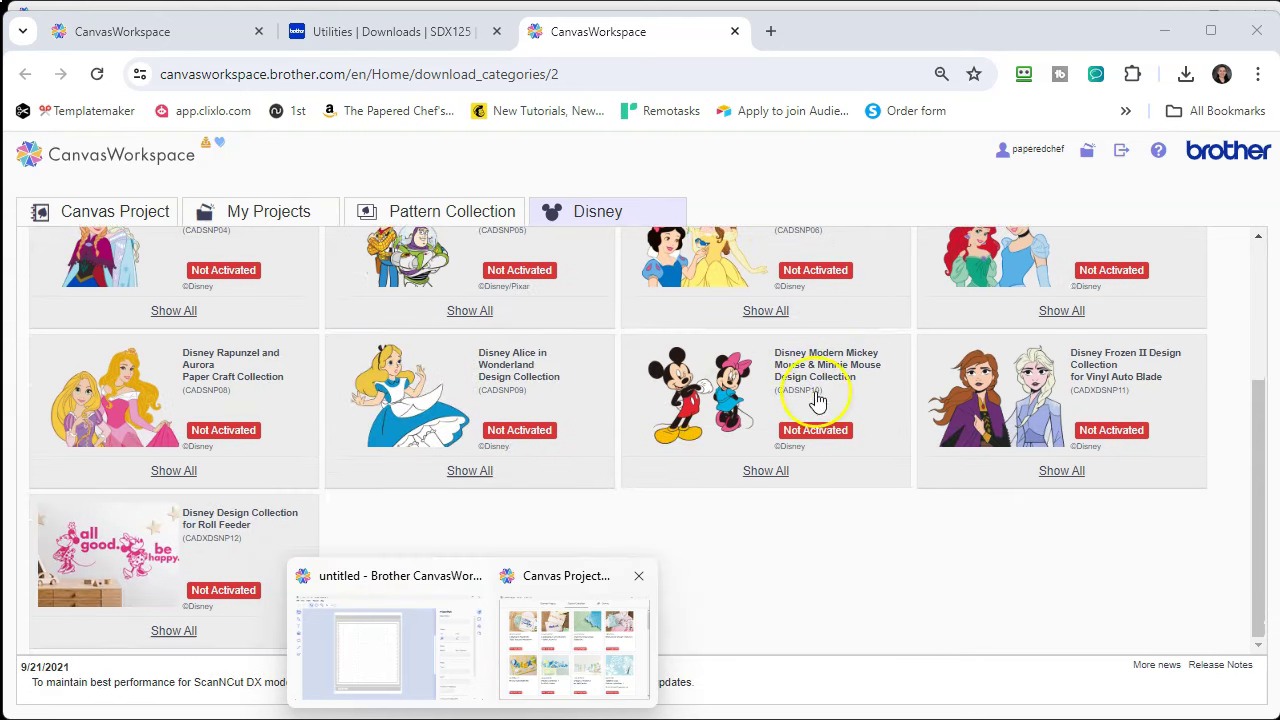
scroll(706, 417, "up", 2)
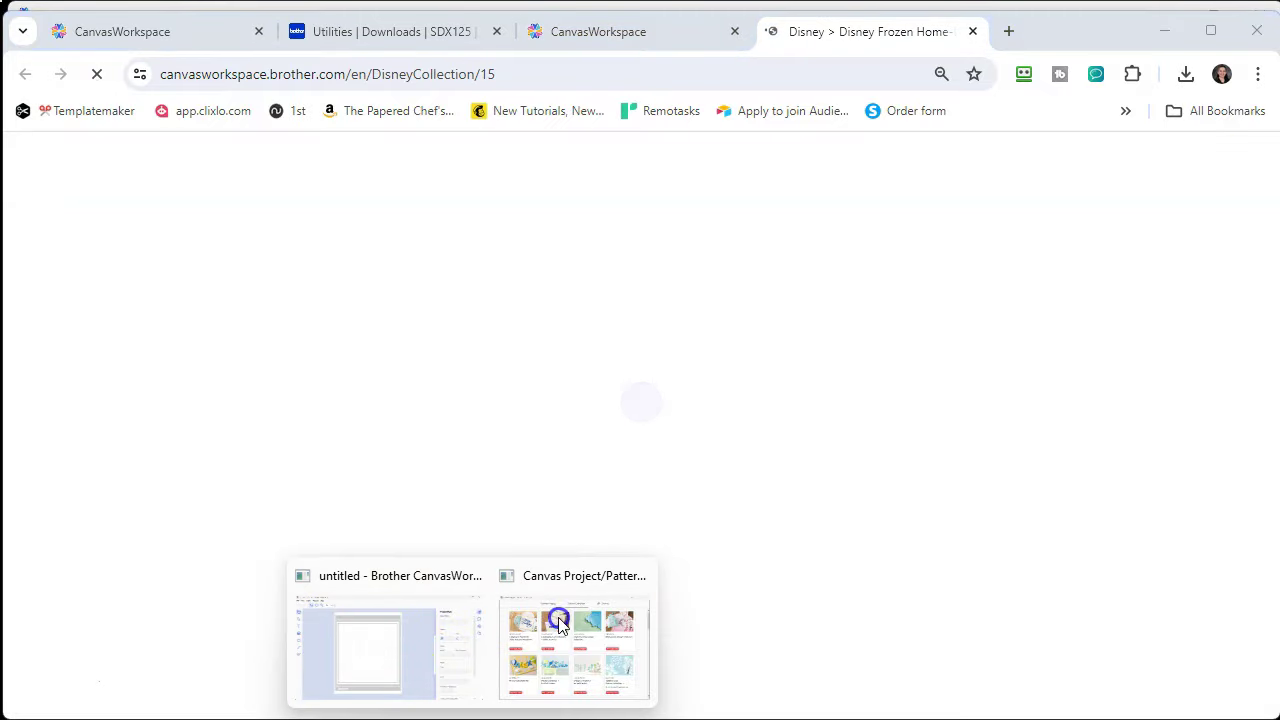
Step: Return to desktop CanvasWorkspace, display the Canvas Project designs and close the Canvas Project/Pattern Collection window
mouse_move(577, 640)
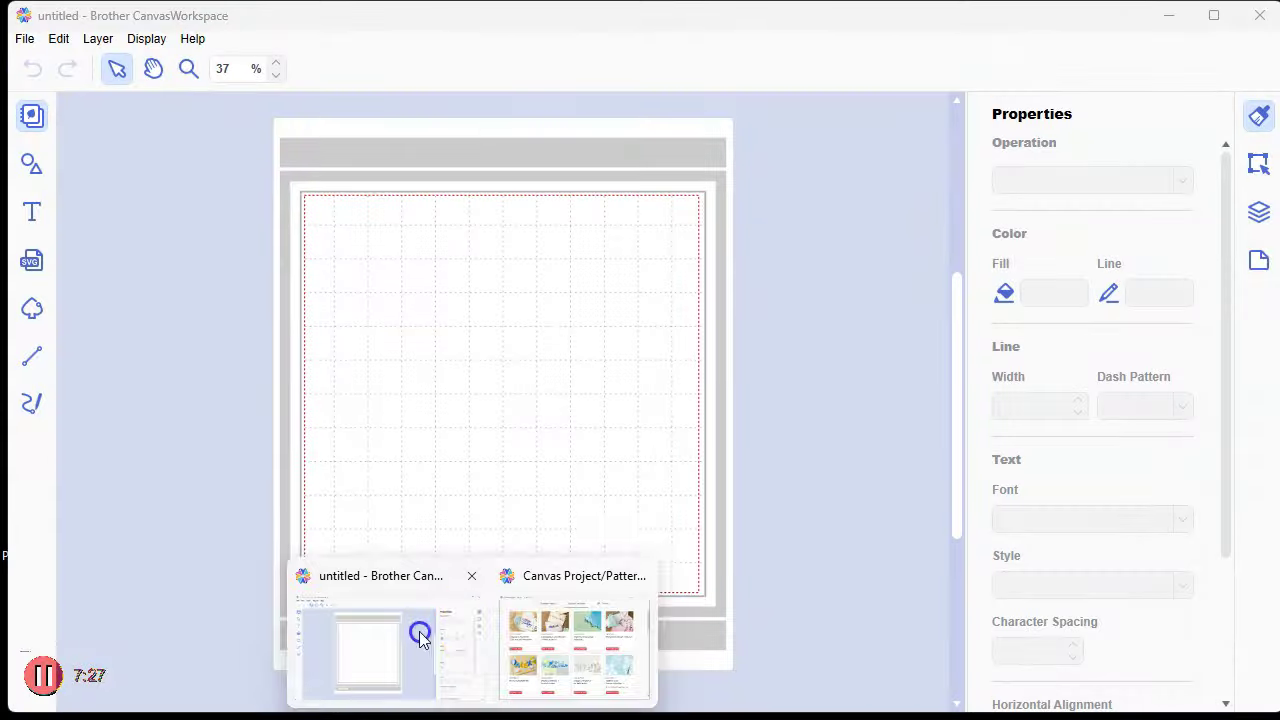
left_click(420, 633)
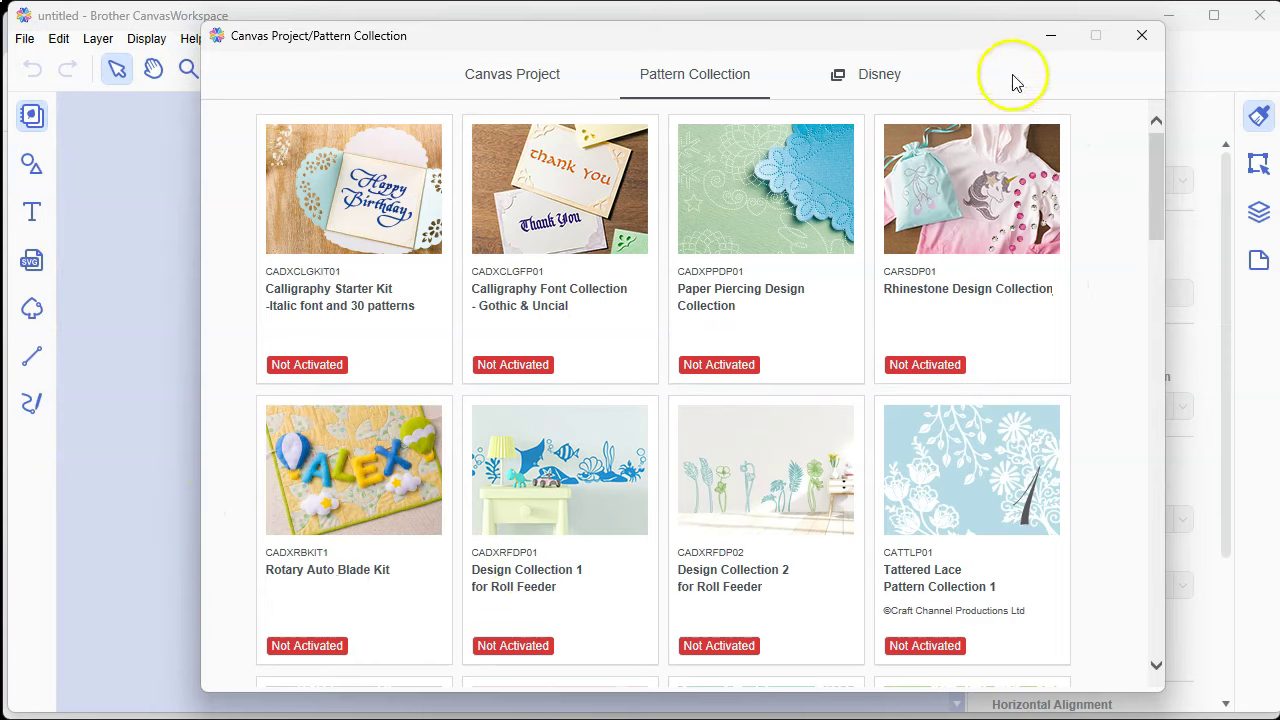
left_click(545, 82)
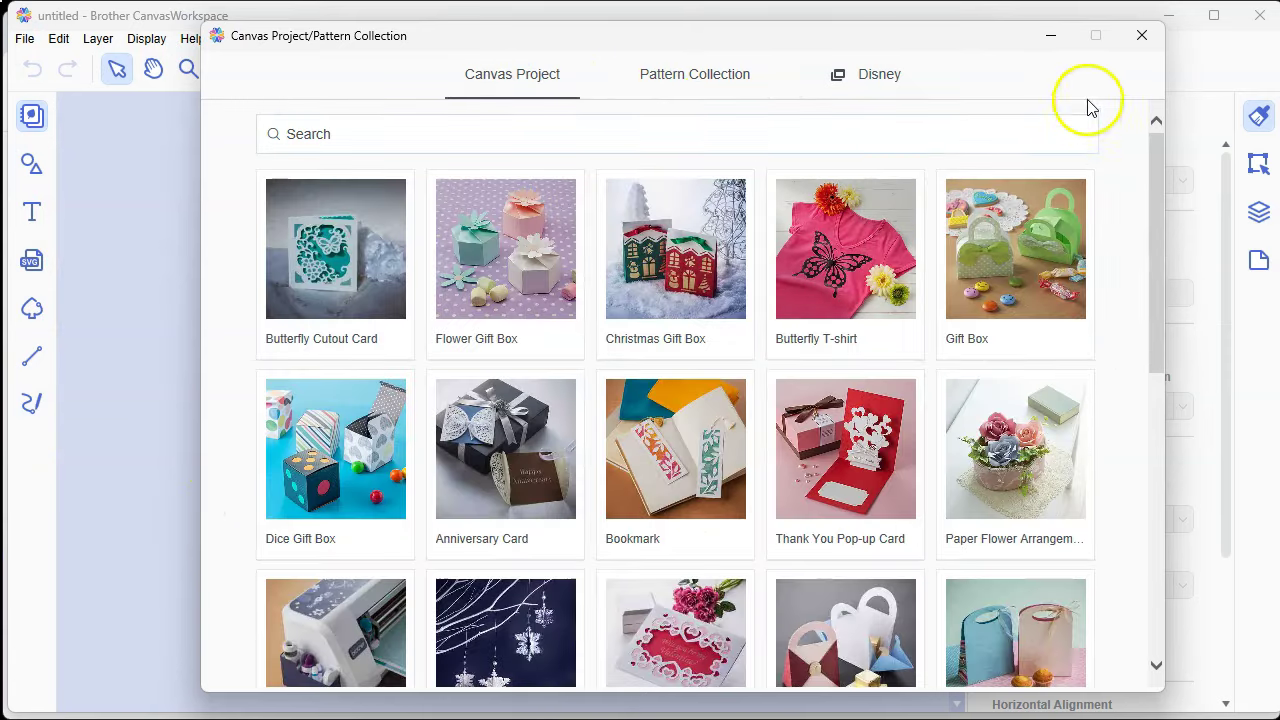
left_click(1141, 35)
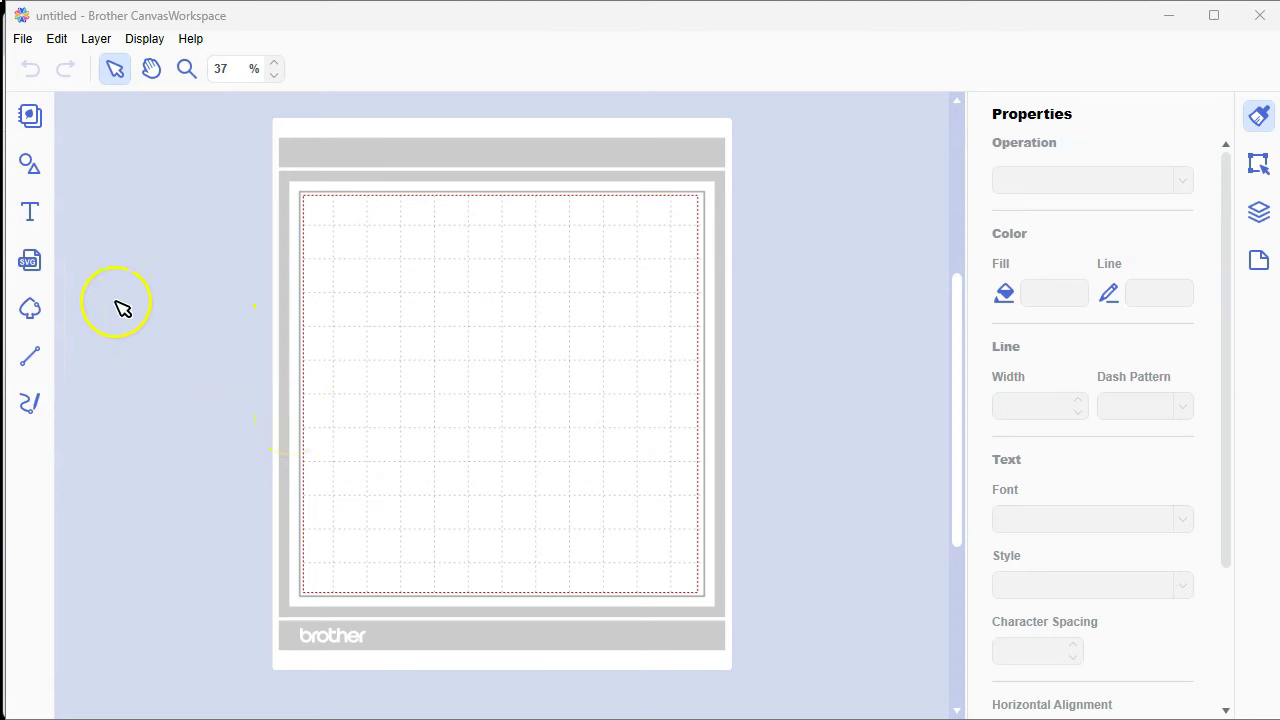
Step: Activate the Text tool and look through the available fonts, from CanvasWorkspace Fonts to the end of All Fonts
left_click(31, 222)
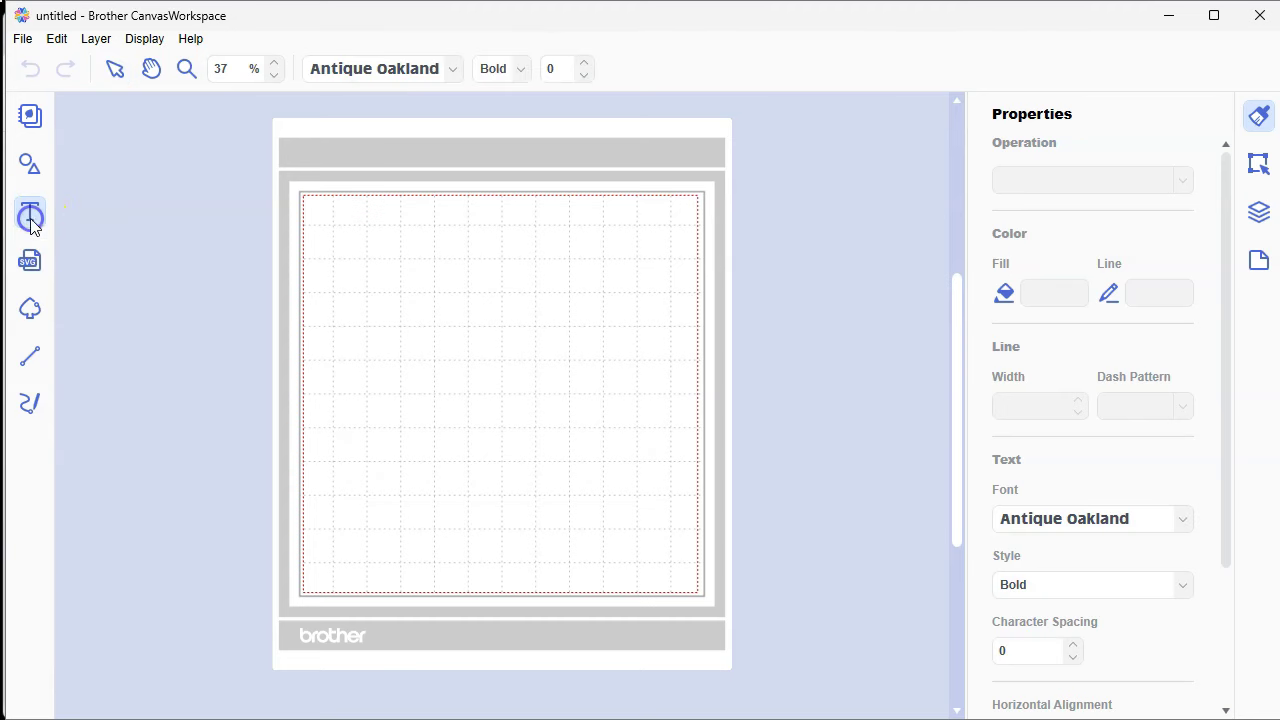
left_click(457, 75)
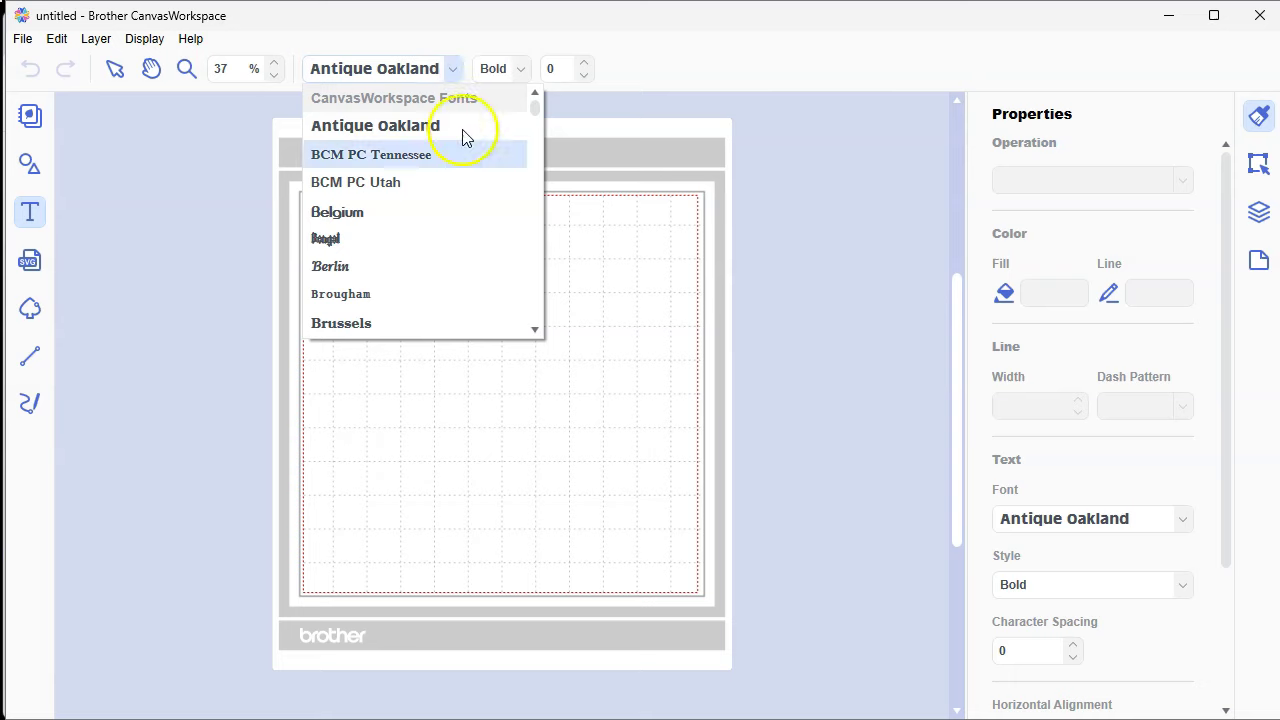
scroll(443, 163, "down", 3)
scroll(462, 188, "down", 8)
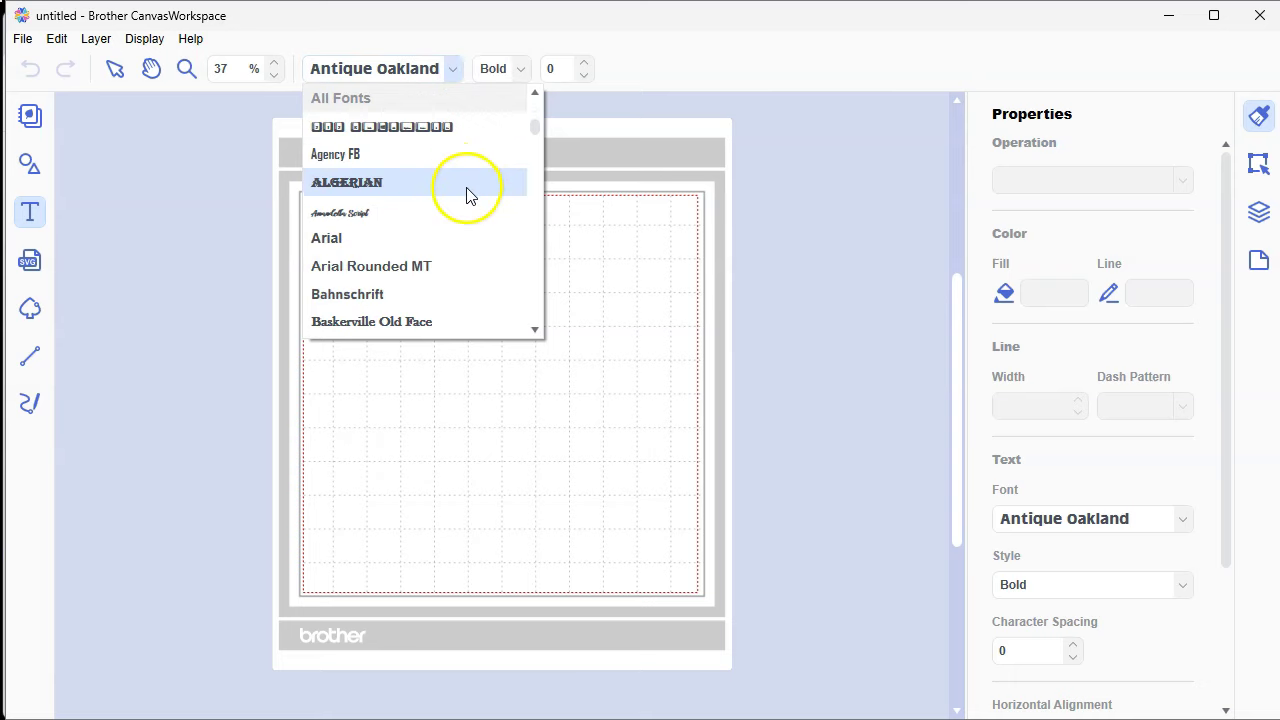
scroll(475, 205, "down", 10)
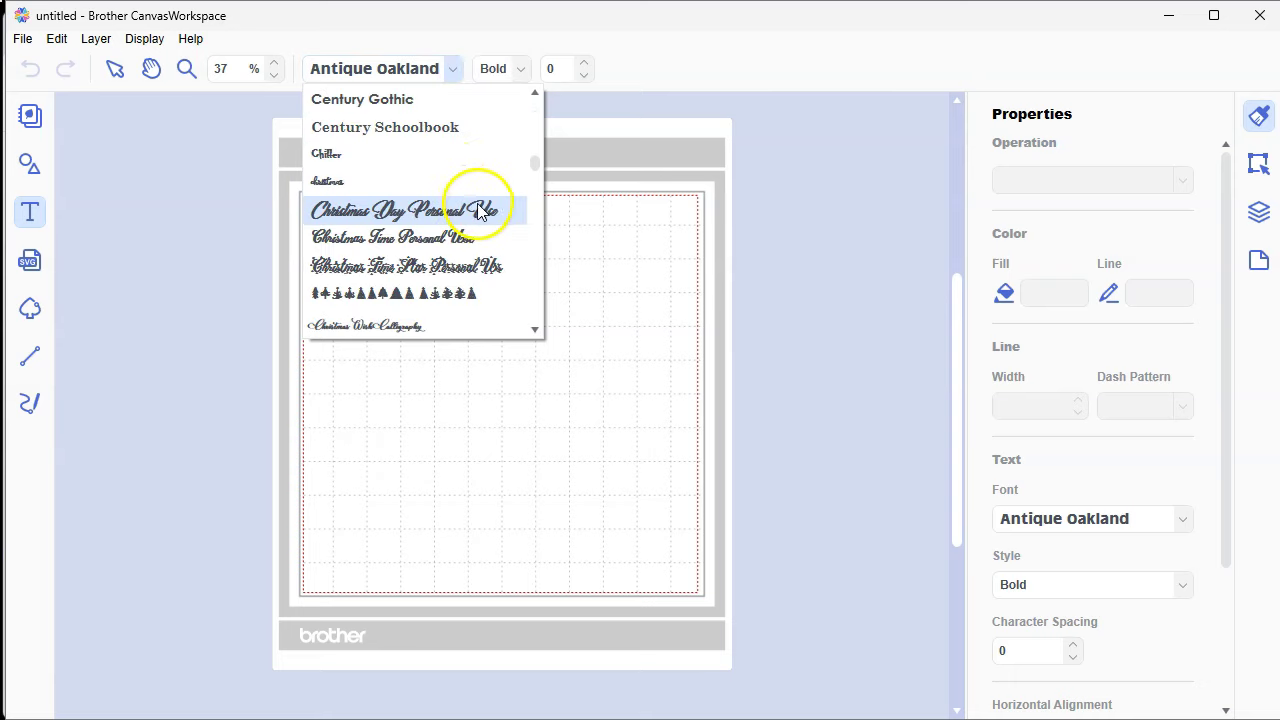
scroll(484, 217, "down", 12)
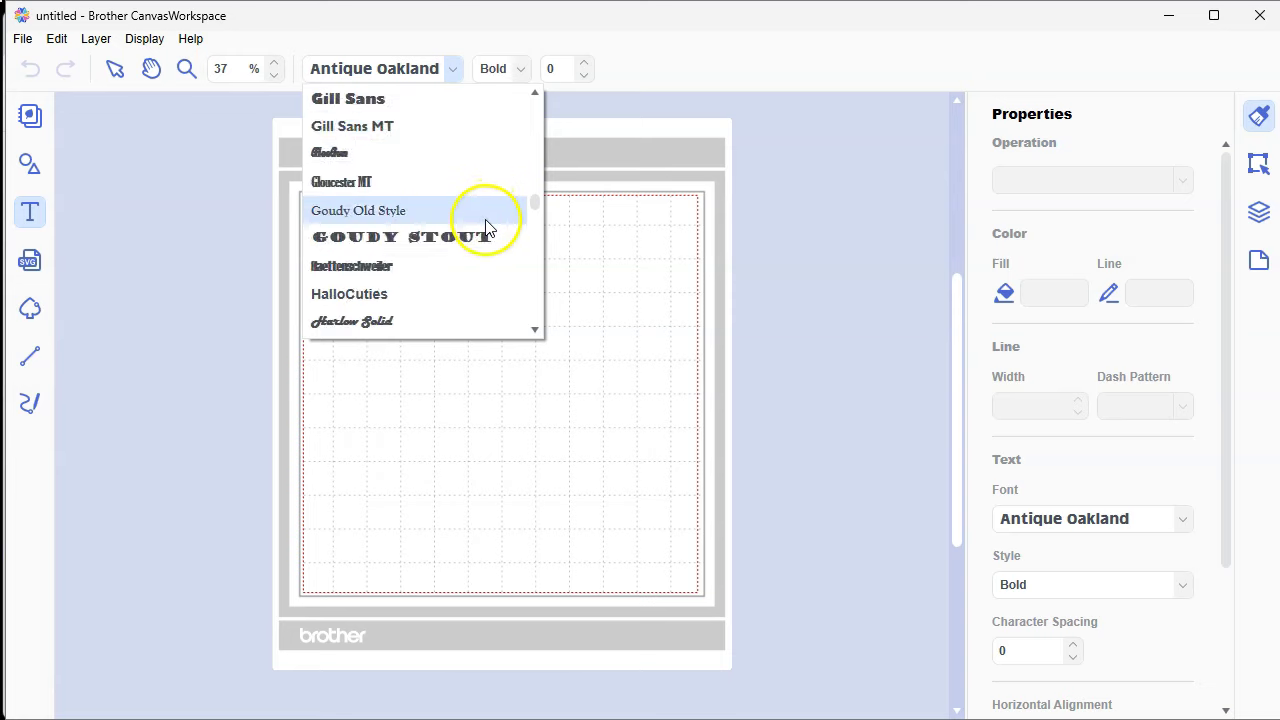
scroll(487, 231, "down", 12)
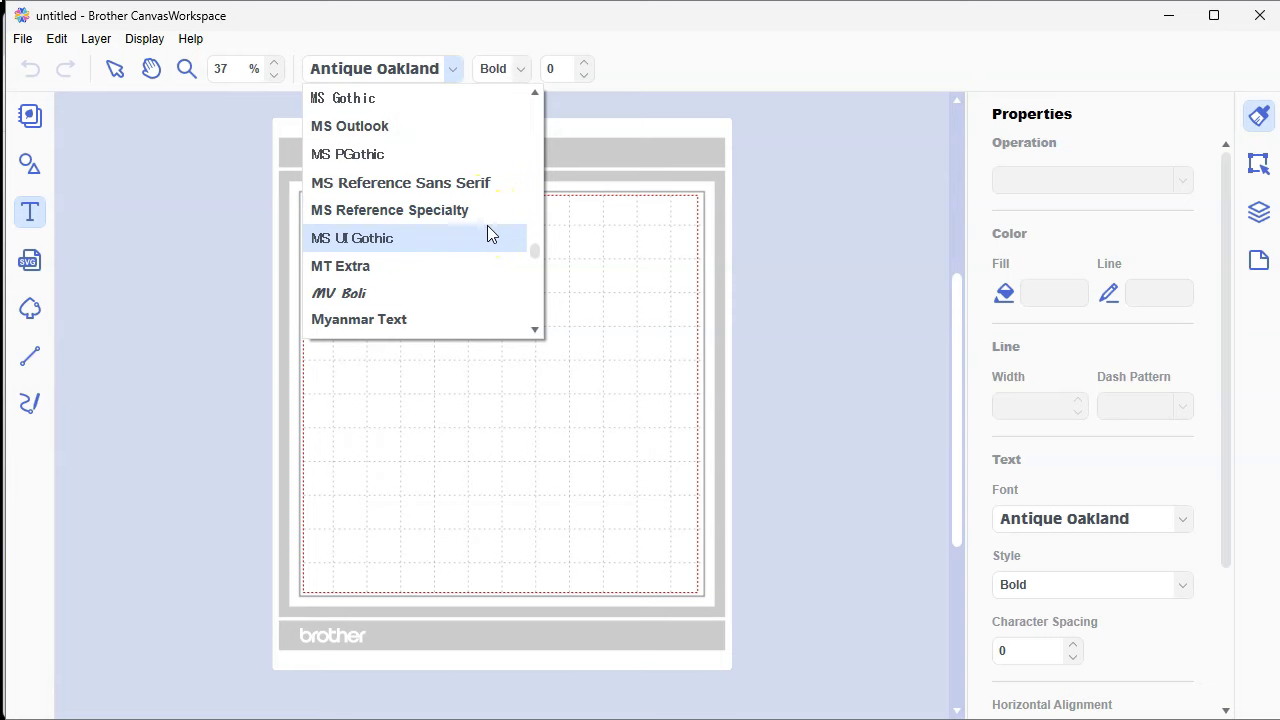
scroll(495, 237, "down", 12)
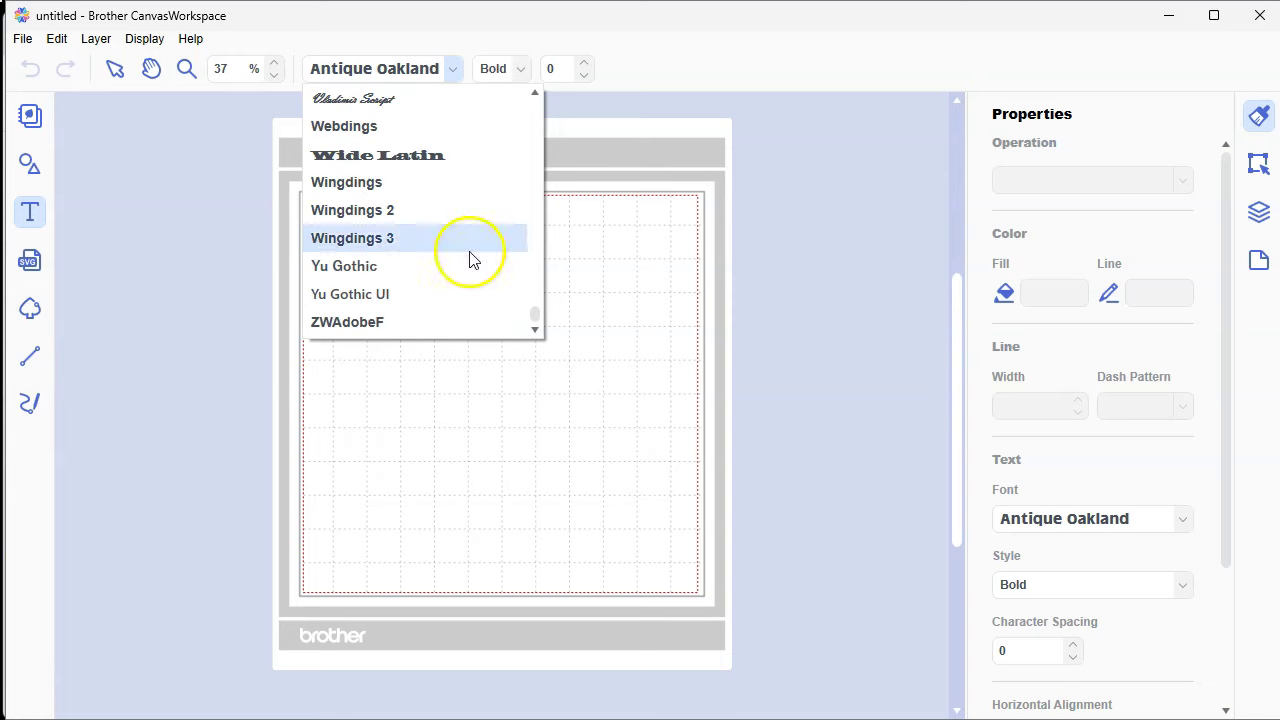
left_click(218, 377)
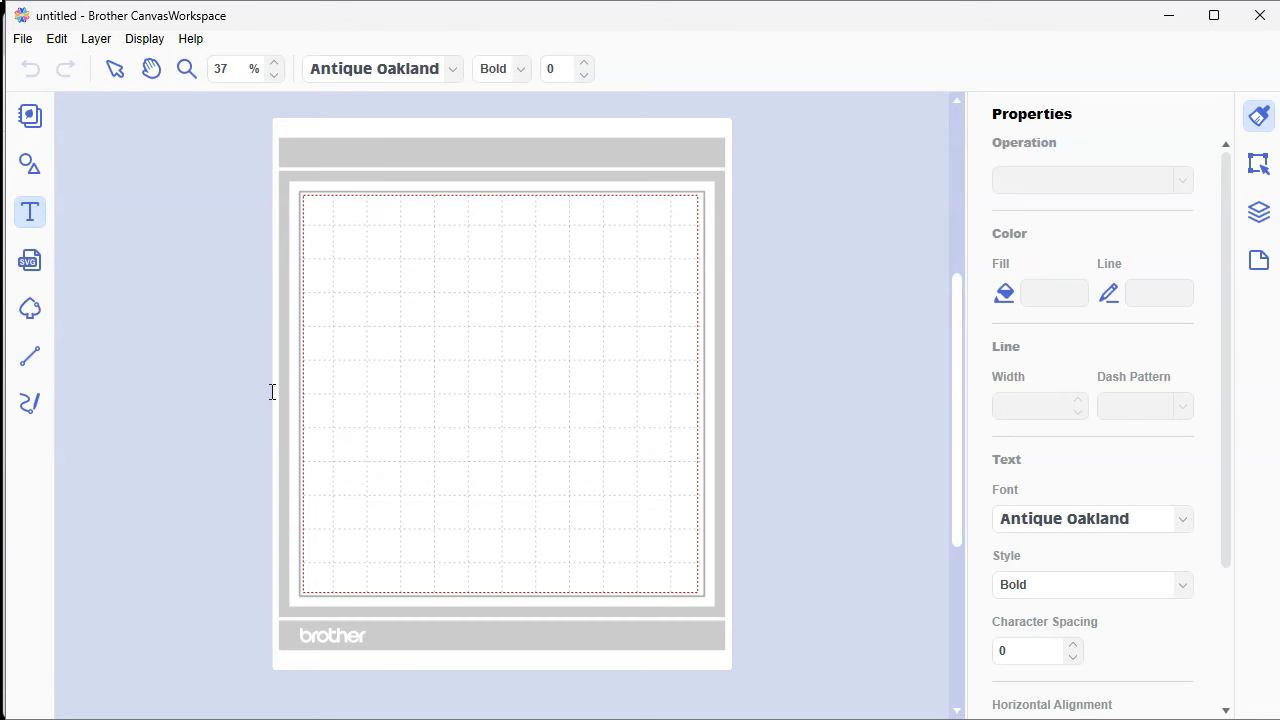
Step: Show the document's layers and add a rounded square from the Square shapes to the upper part of the mat
left_click(1258, 220)
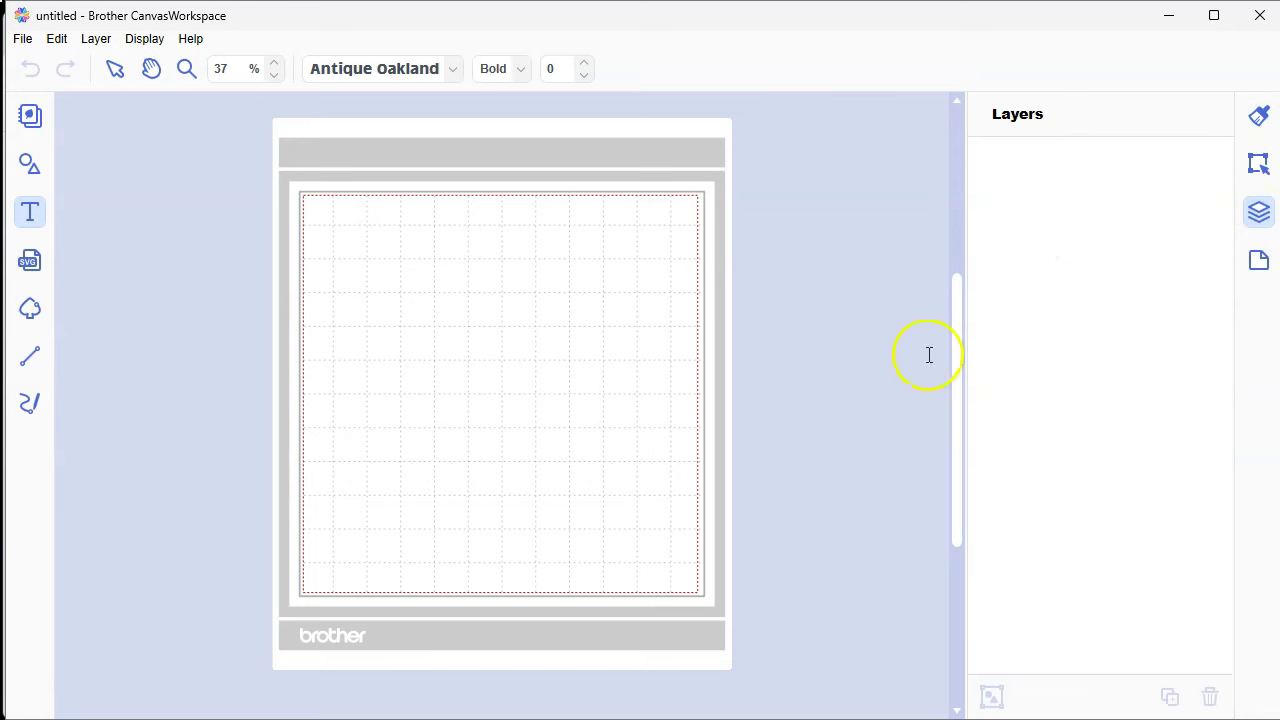
left_click(30, 165)
left_click_drag(265, 205, 662, 352)
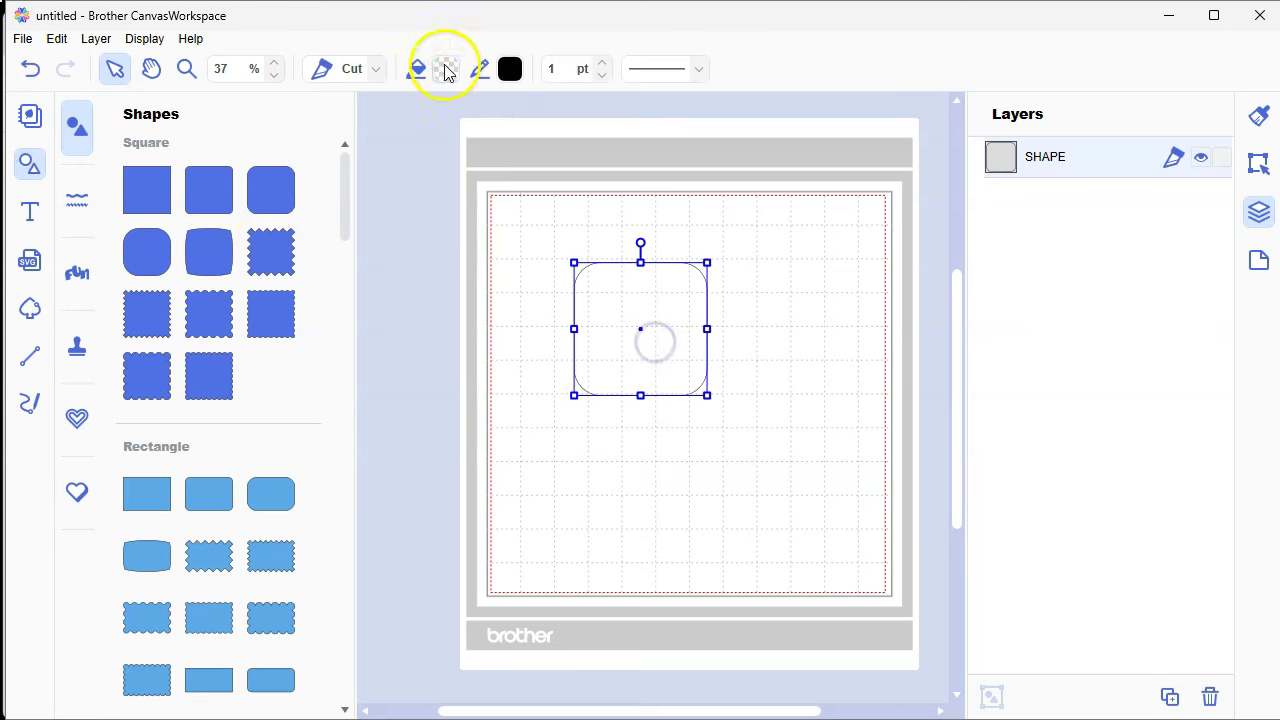
Step: Fill the rounded square with red, colour #E6081F
left_click(446, 68)
left_click(398, 348)
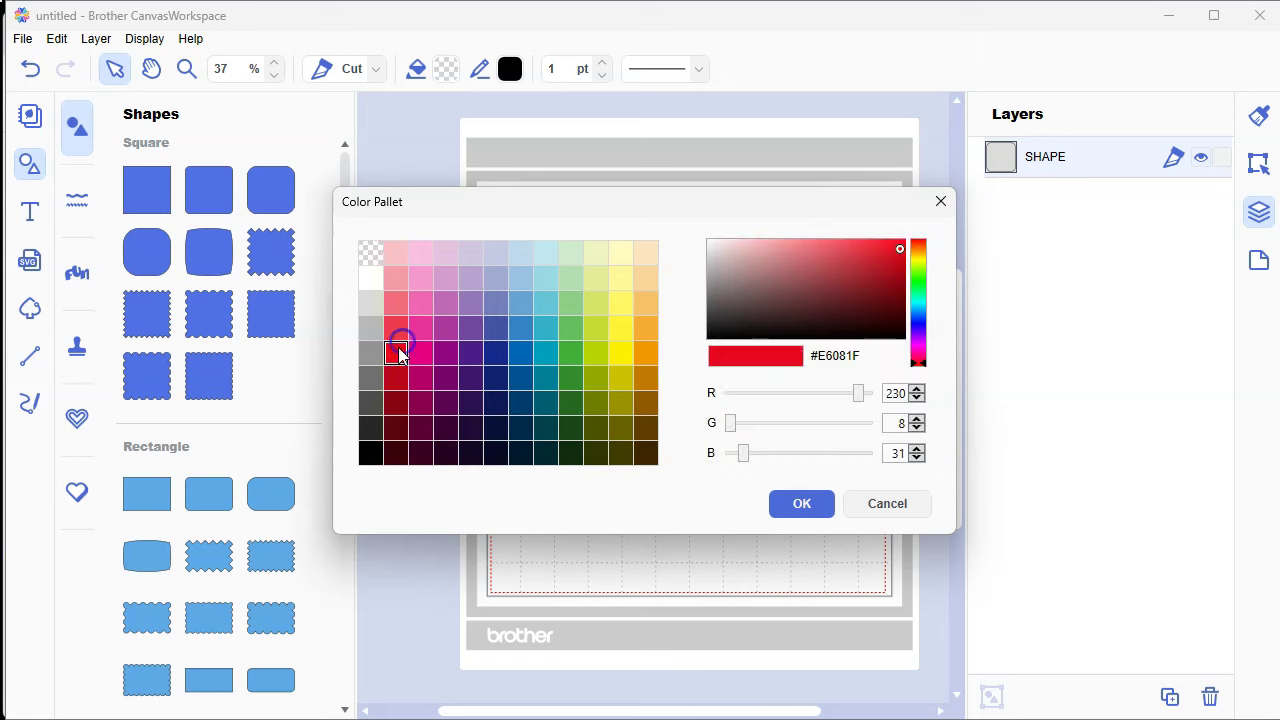
left_click(802, 500)
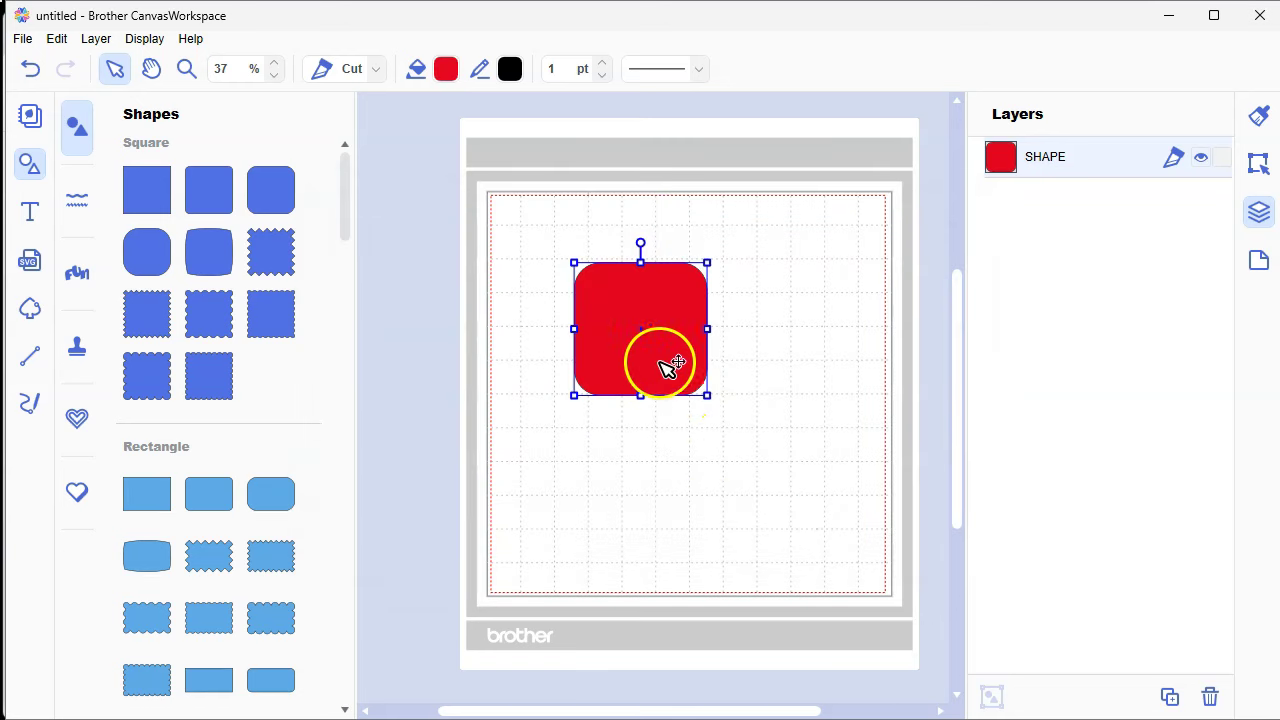
Step: Add a zigzag-edged rectangle overlapping the red square's lower corner and fill it with yellow, colour #FFF100
left_click(211, 572)
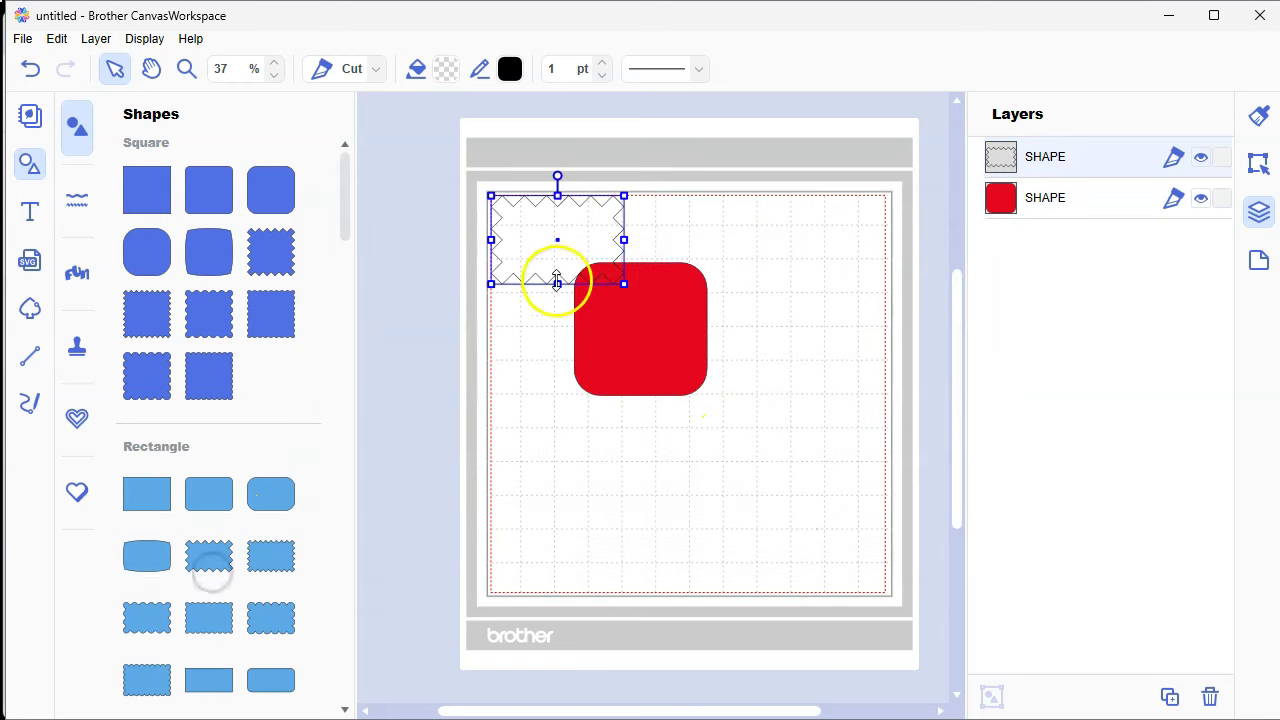
mouse_move(557, 284)
left_mouse_down()
mouse_move(709, 337)
mouse_move(706, 370)
left_mouse_up()
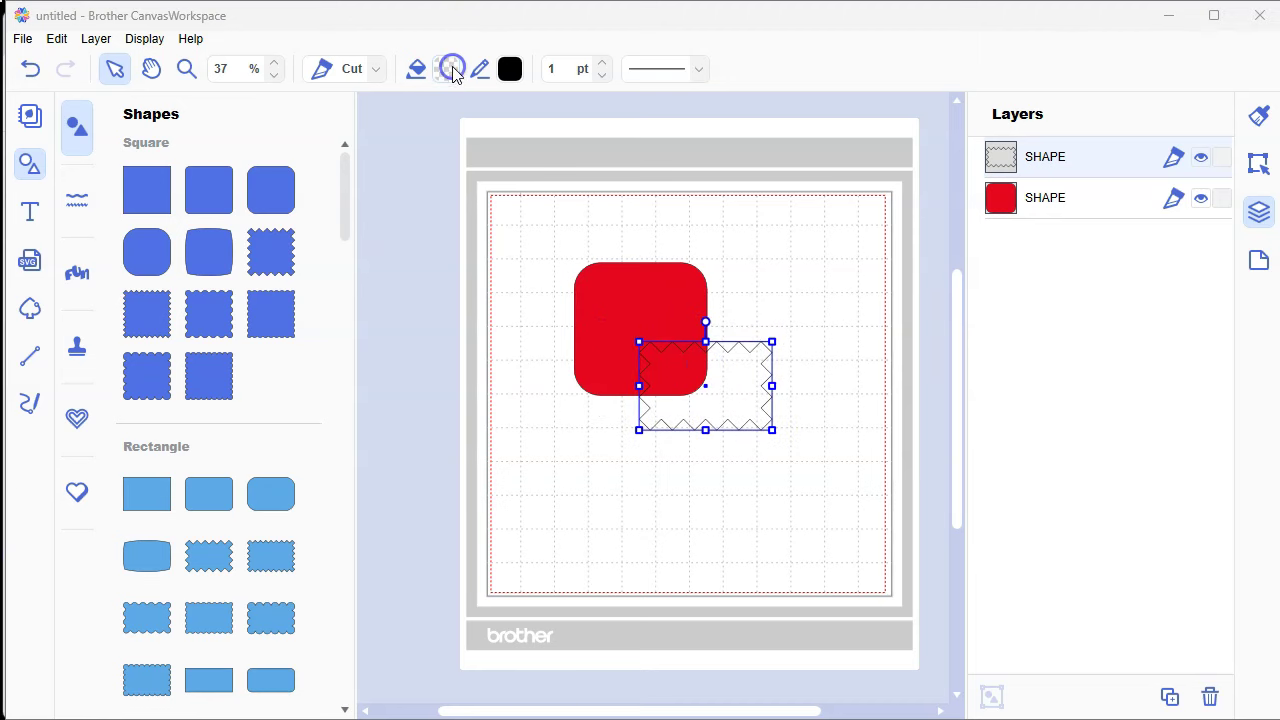
left_click(448, 68)
left_click(620, 354)
left_click(801, 503)
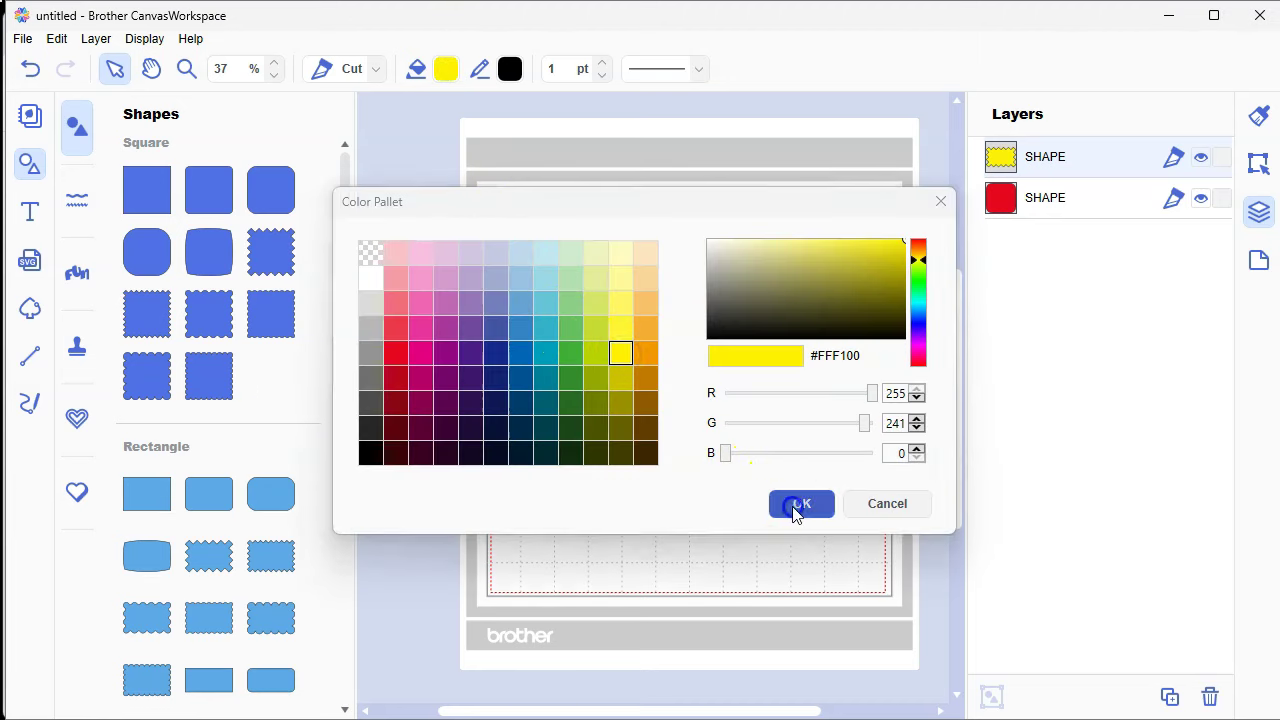
Step: Move the red square's layer above the yellow rectangle and bring the yellow rectangle's layer back to the front
left_click(1003, 202)
left_click_drag(1003, 147, 1005, 148)
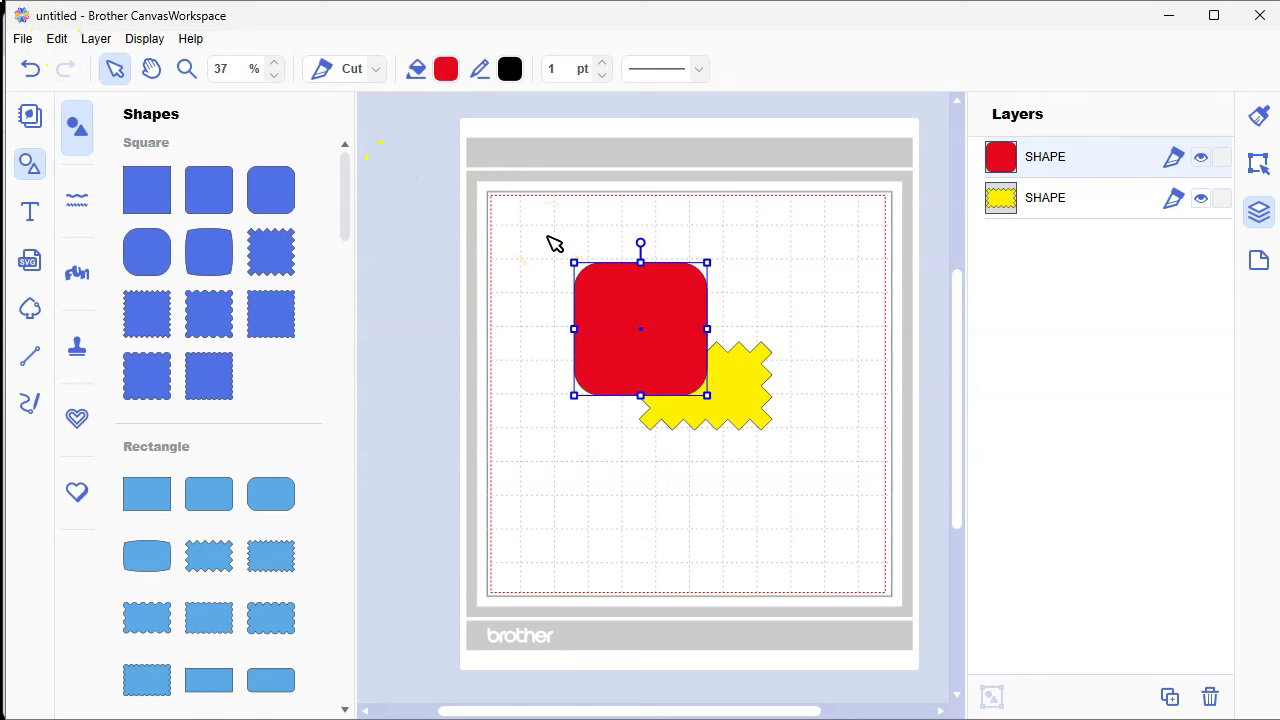
left_click_drag(1043, 200, 1030, 145)
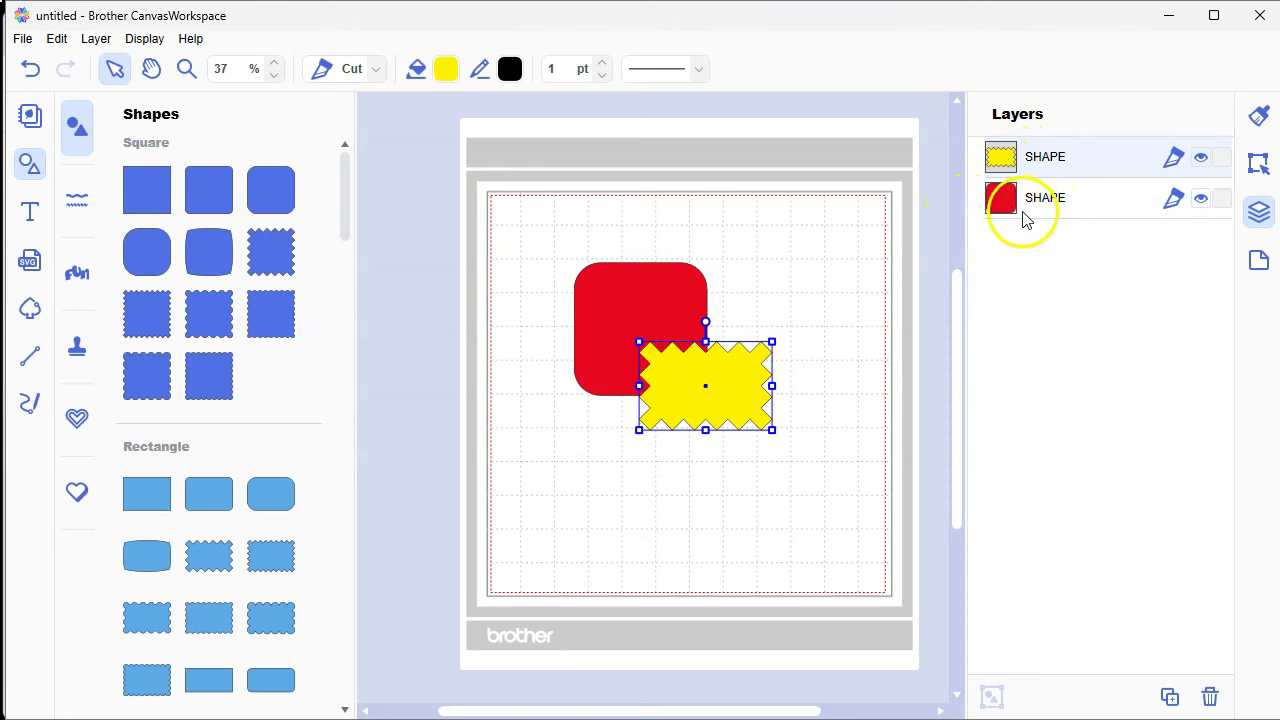
Step: Look through the whole Shapes library, from Square and Rectangle down to the last purple shapes
scroll(337, 311, "down", 1)
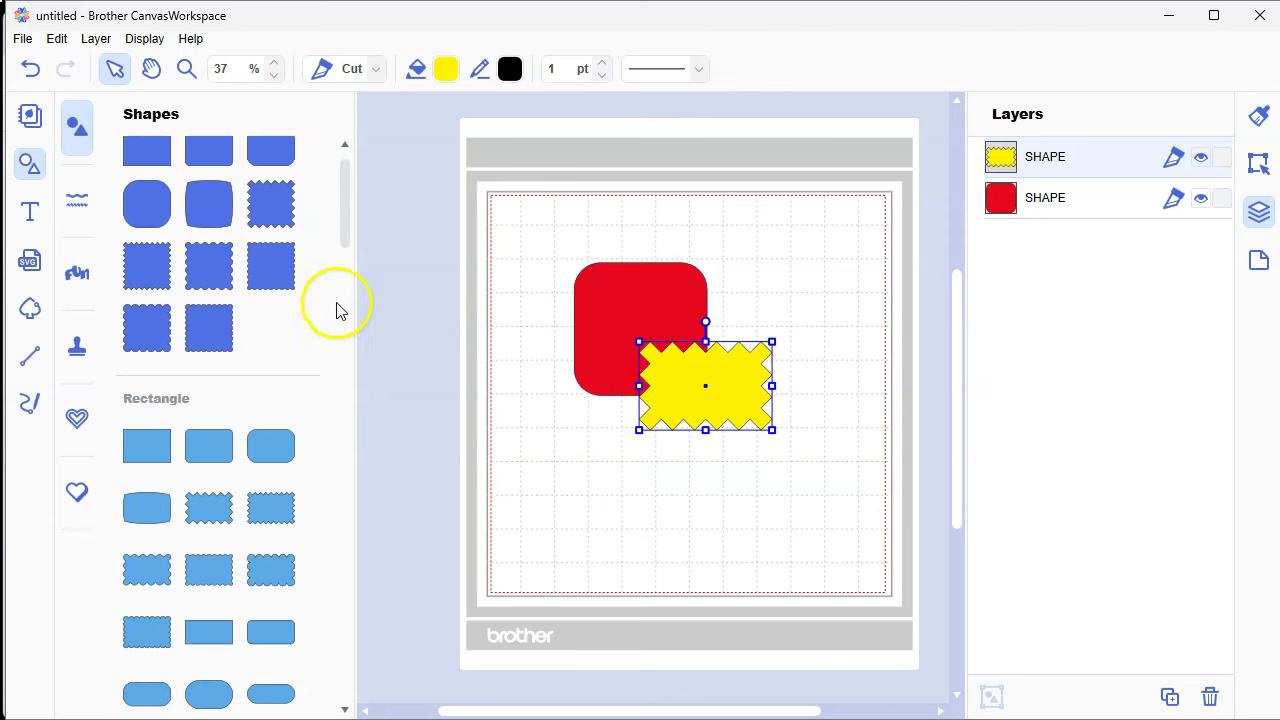
scroll(337, 311, "down", 10)
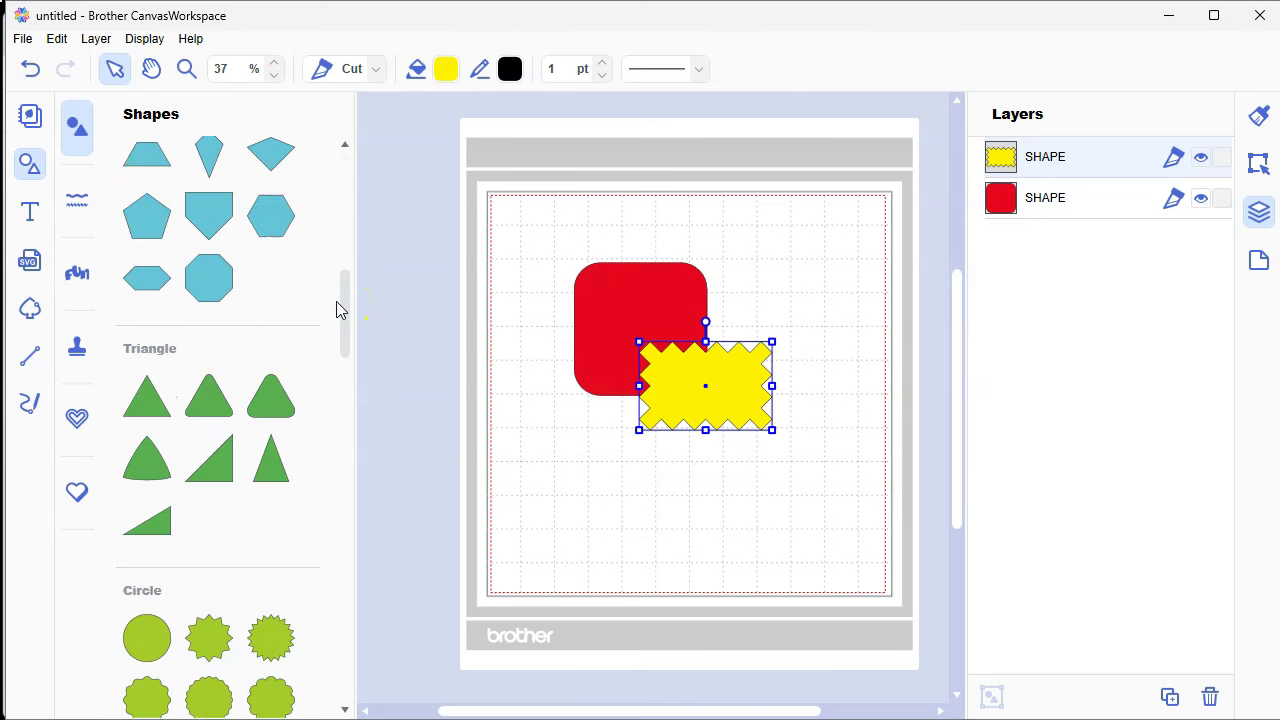
scroll(337, 311, "down", 20)
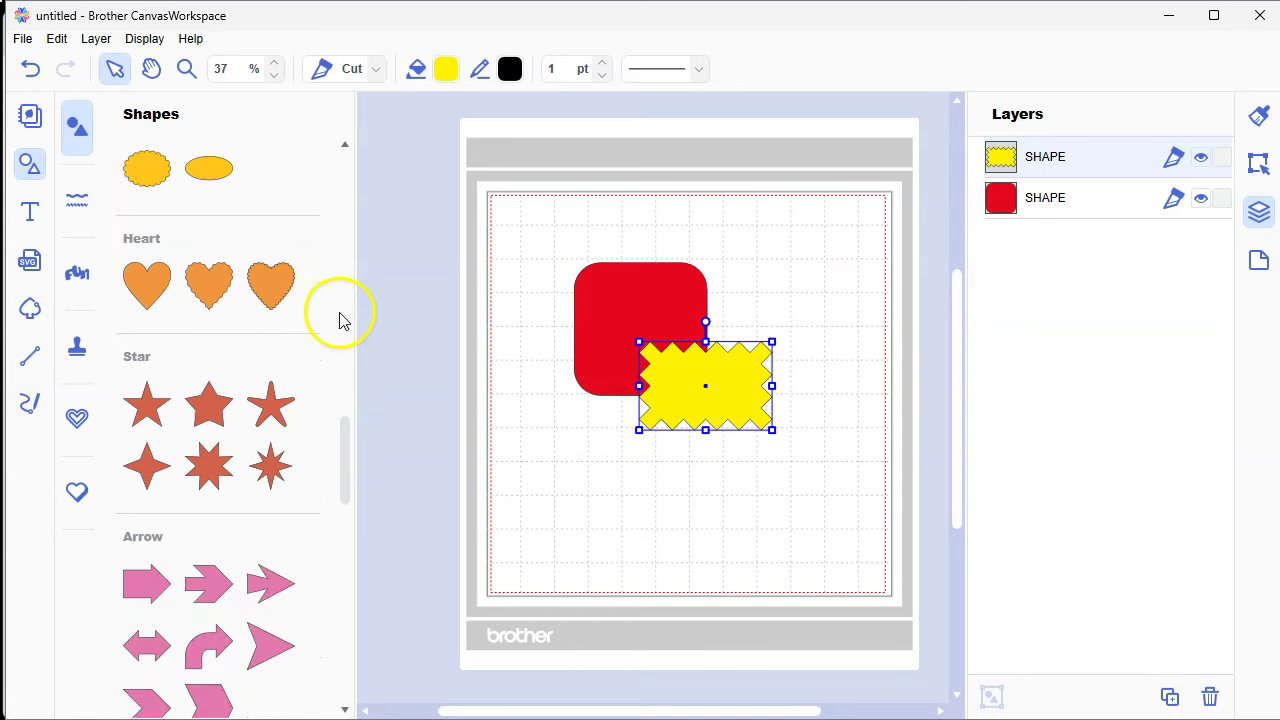
scroll(338, 320, "down", 20)
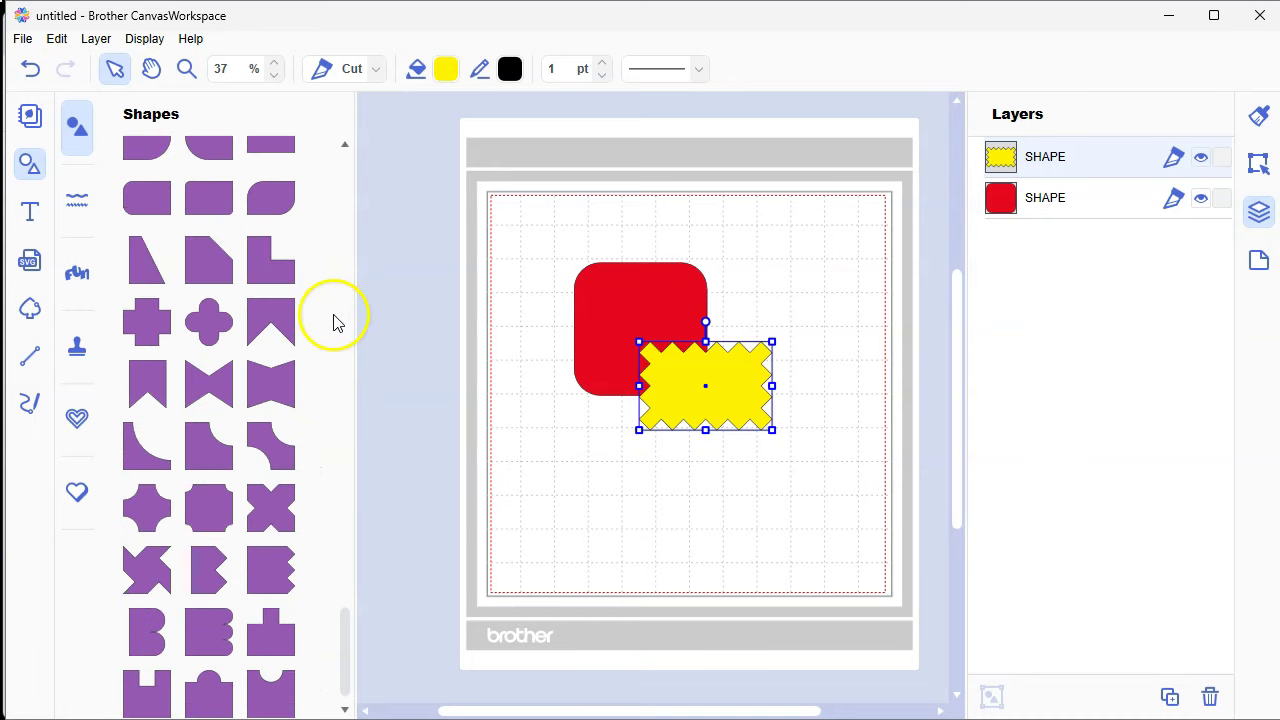
scroll(335, 322, "down", 2)
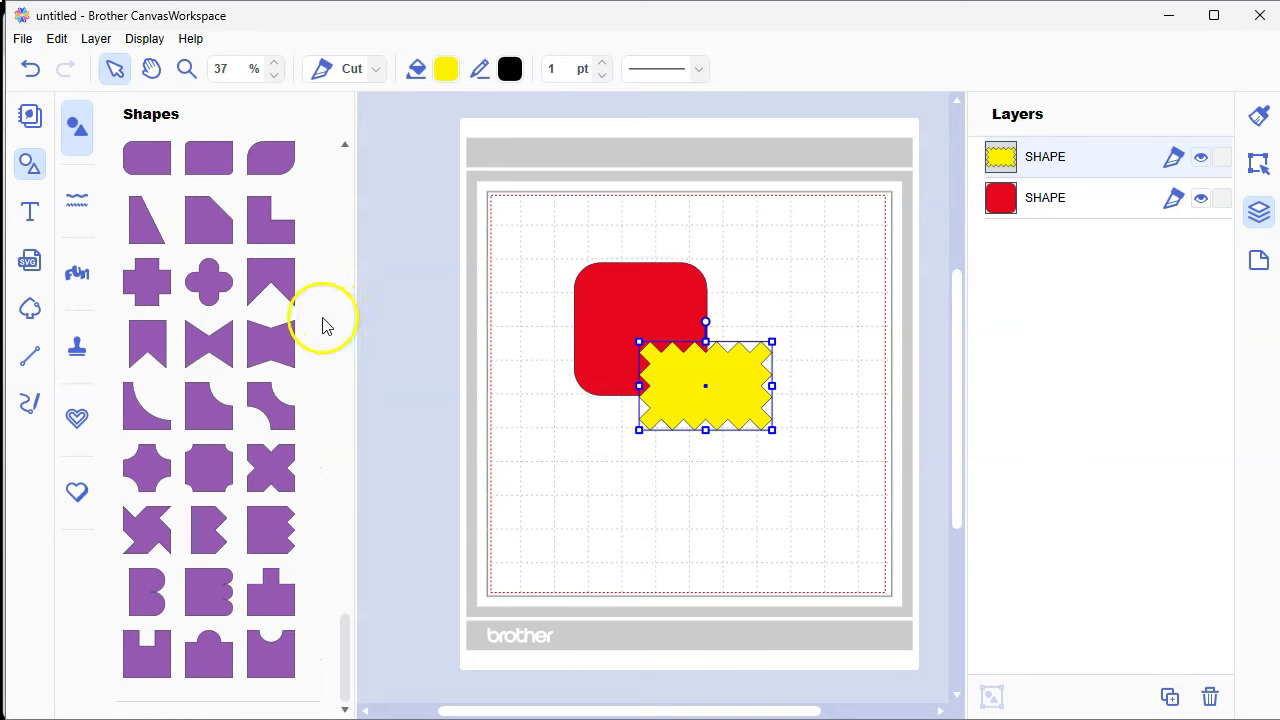
Step: Look through the Borders designs and the Words designs
left_click(72, 218)
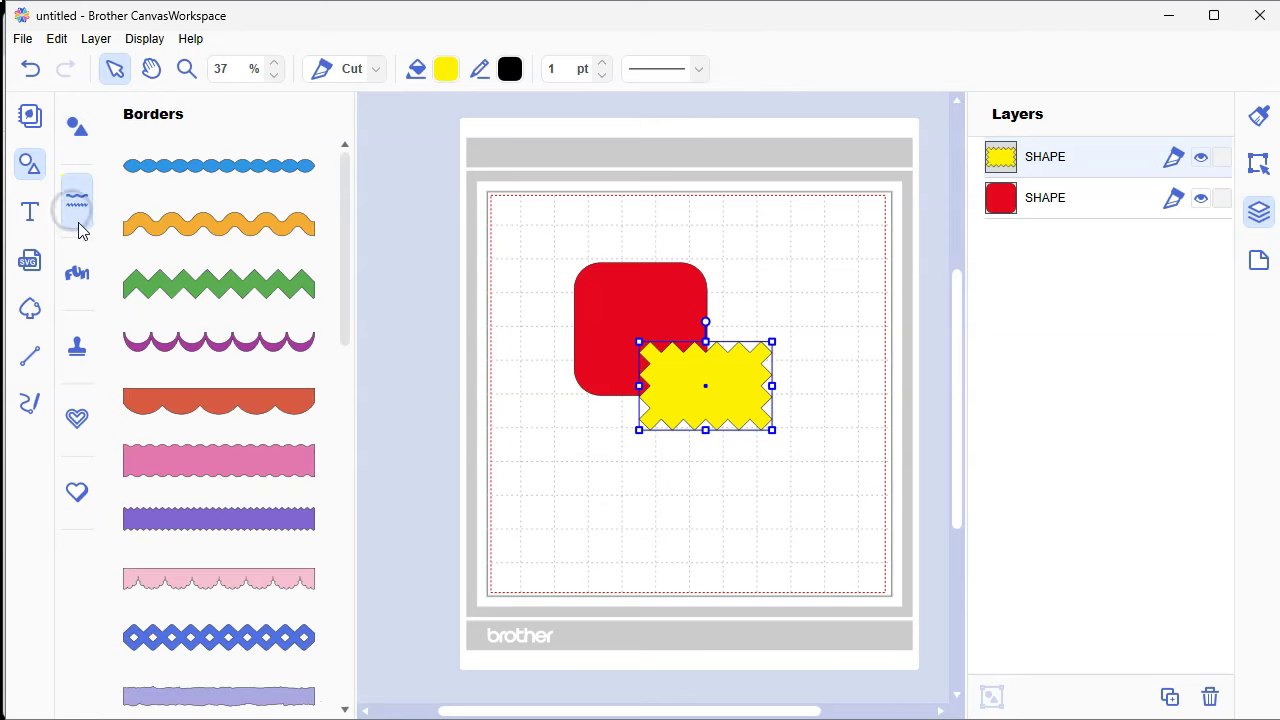
scroll(305, 334, "down", 20)
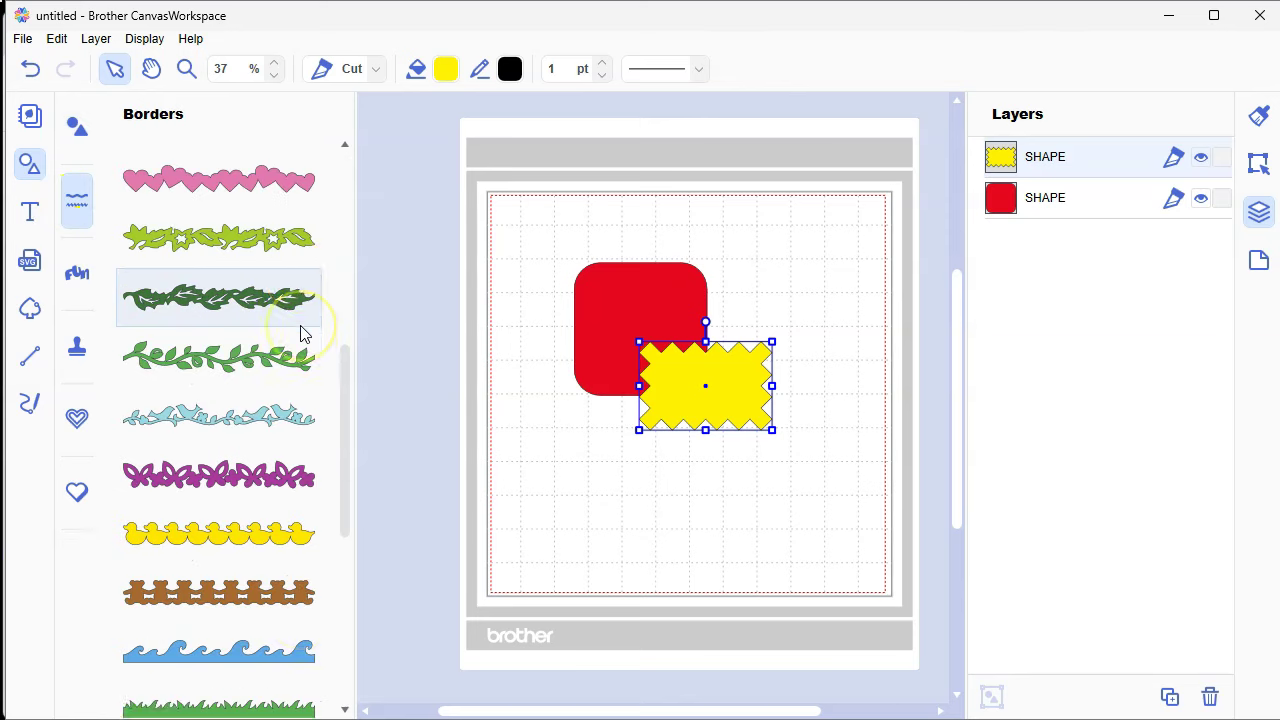
left_click(79, 282)
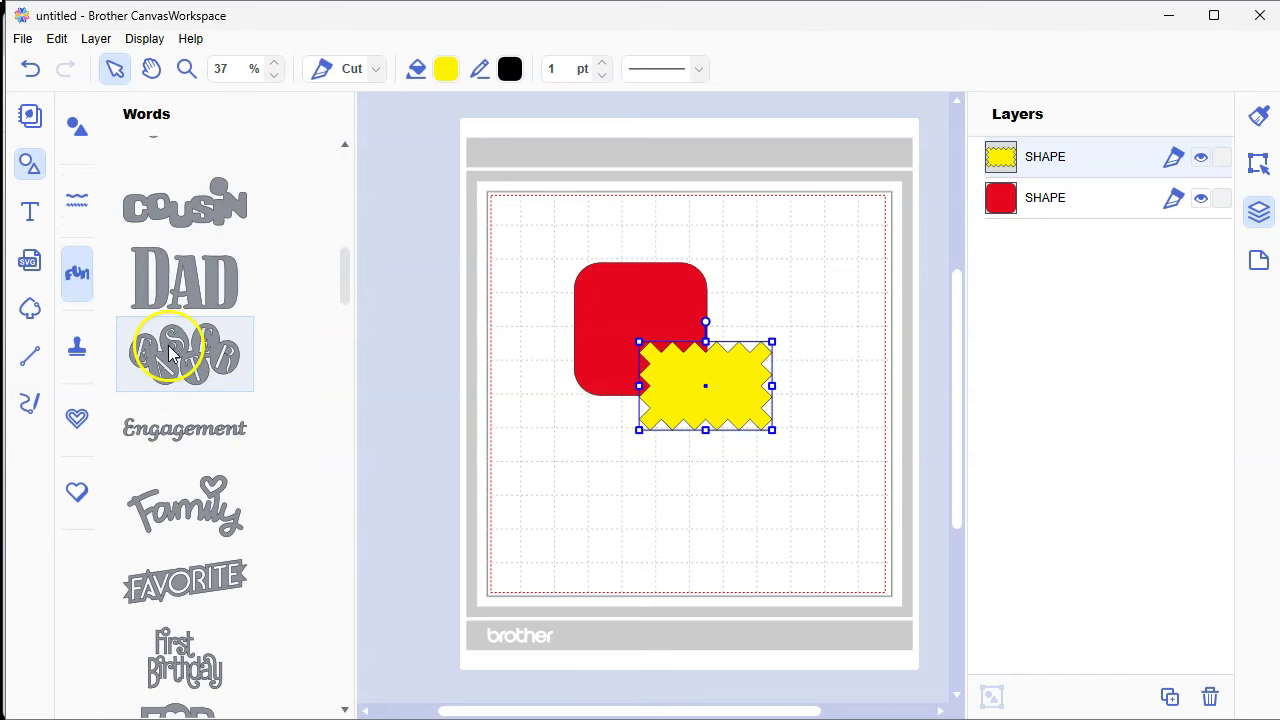
Step: Look through the Stamp designs down to the word stamps at the end of the collection
left_click(72, 352)
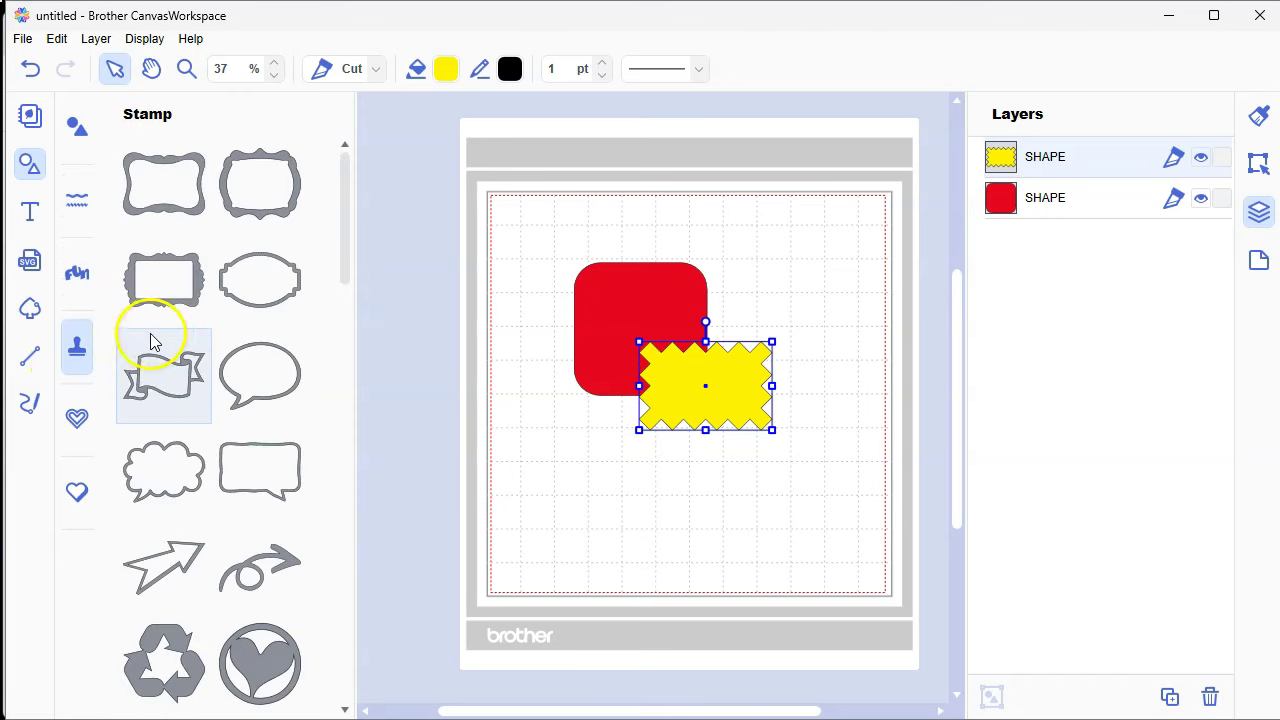
scroll(180, 310, "down", 3)
scroll(196, 316, "down", 8)
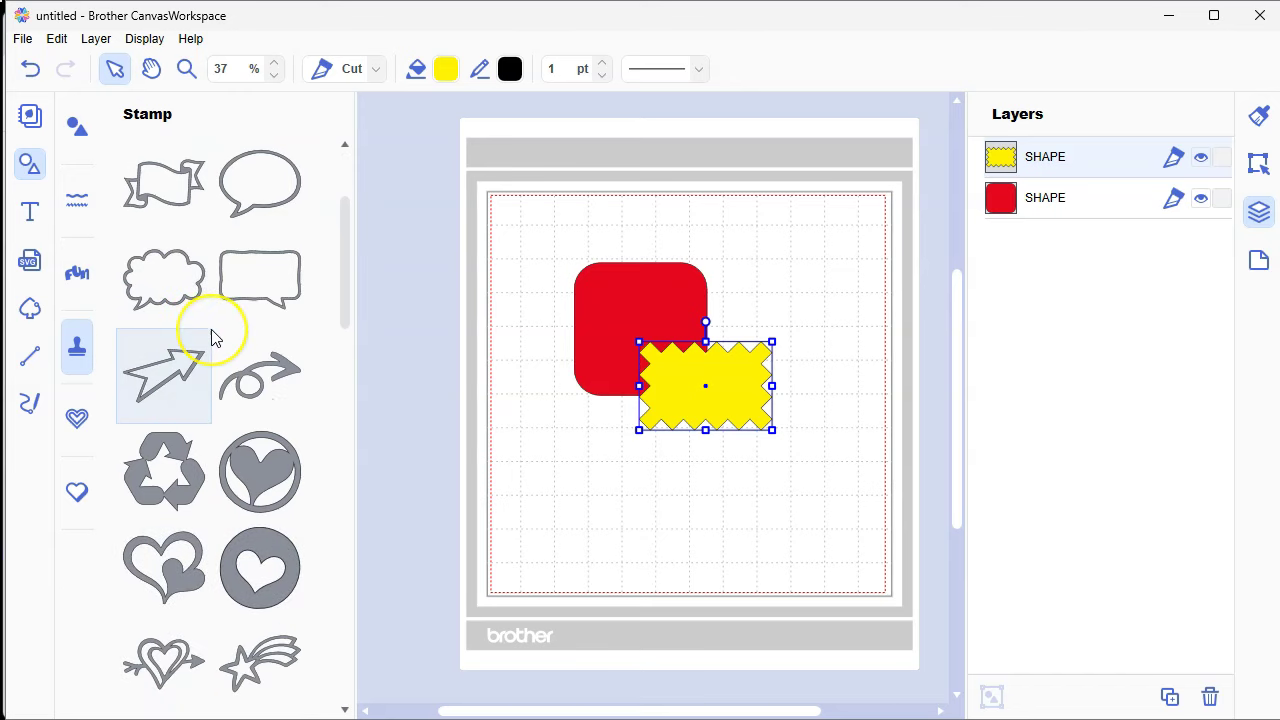
scroll(215, 340, "down", 20)
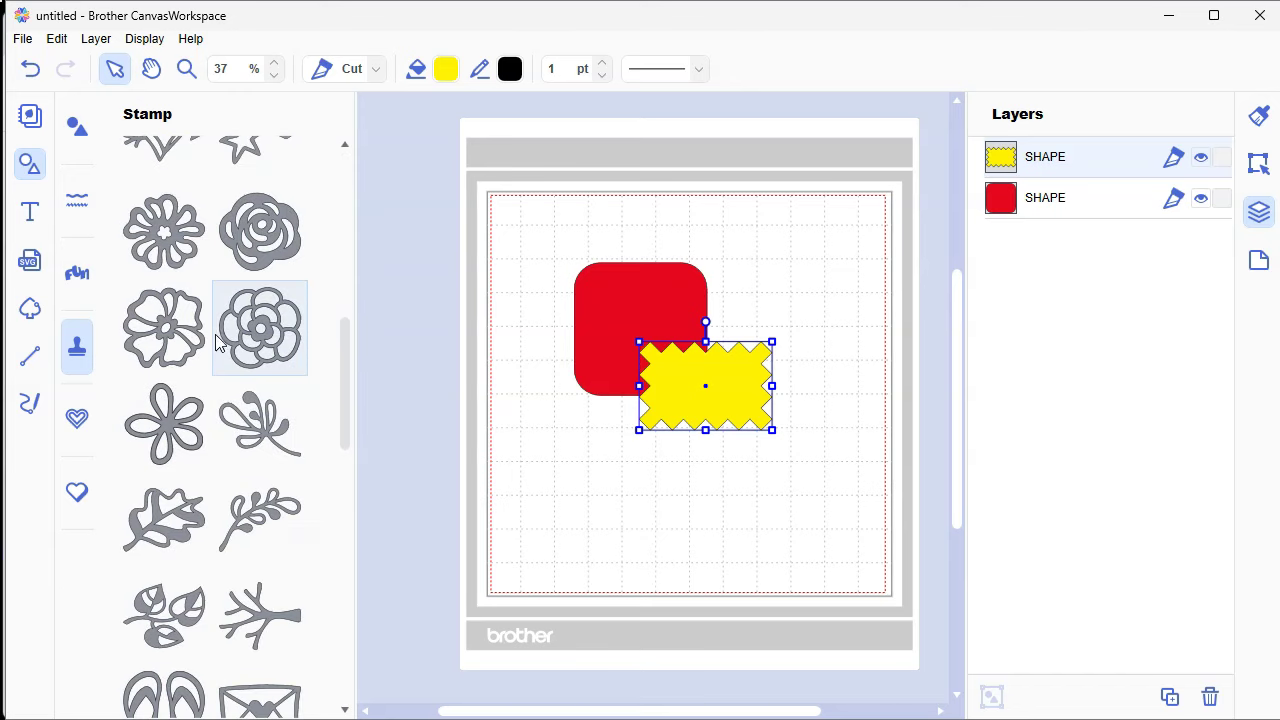
scroll(220, 345, "down", 9)
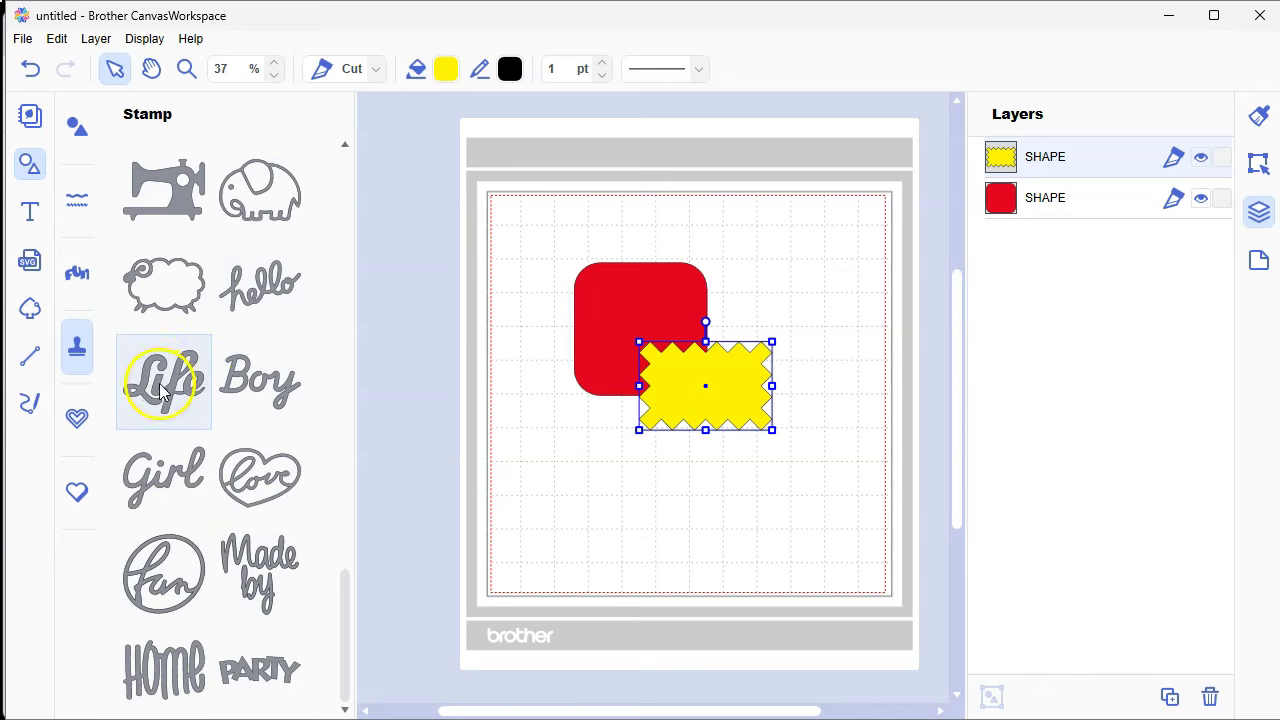
scroll(222, 345, "up", 20)
scroll(228, 333, "up", 11)
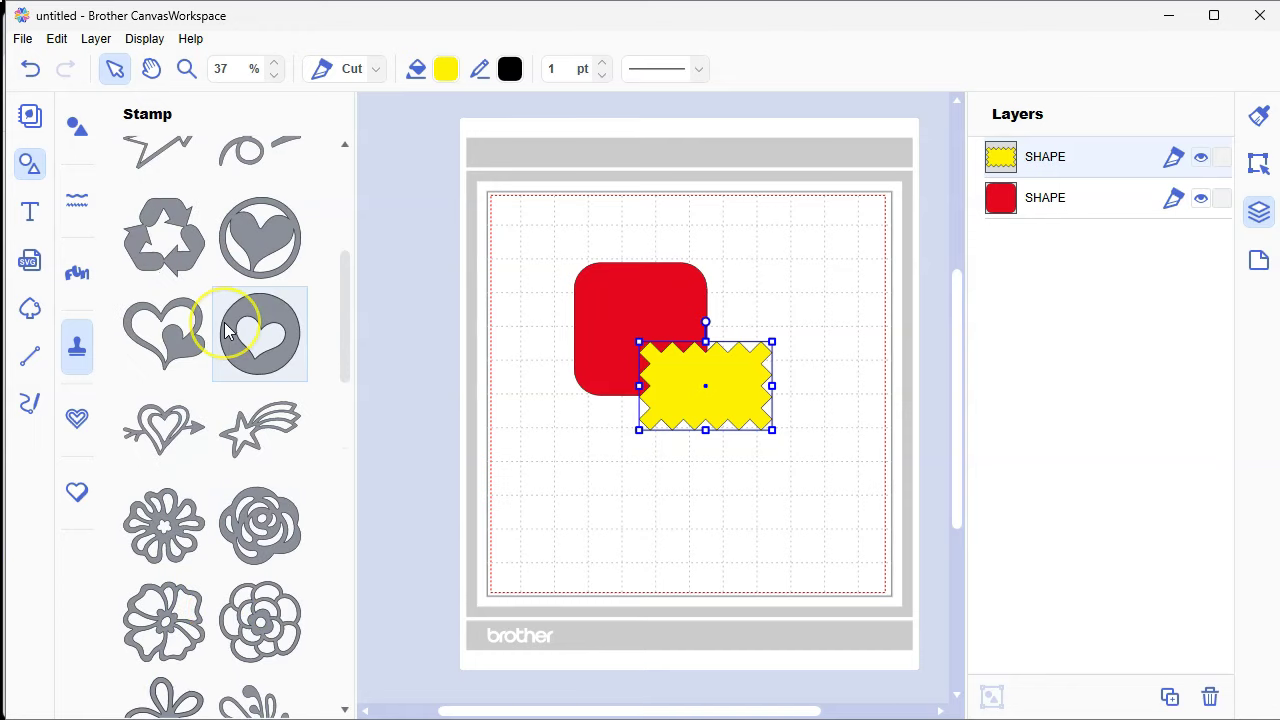
scroll(245, 340, "down", 4)
Step: Look through the Line Embossing and Region Embossing designs down to their background patterns
left_click(78, 424)
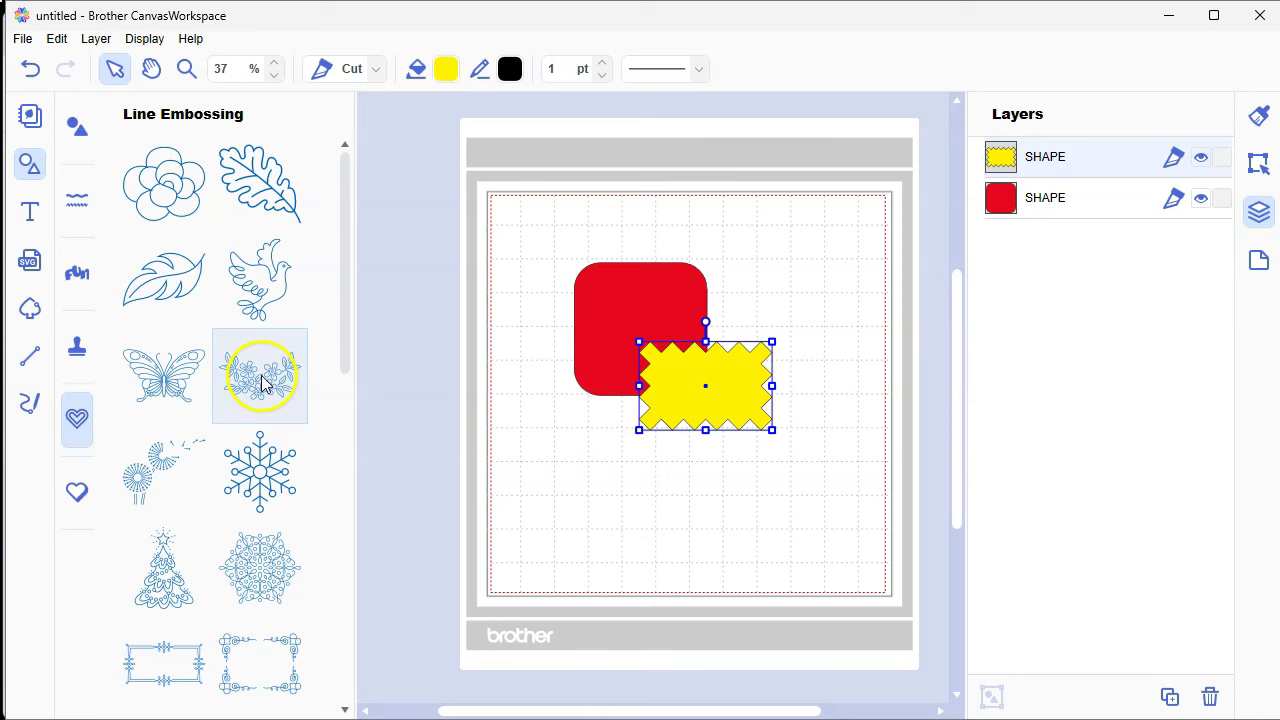
scroll(265, 383, "down", 12)
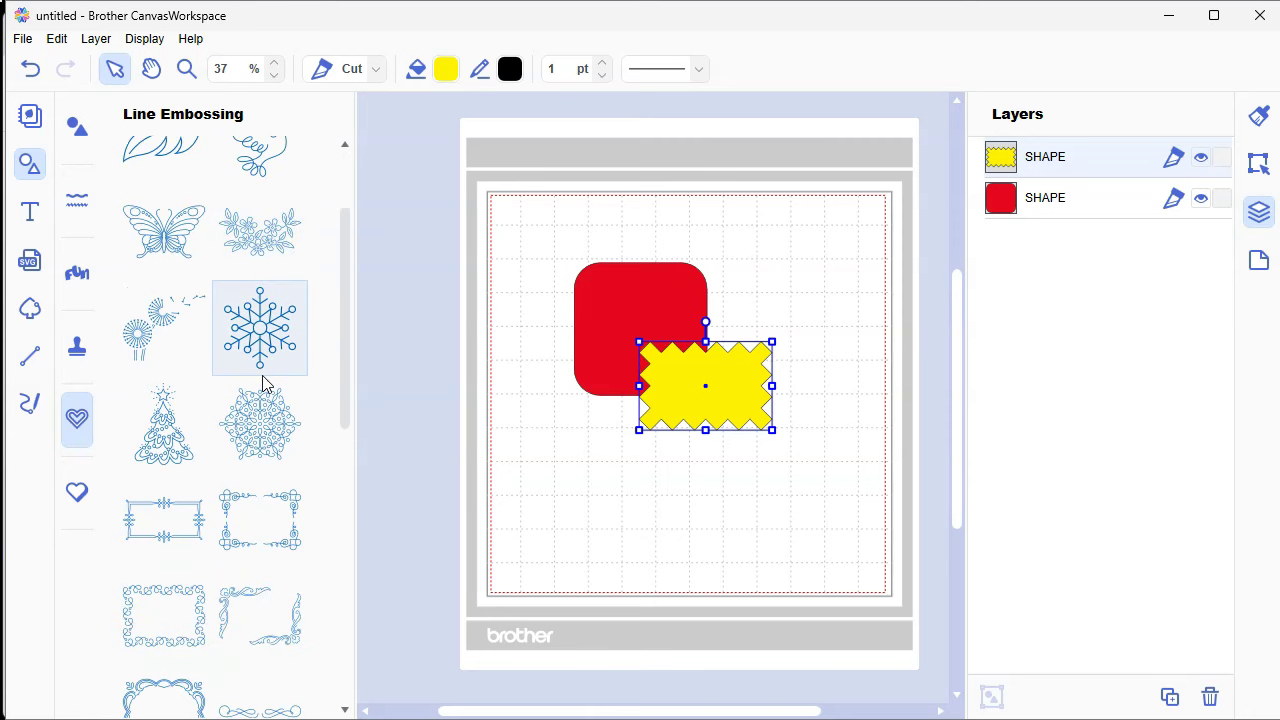
scroll(265, 383, "down", 3)
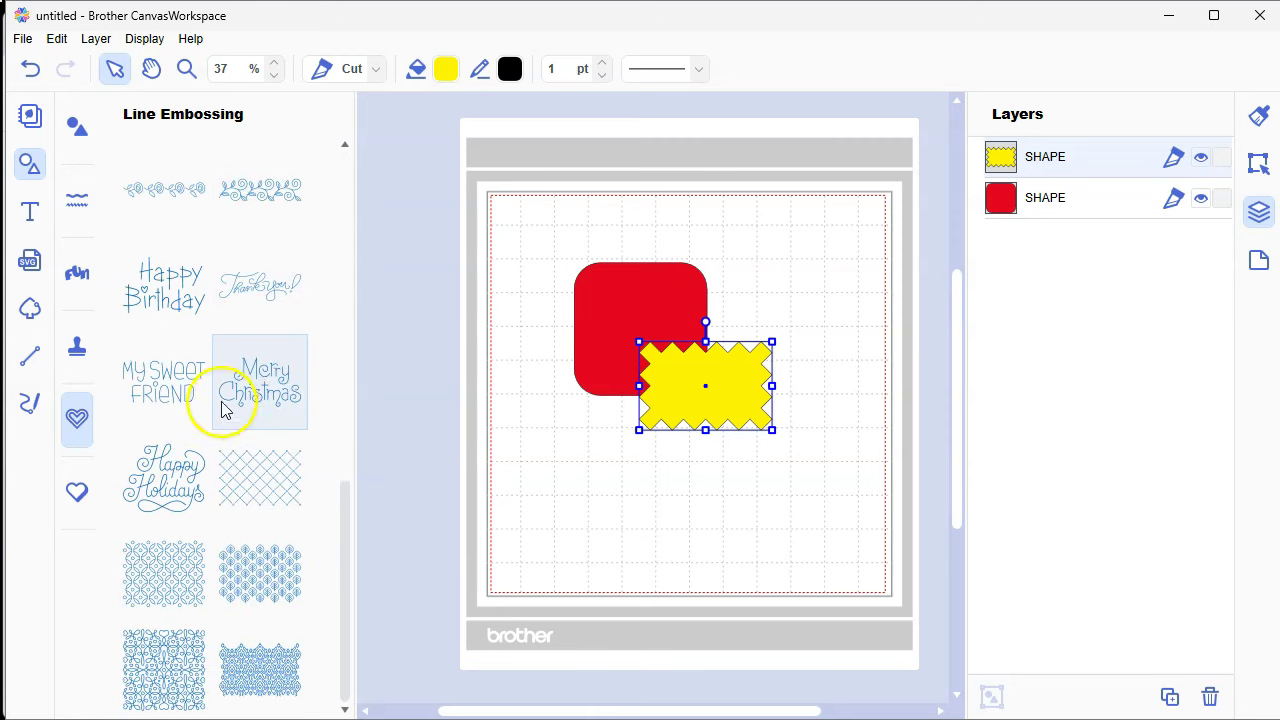
left_click(77, 491)
scroll(250, 388, "down", 2)
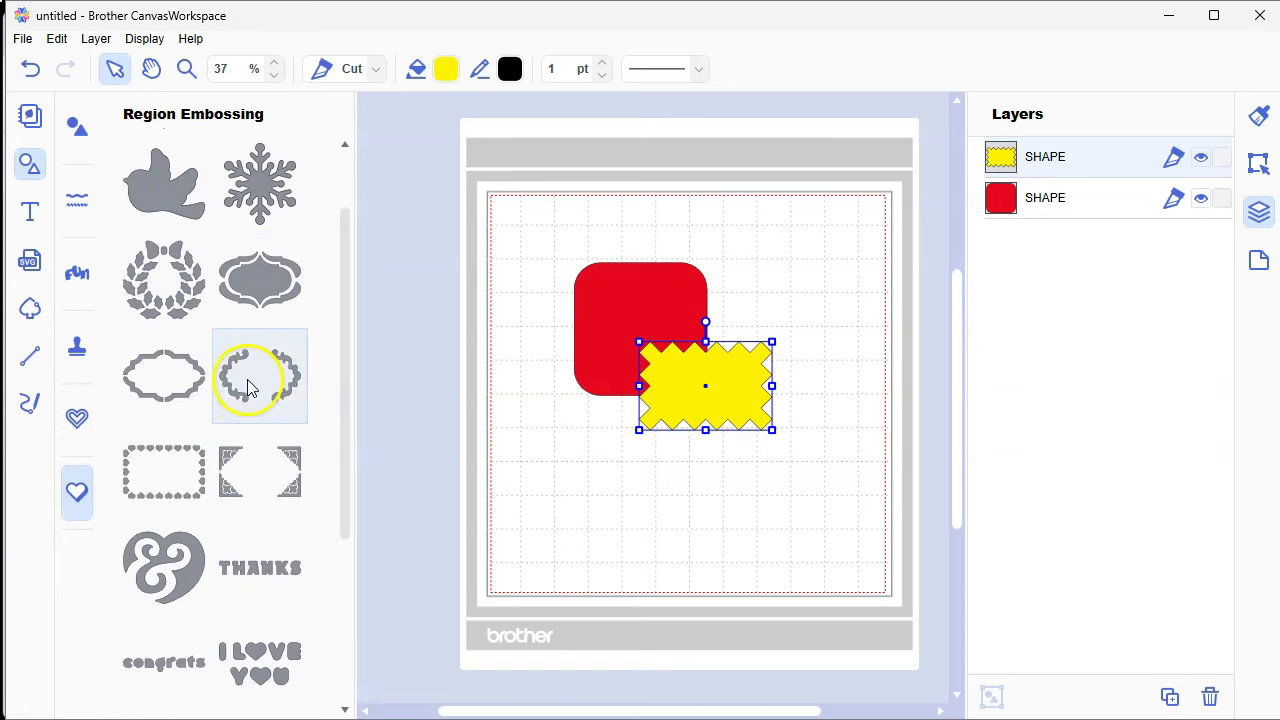
scroll(248, 388, "down", 3)
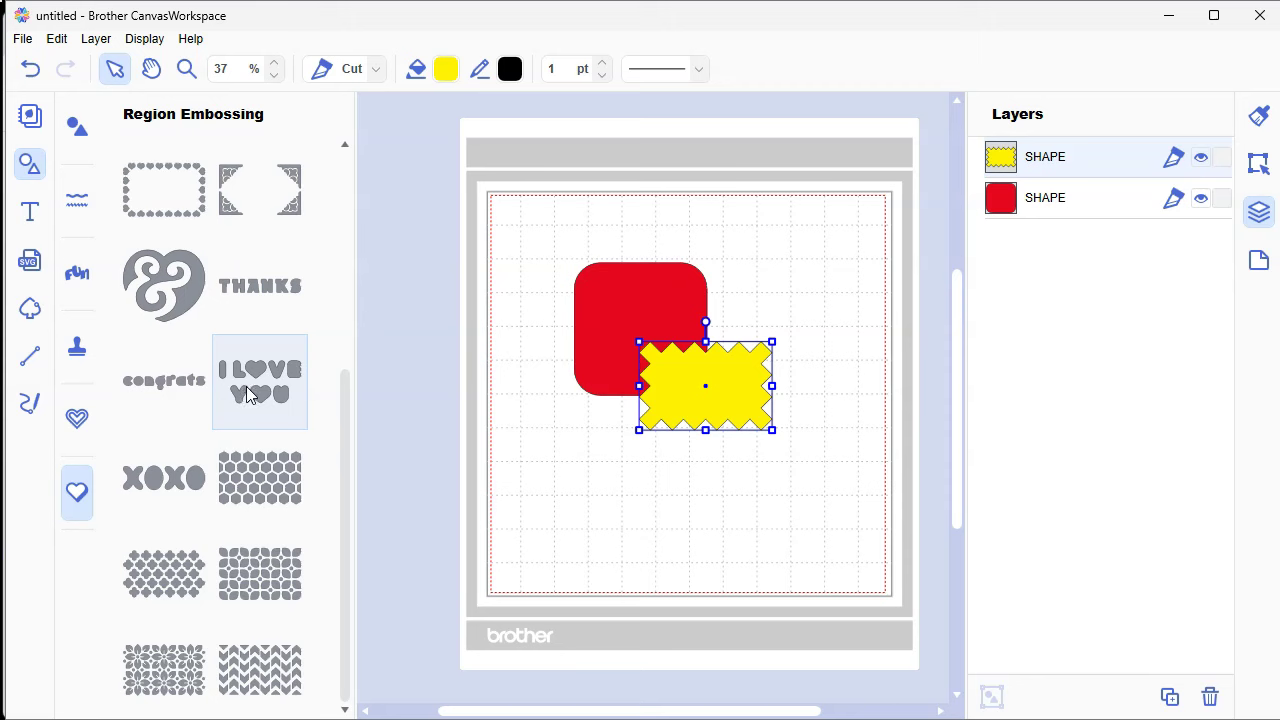
left_click(418, 548)
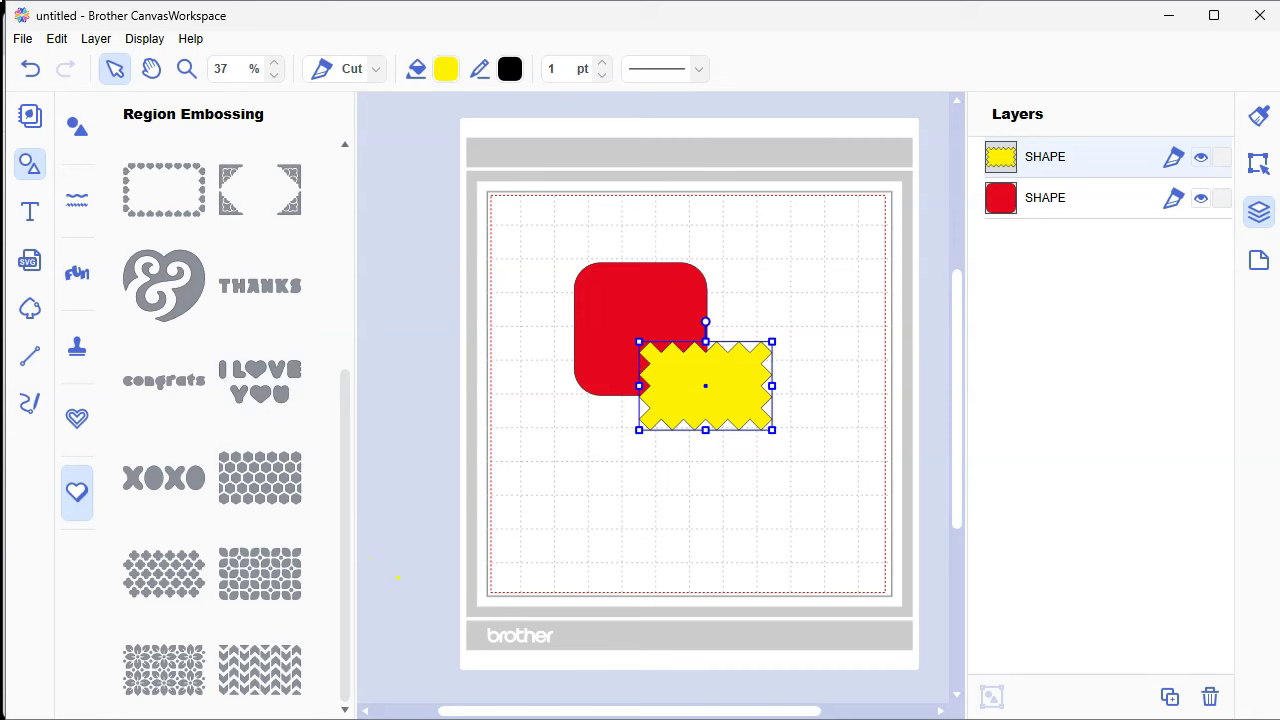
Step: Switch to CanvasWorkspace for Web in the browser, view the Account Settings page and return to the Canvas Project designs
key("alt+Tab")
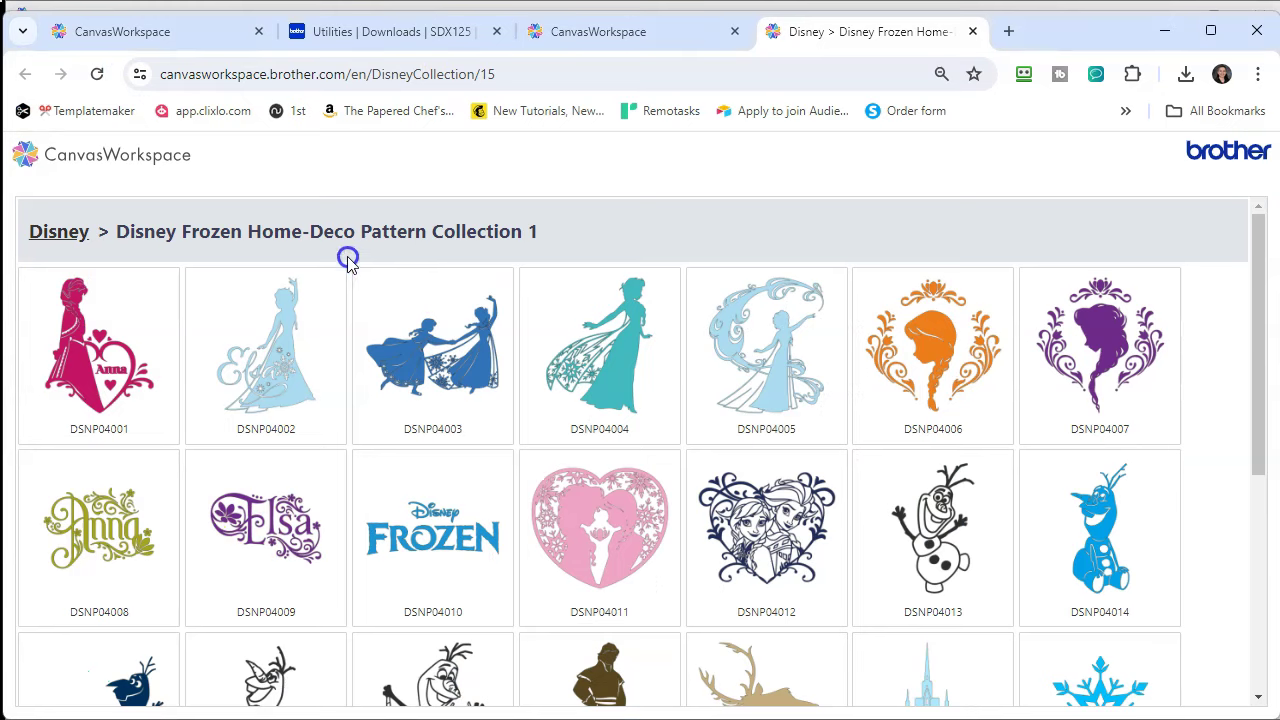
left_click(52, 176)
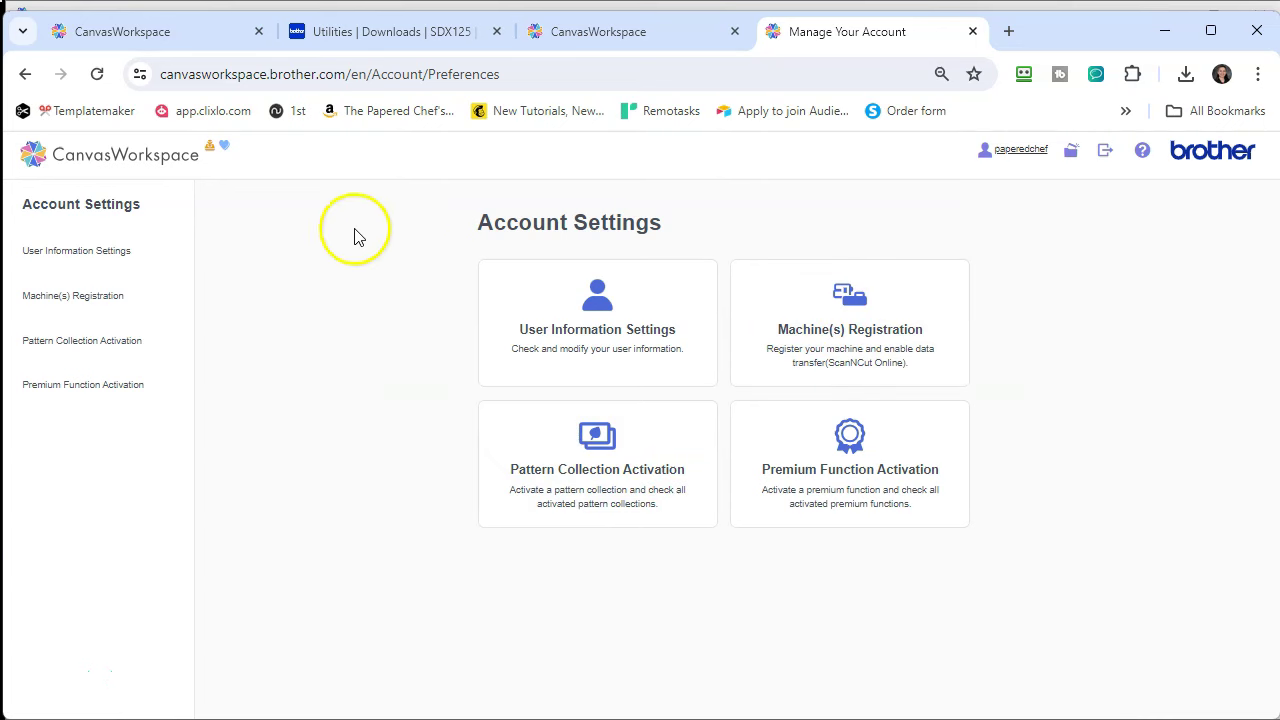
left_click(82, 175)
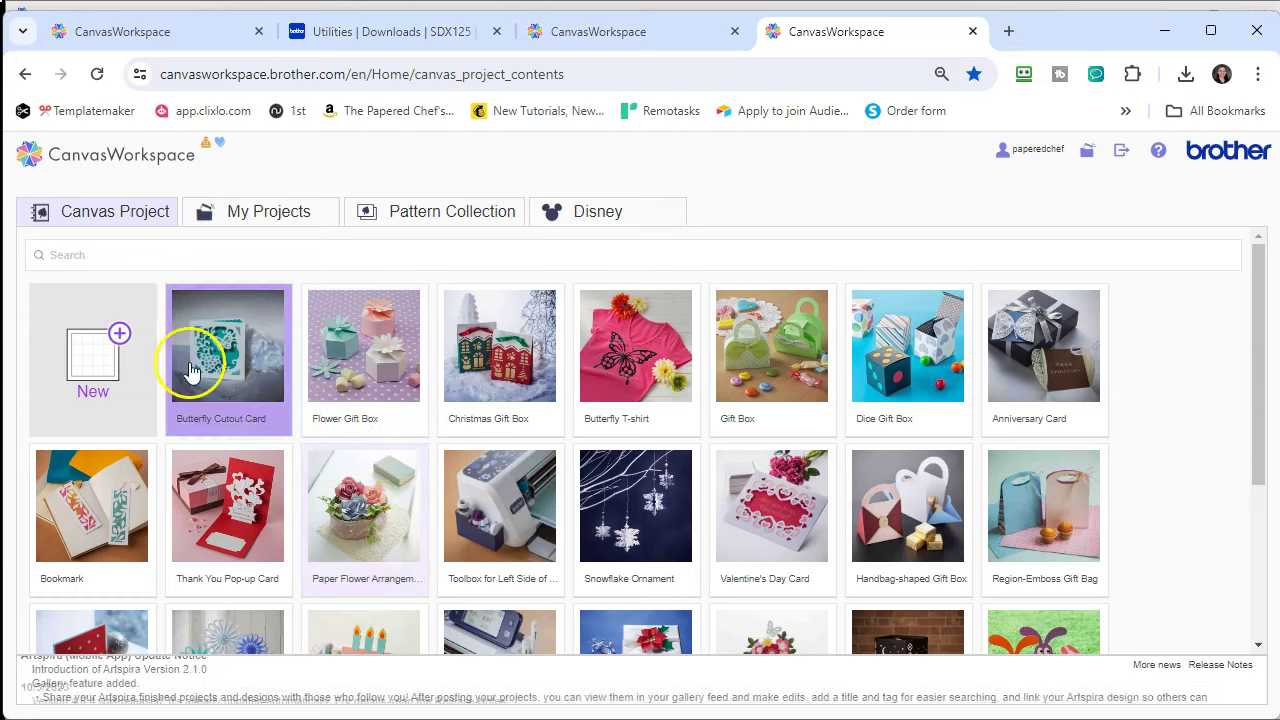
Step: Open project C000035 from My Projects for editing and move its butterfly pieces together slightly inward on the mat
left_click(250, 218)
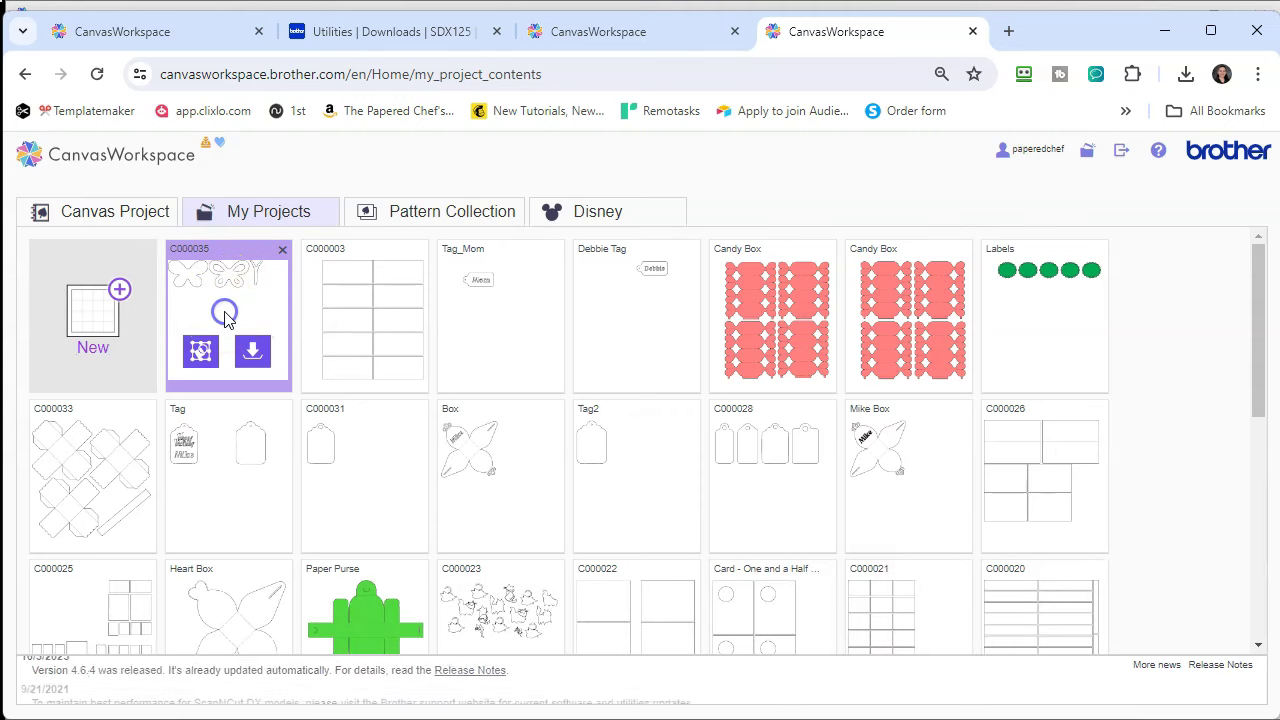
left_click(209, 369)
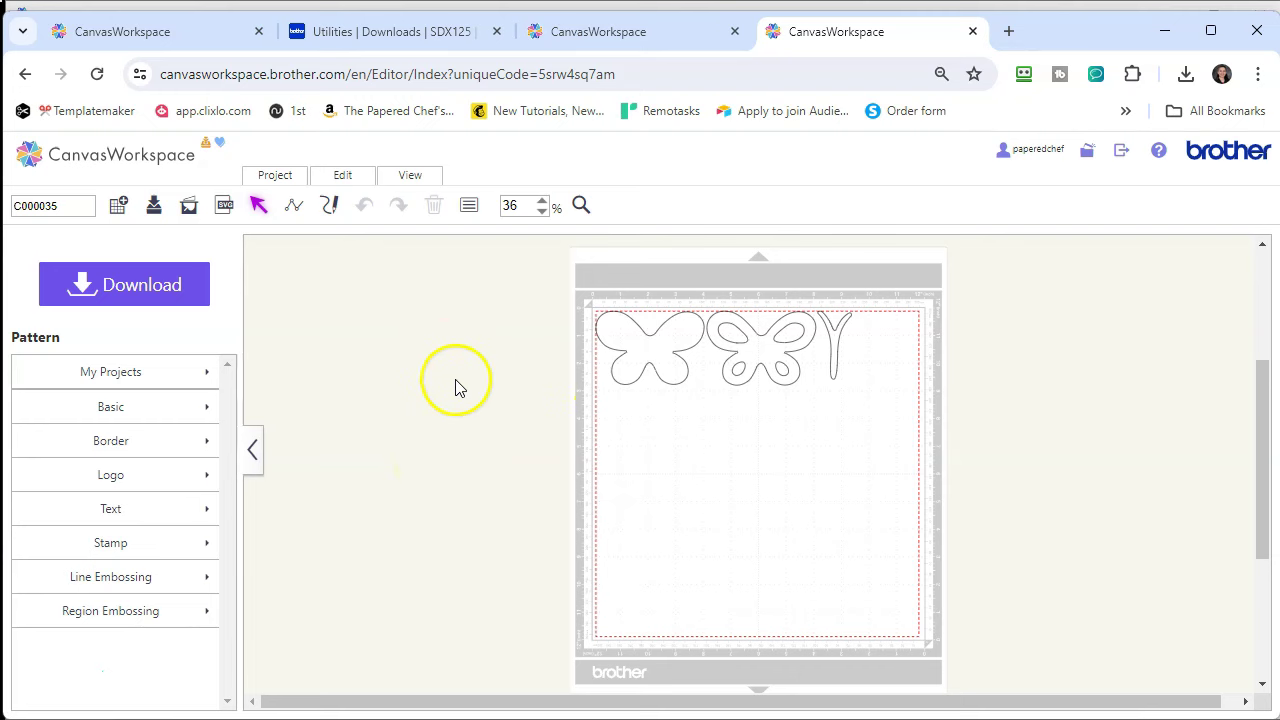
left_click_drag(526, 309, 904, 393)
left_click_drag(781, 359, 792, 398)
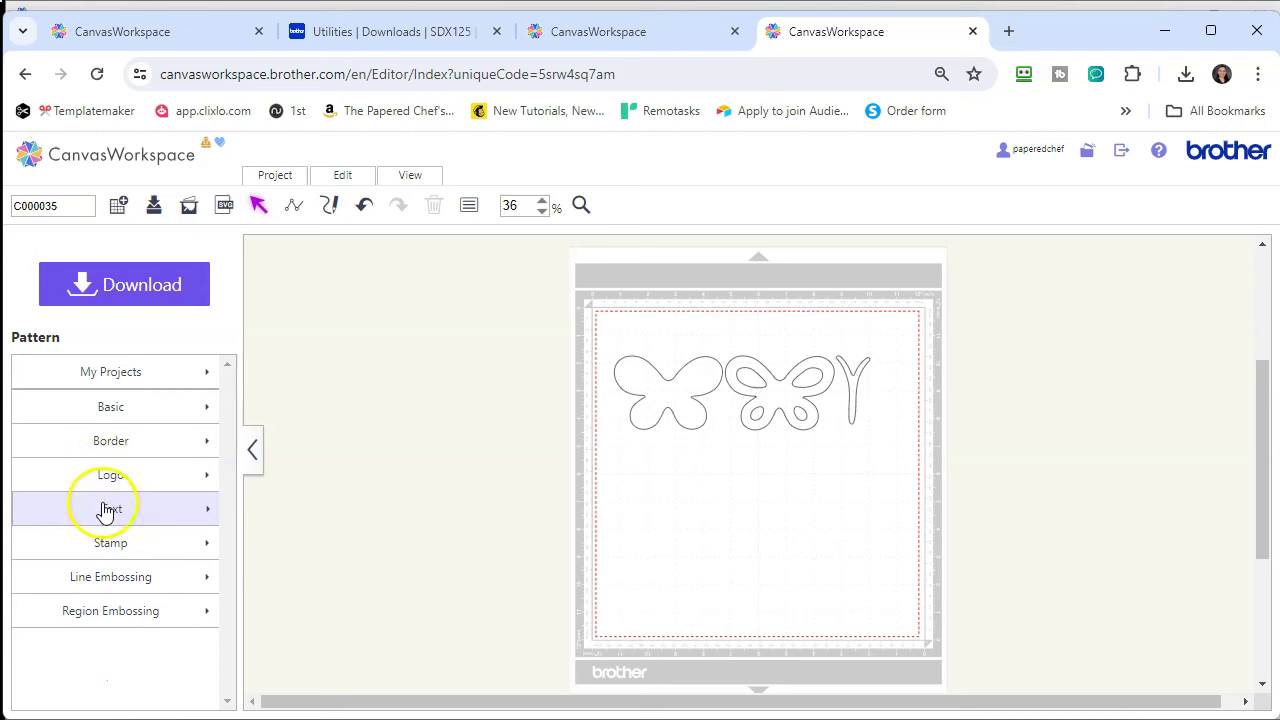
Step: Show the saved My Projects designs inside the editor and return to the Canvas Project page without saving the changes
left_click(104, 385)
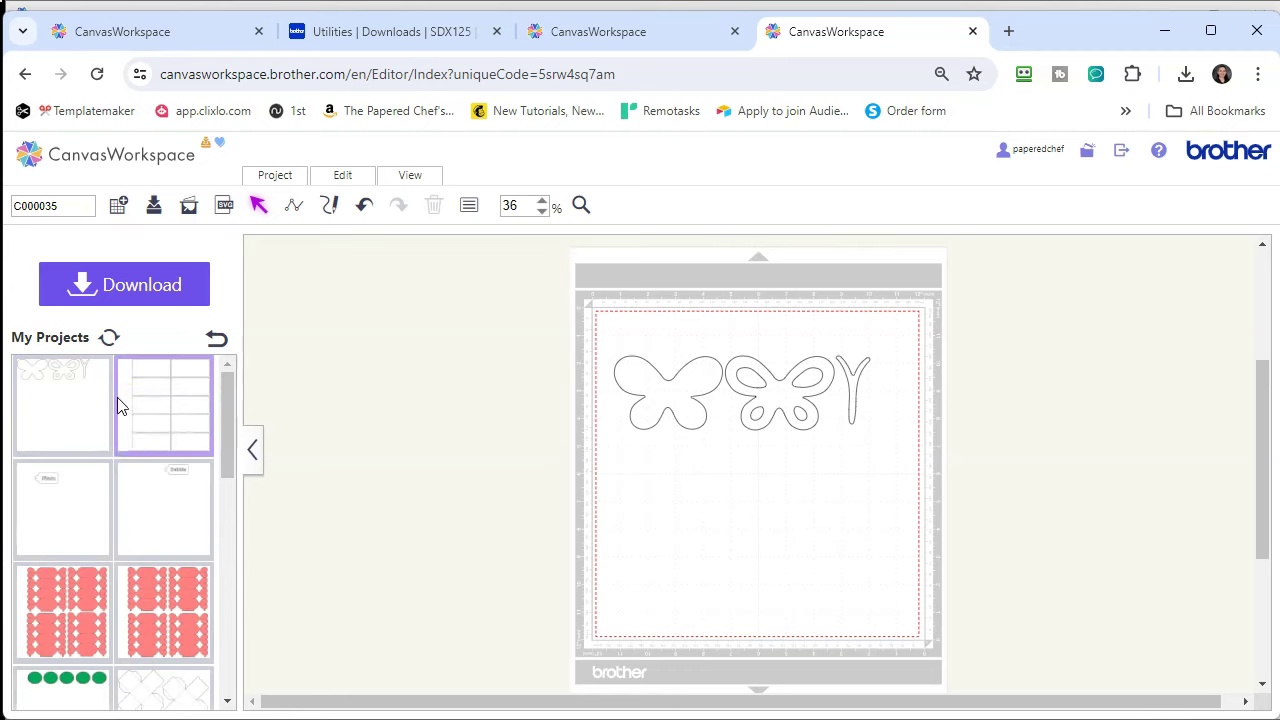
left_click(171, 439)
left_click(88, 165)
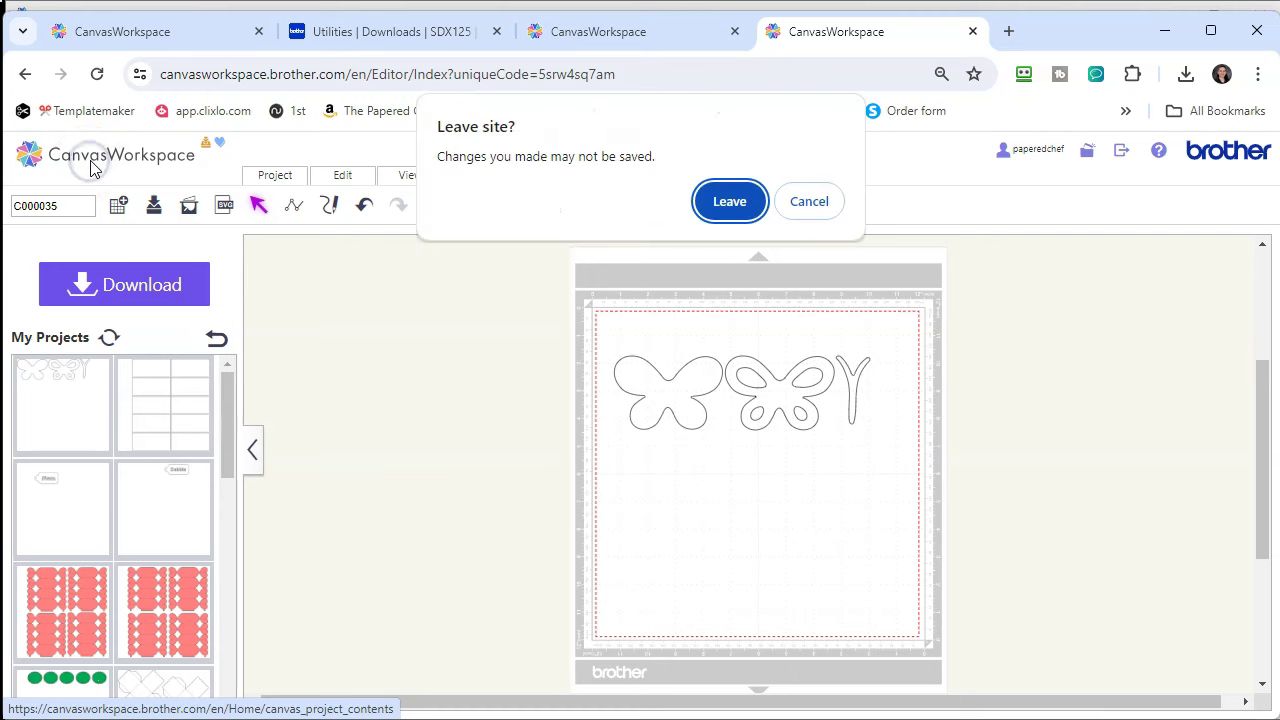
left_click(733, 218)
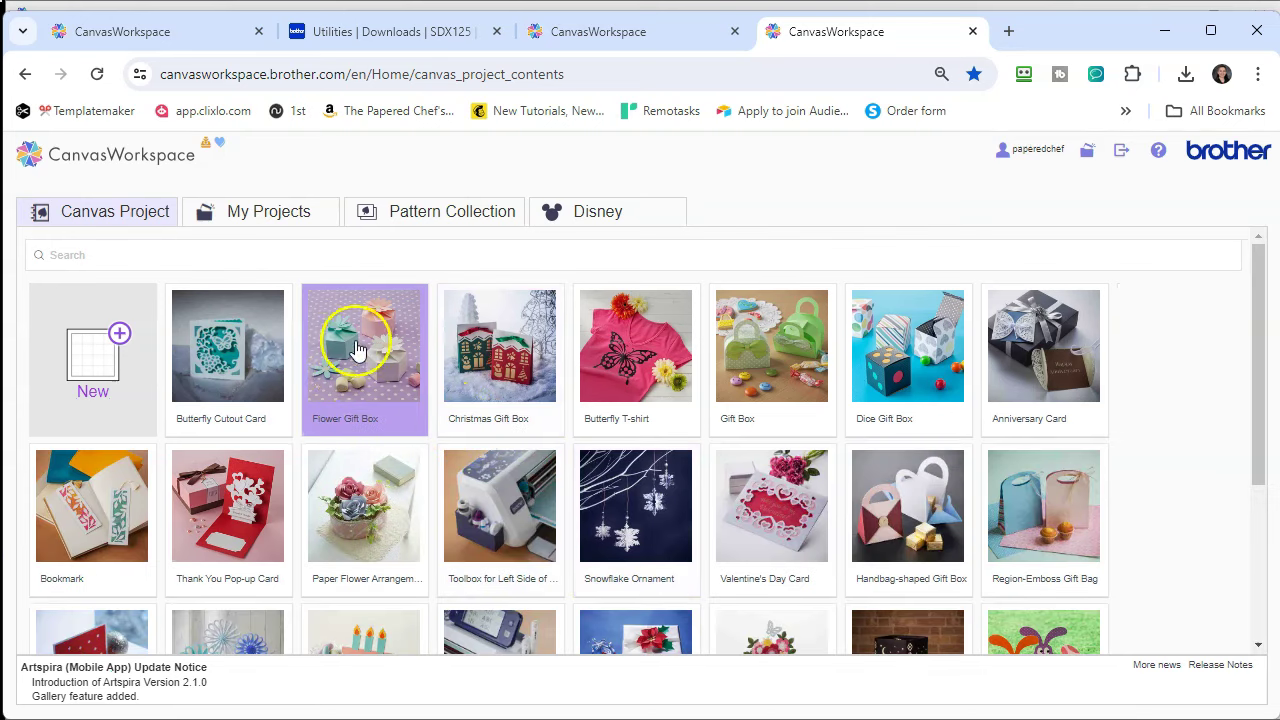
Step: Show the Disney collections and the Pattern Collection page in the web version
left_click(603, 222)
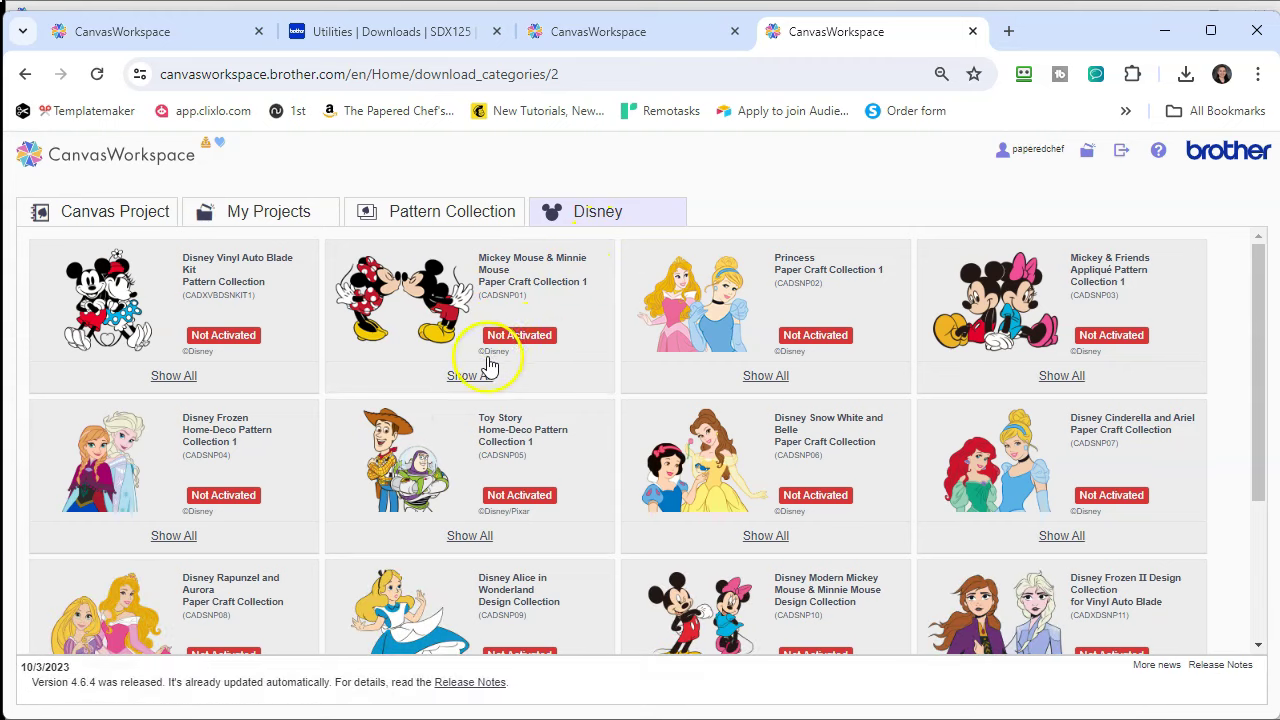
left_click(430, 222)
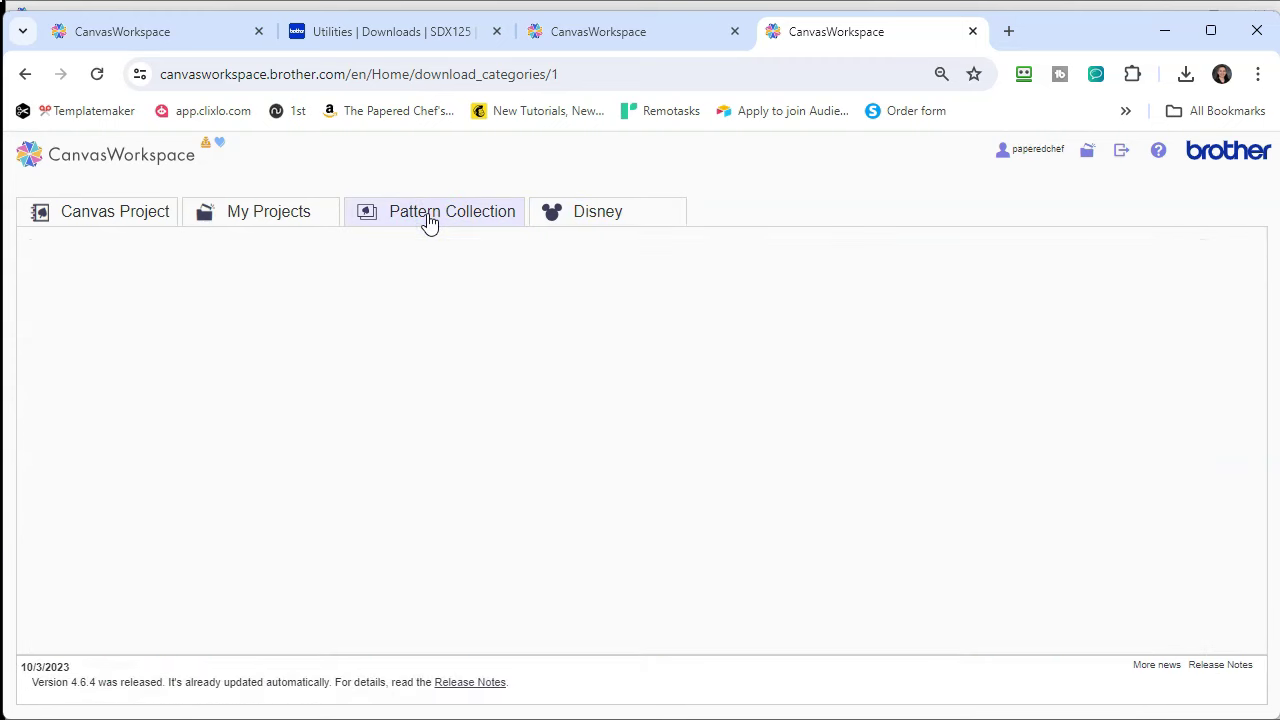
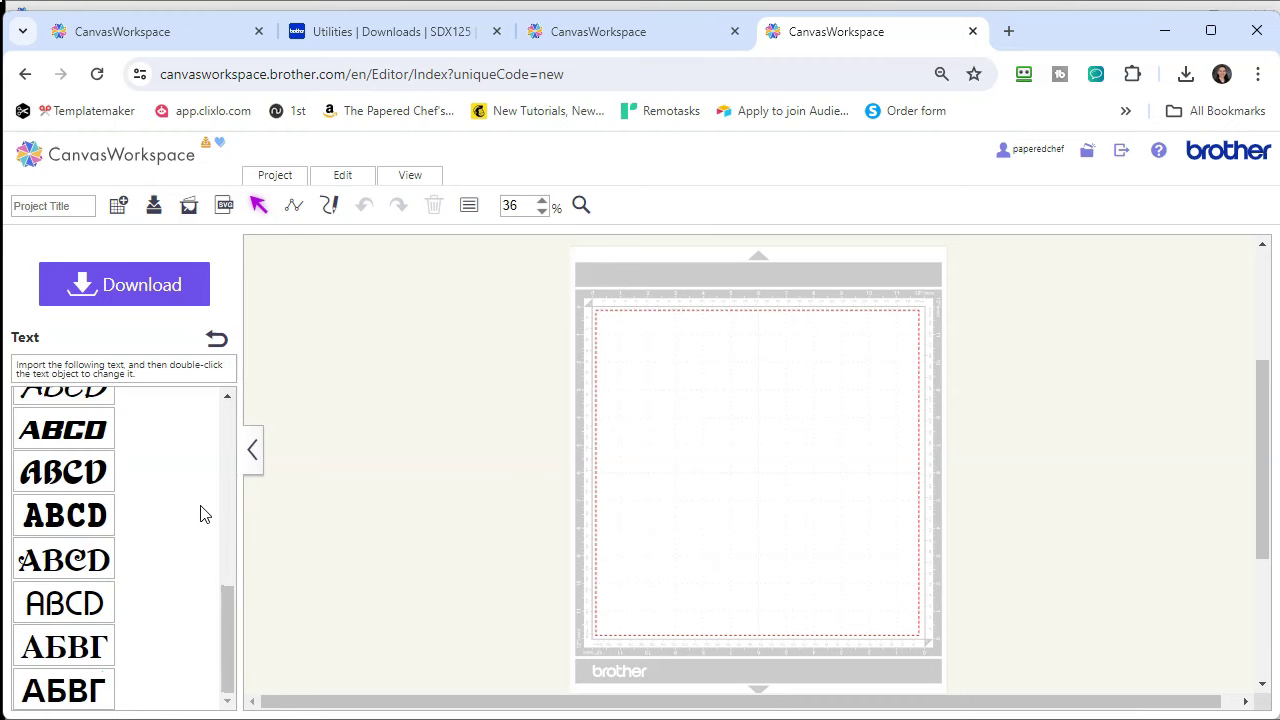
Step: Look through the built-in text fonts in the new web project and place sample text in the wide, heavy italic font
scroll(200, 514, "up", 5)
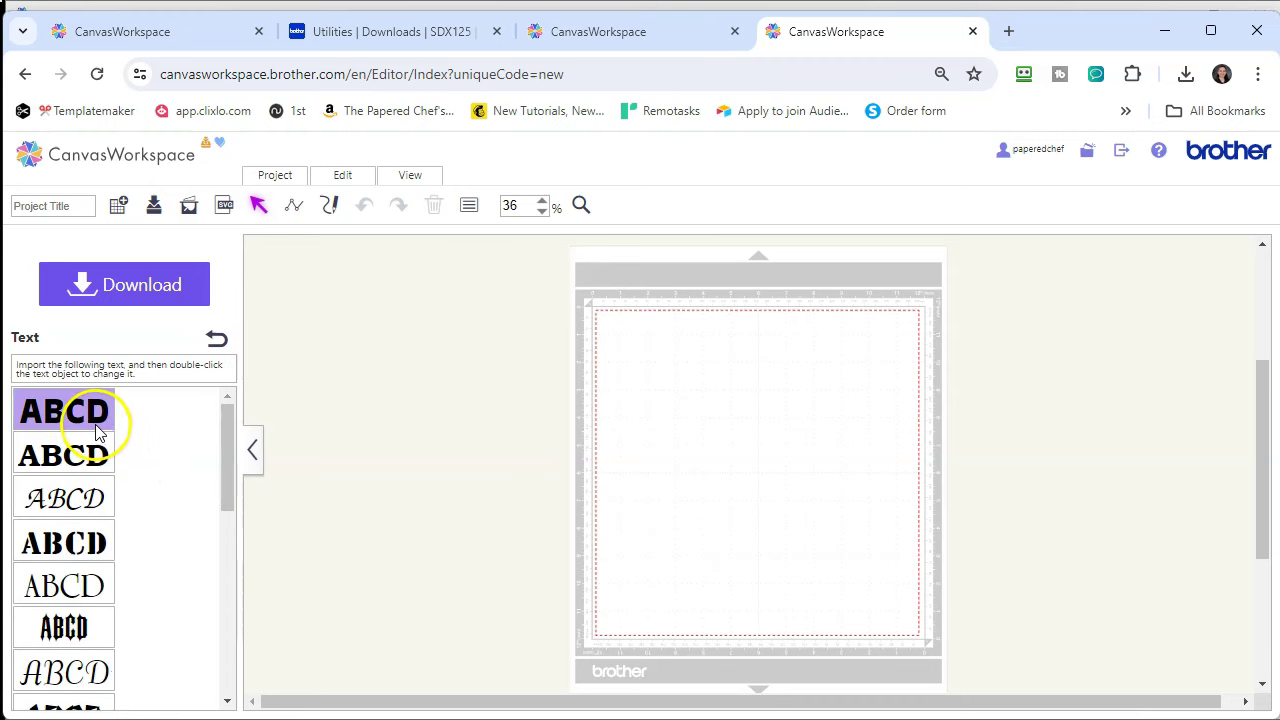
scroll(89, 453, "down", 2)
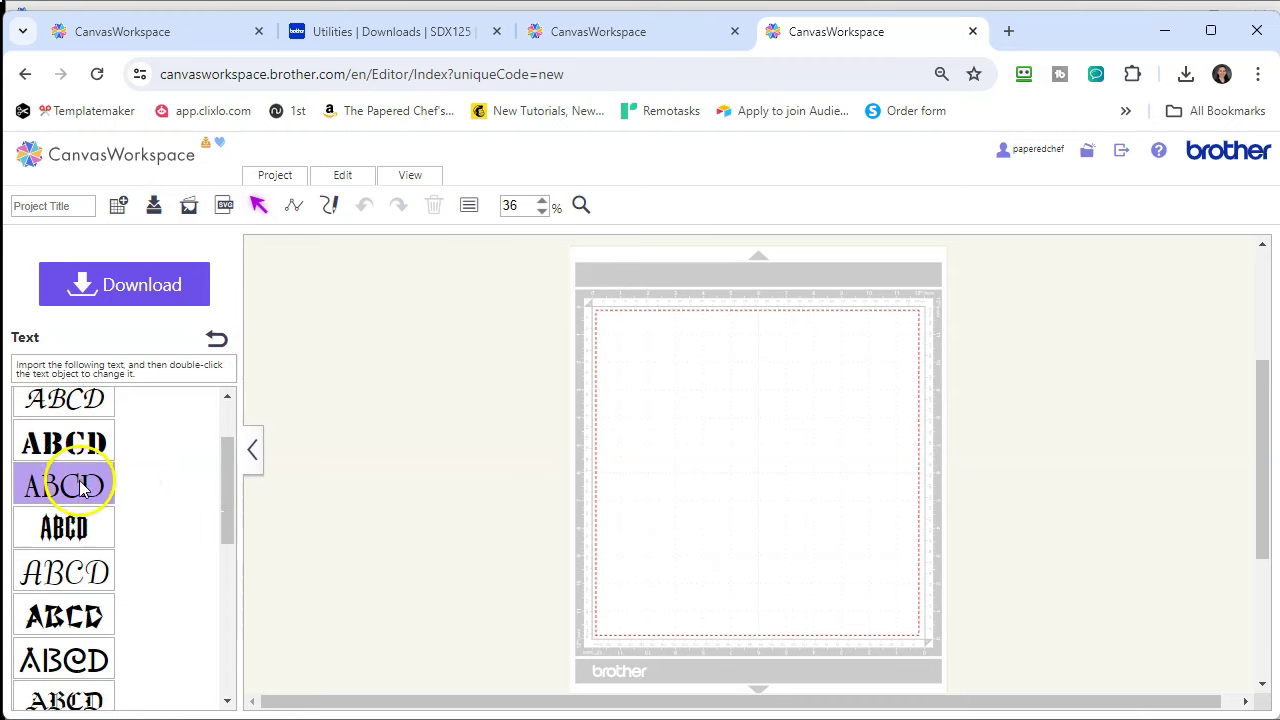
scroll(106, 560, "down", 5)
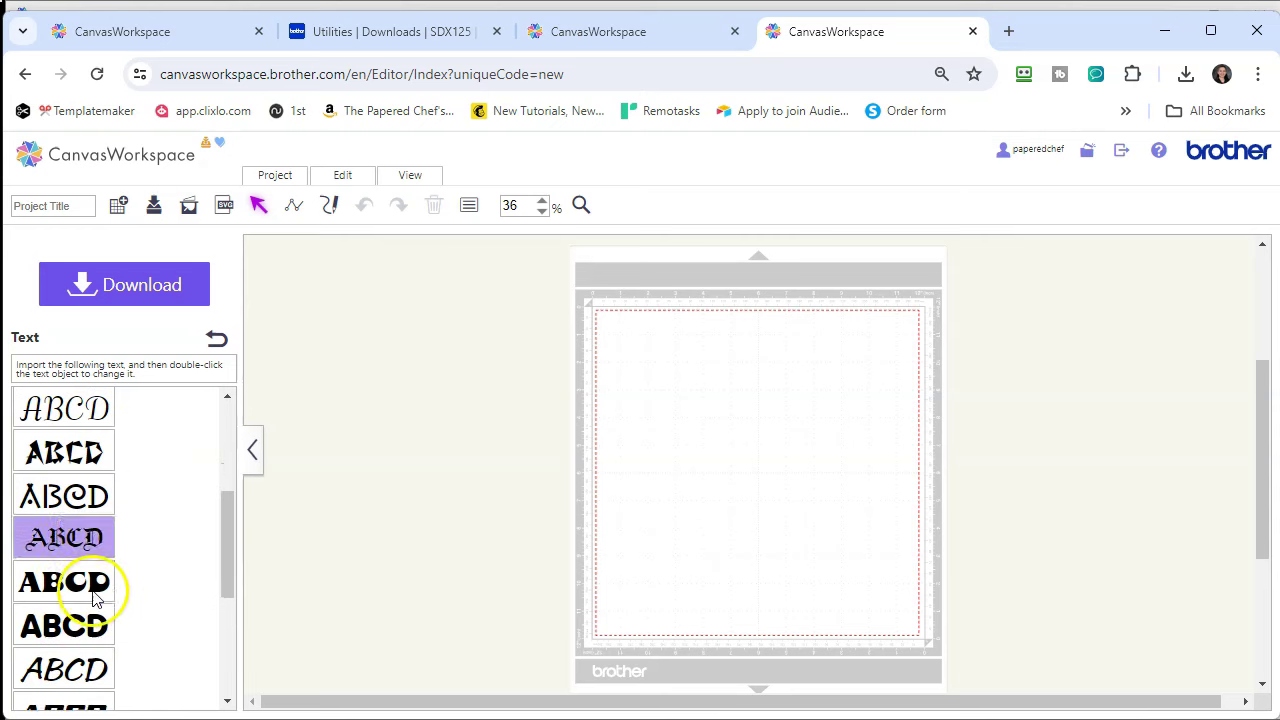
scroll(90, 590, "down", 5)
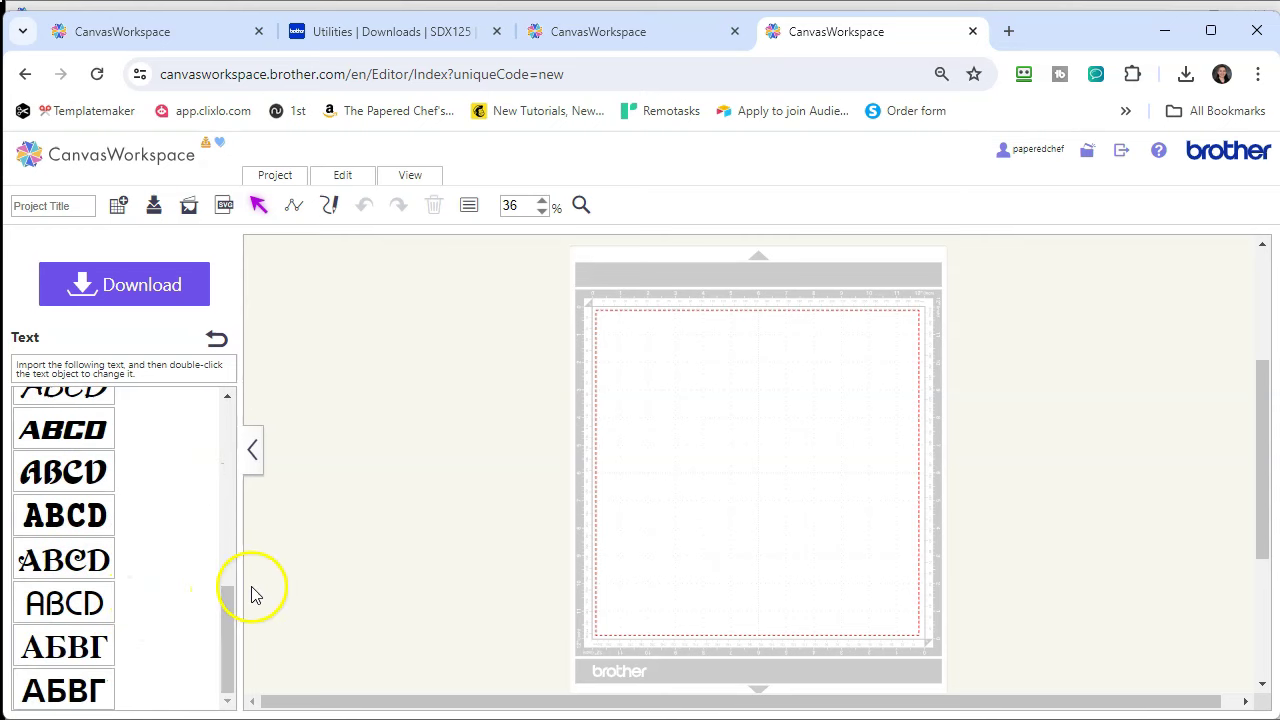
scroll(250, 580, "up", 3)
scroll(577, 491, "down", 3)
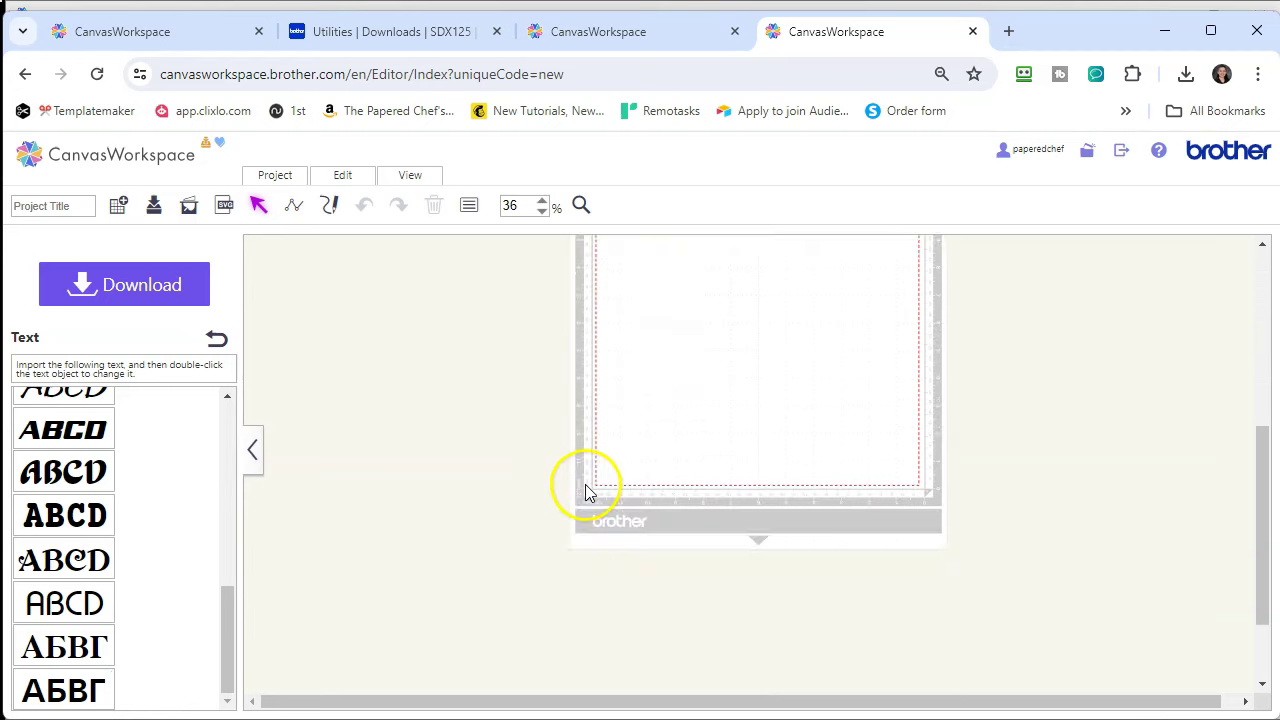
scroll(586, 491, "up", 1)
scroll(420, 465, "up", 1)
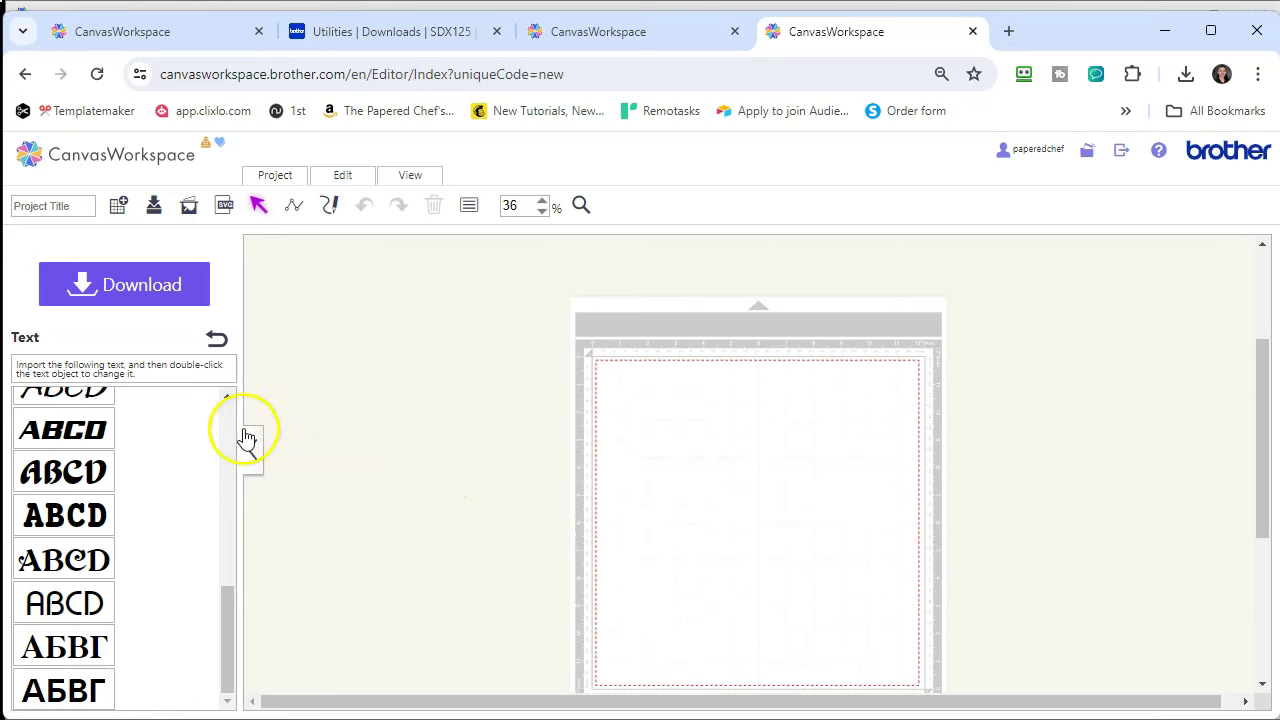
left_click(63, 429)
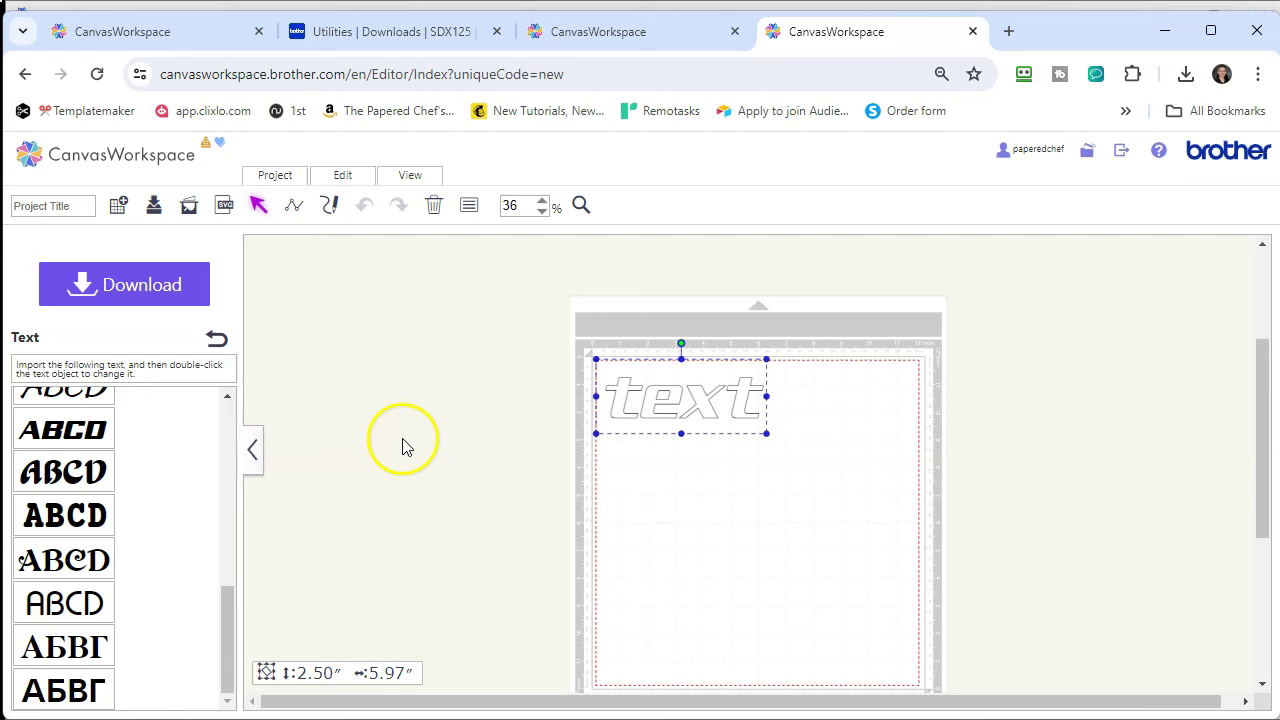
Step: Switch to the desktop CanvasWorkspace and show its Canvas Project and Pattern Collection libraries
mouse_move(472, 717)
left_click(466, 680)
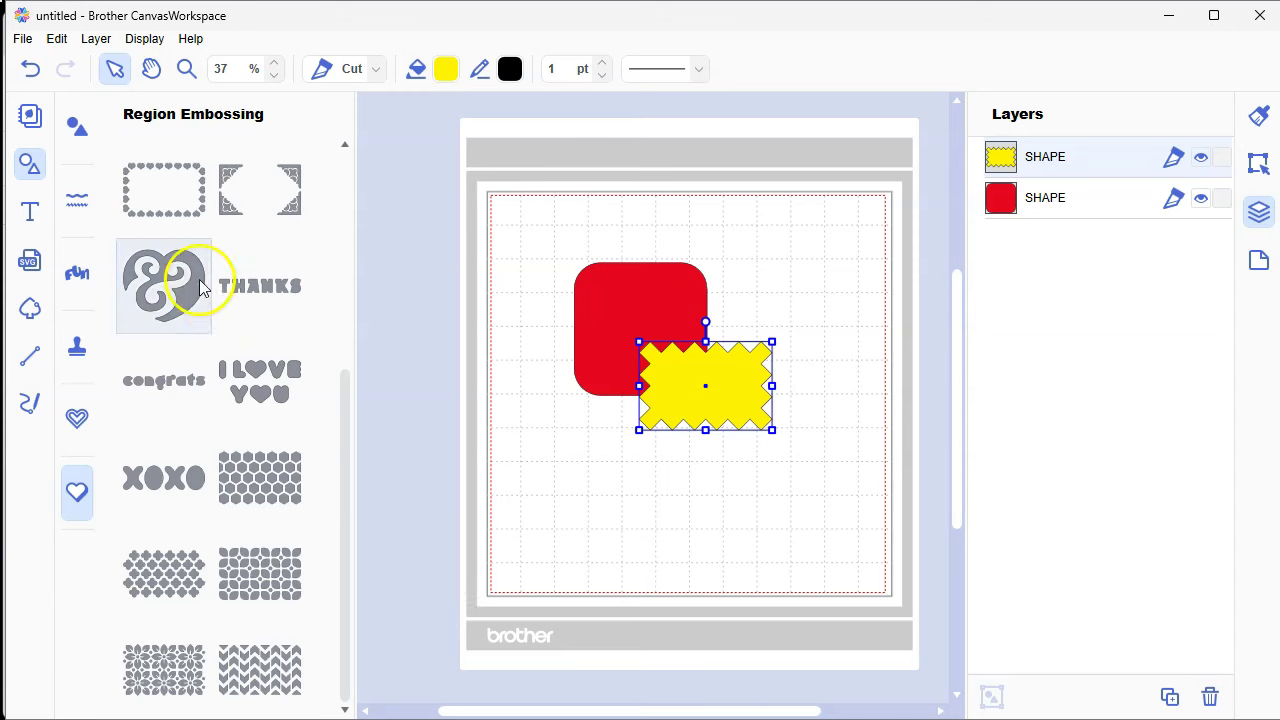
left_click(31, 120)
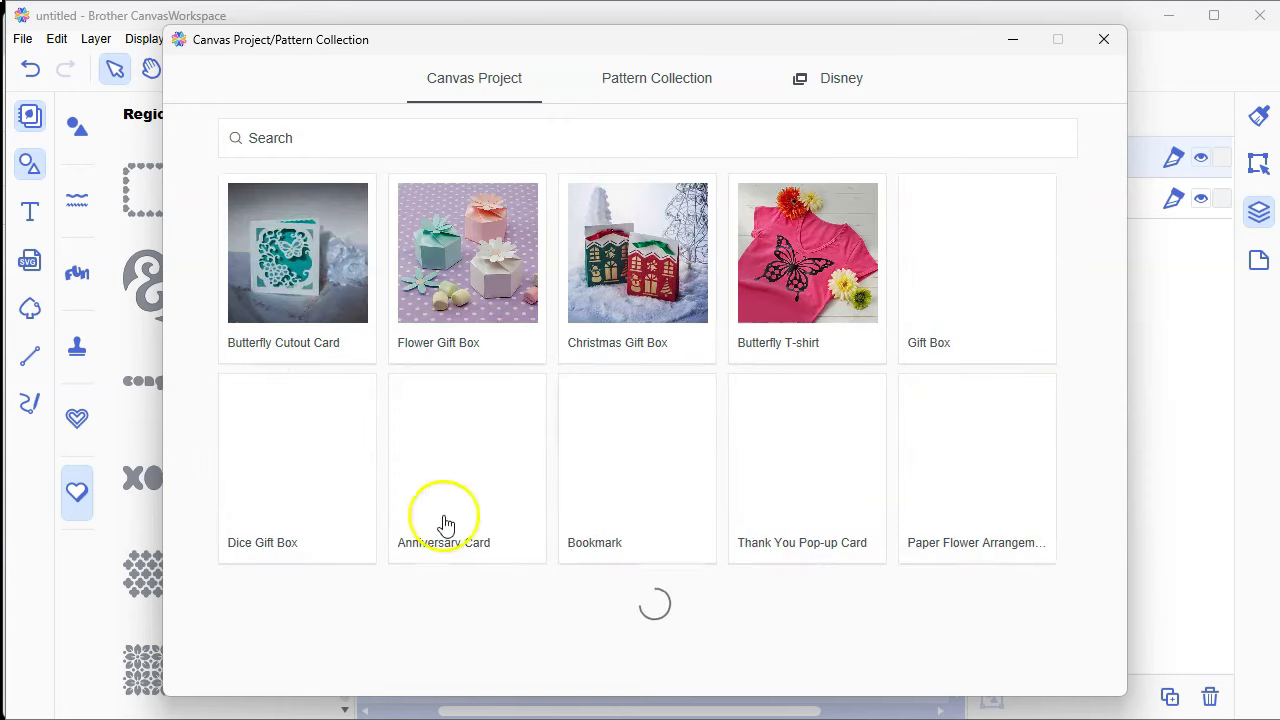
left_click(651, 82)
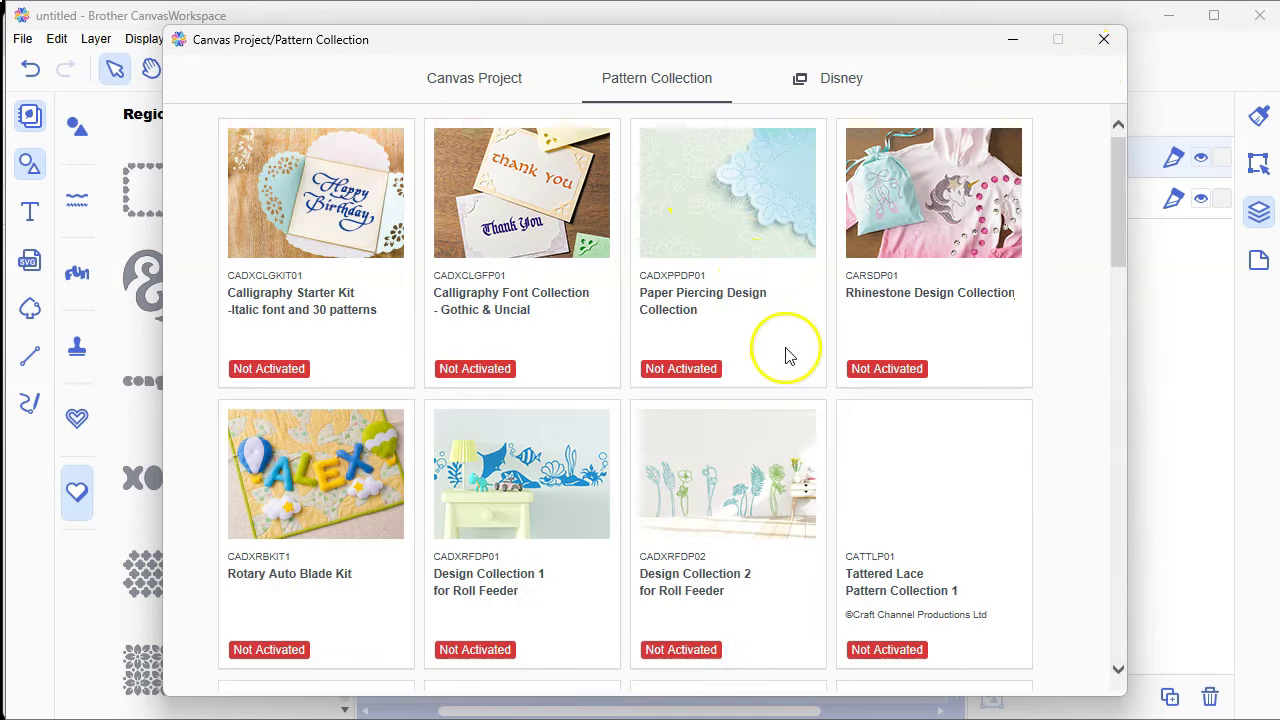
Step: Look through the Pattern Collection down to the SVG Cutting Files sets, return to the Canvas Project designs and close the library
scroll(786, 350, "down", 1)
scroll(803, 455, "down", 4)
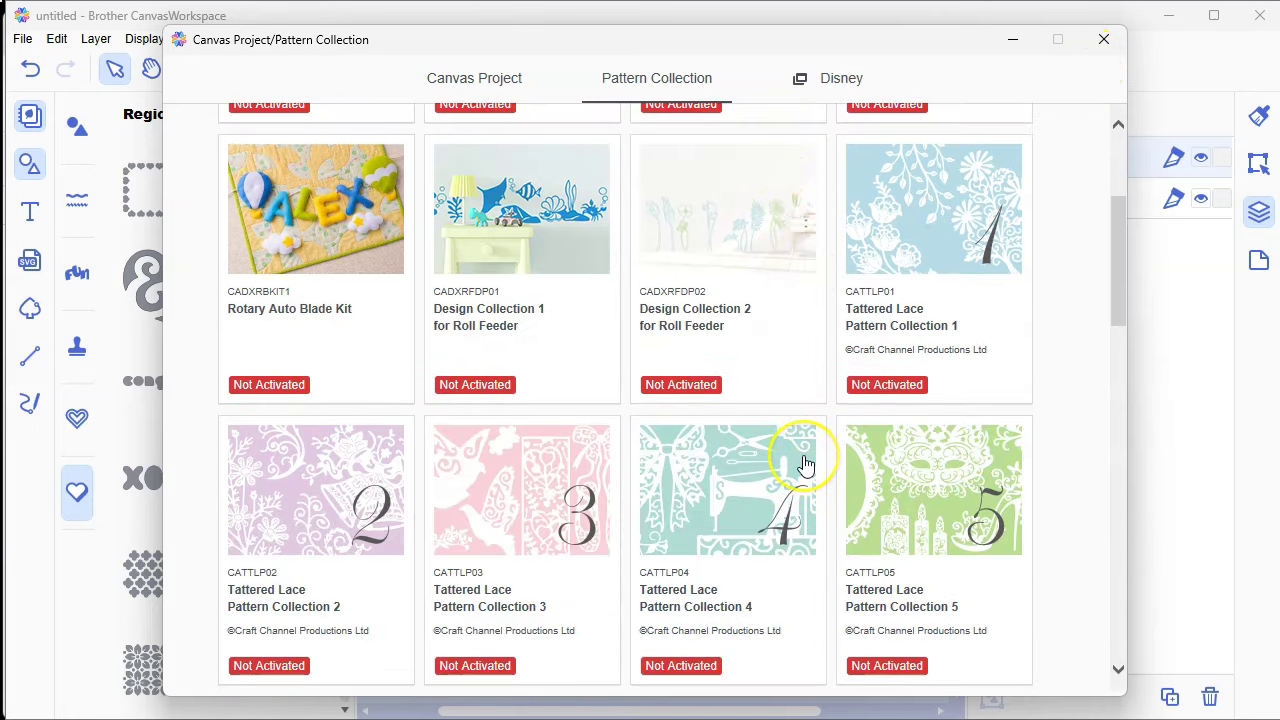
scroll(806, 465, "down", 8)
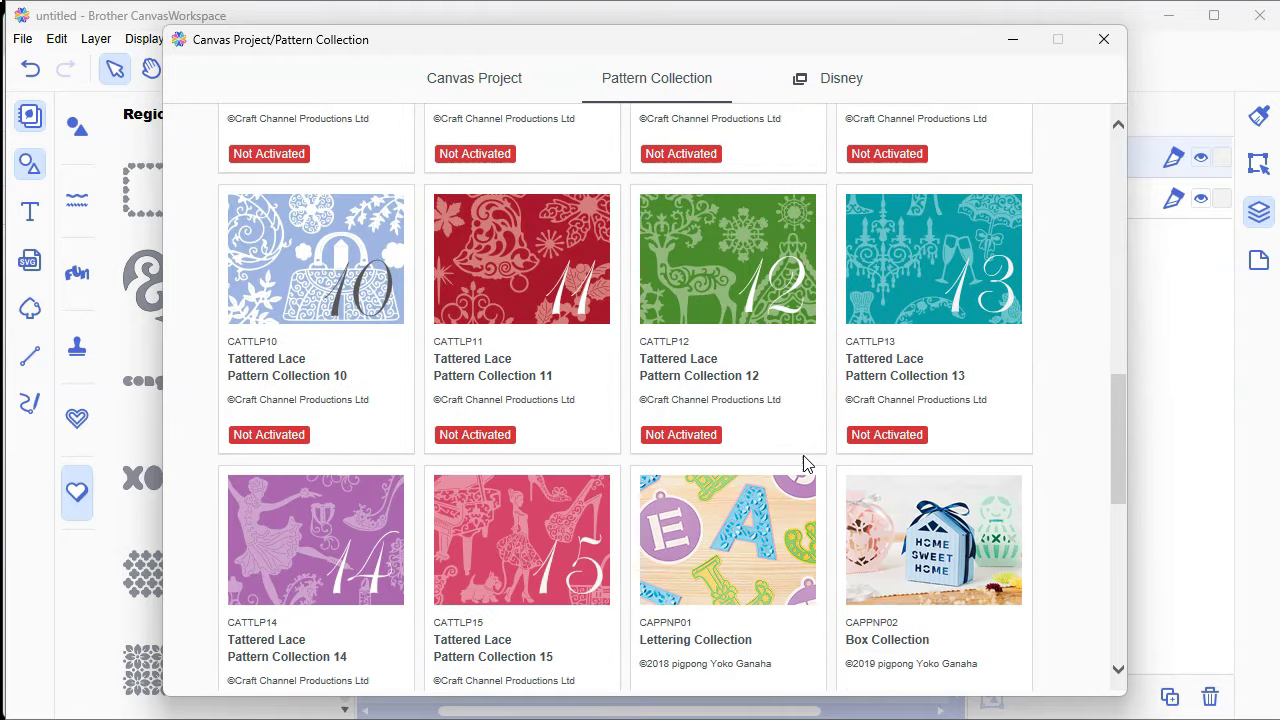
scroll(806, 465, "down", 6)
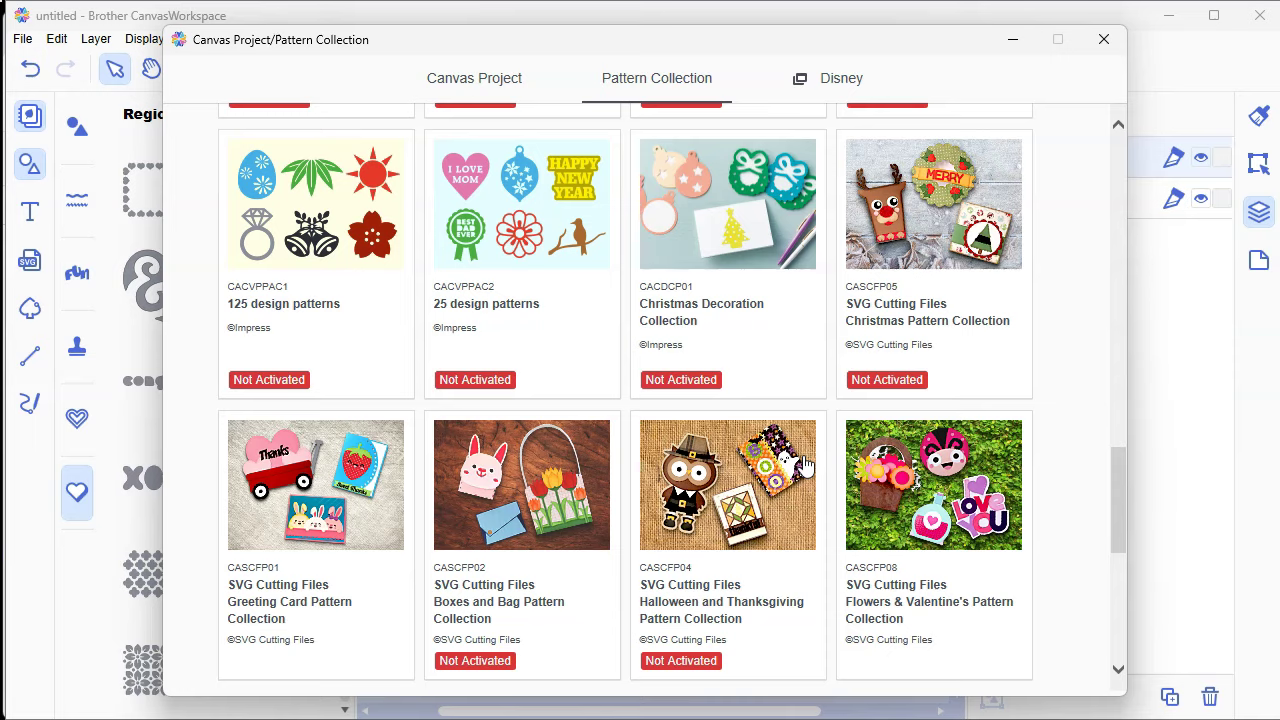
scroll(806, 465, "down", 1)
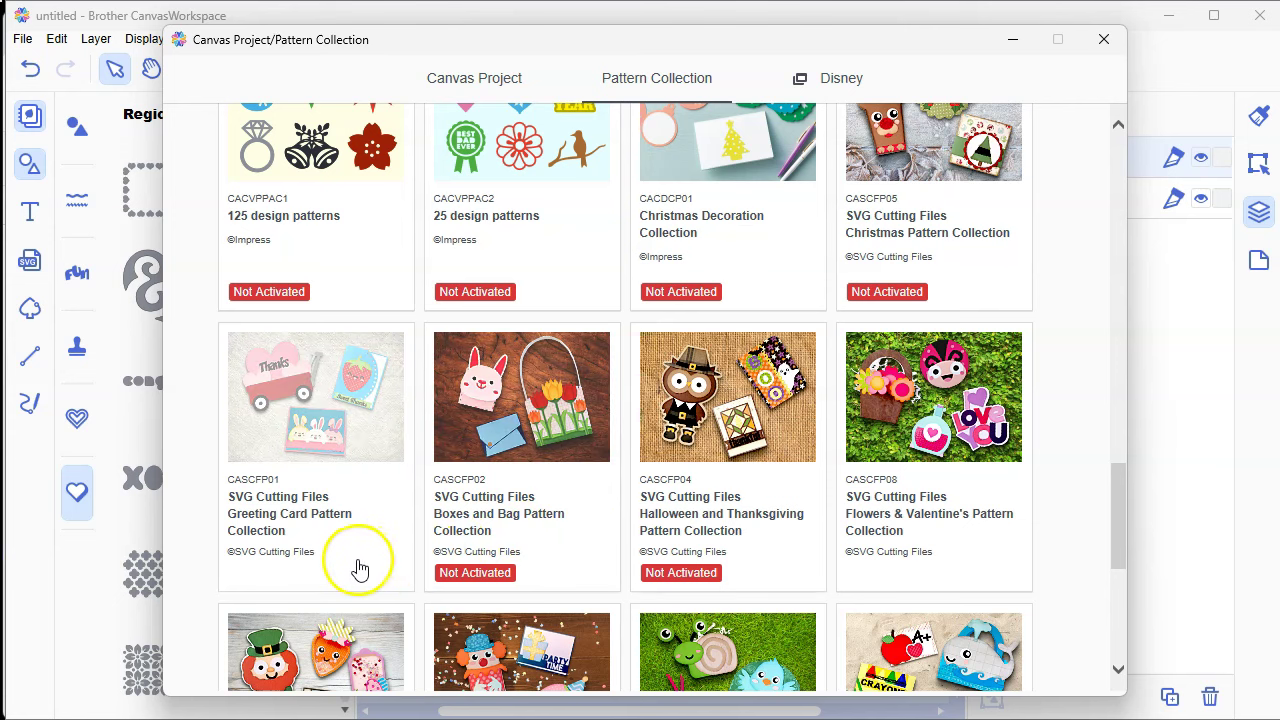
scroll(364, 540, "down", 1)
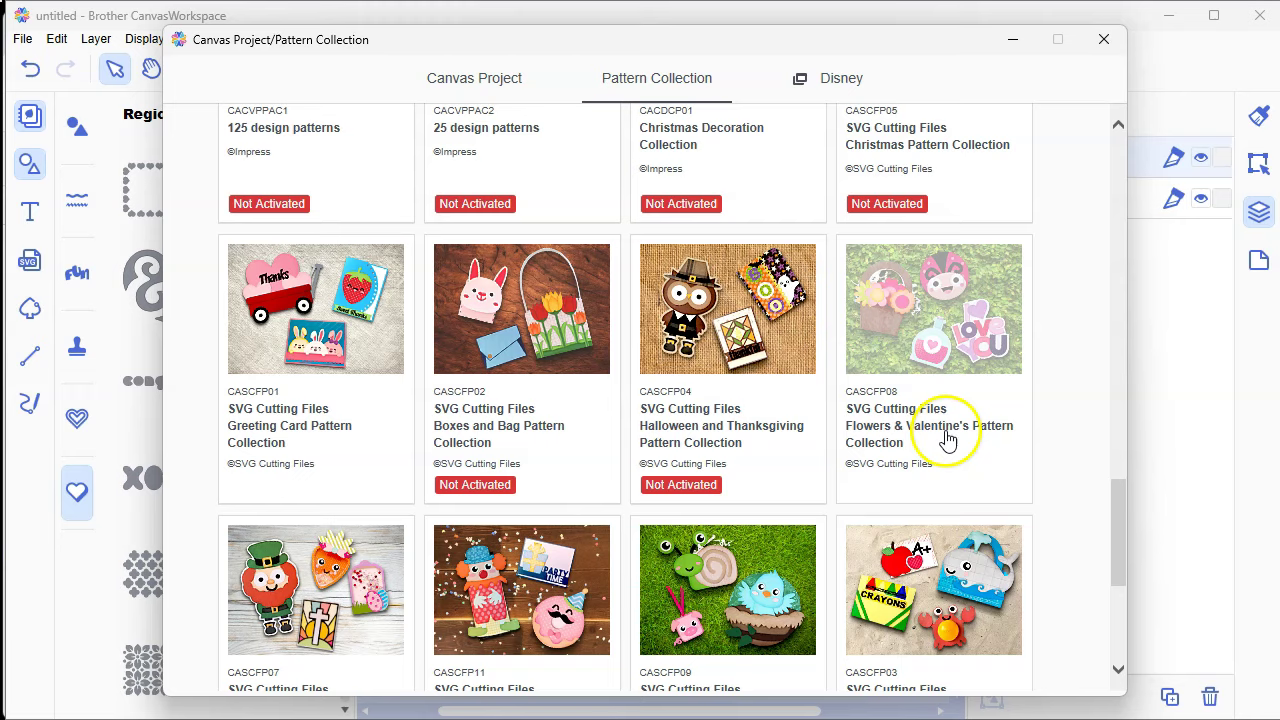
scroll(951, 437, "up", 20)
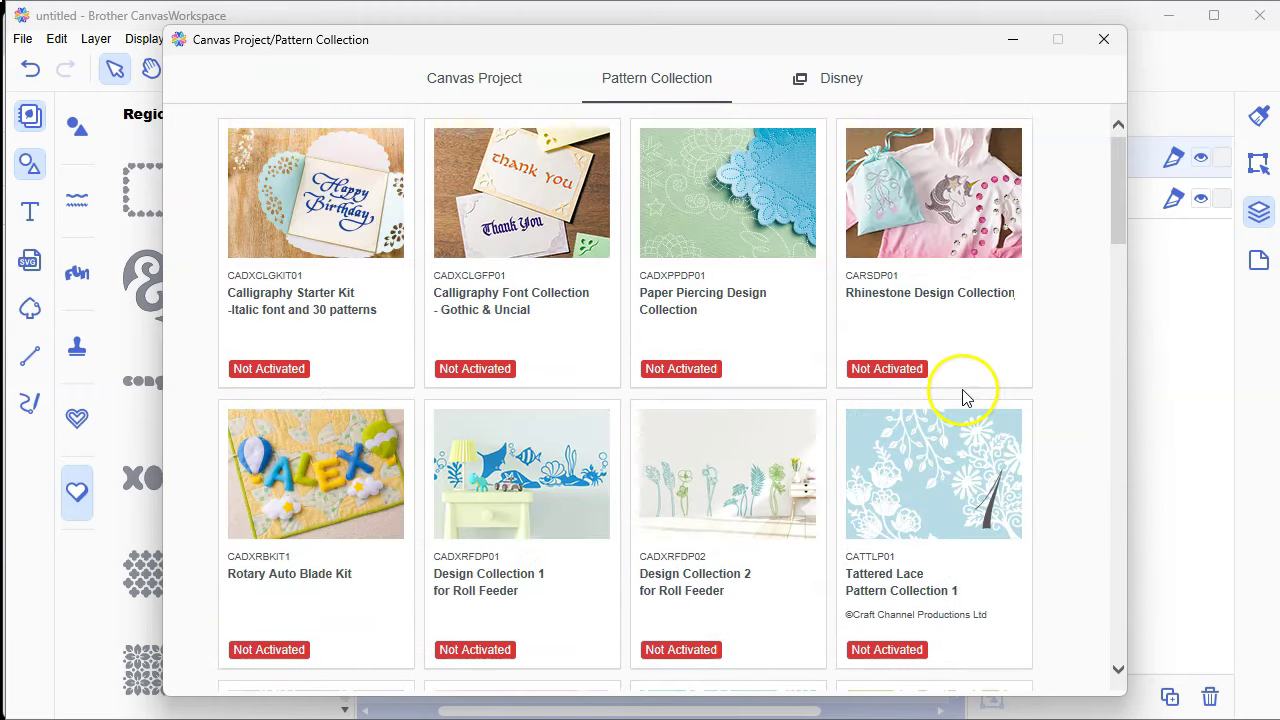
left_click(467, 82)
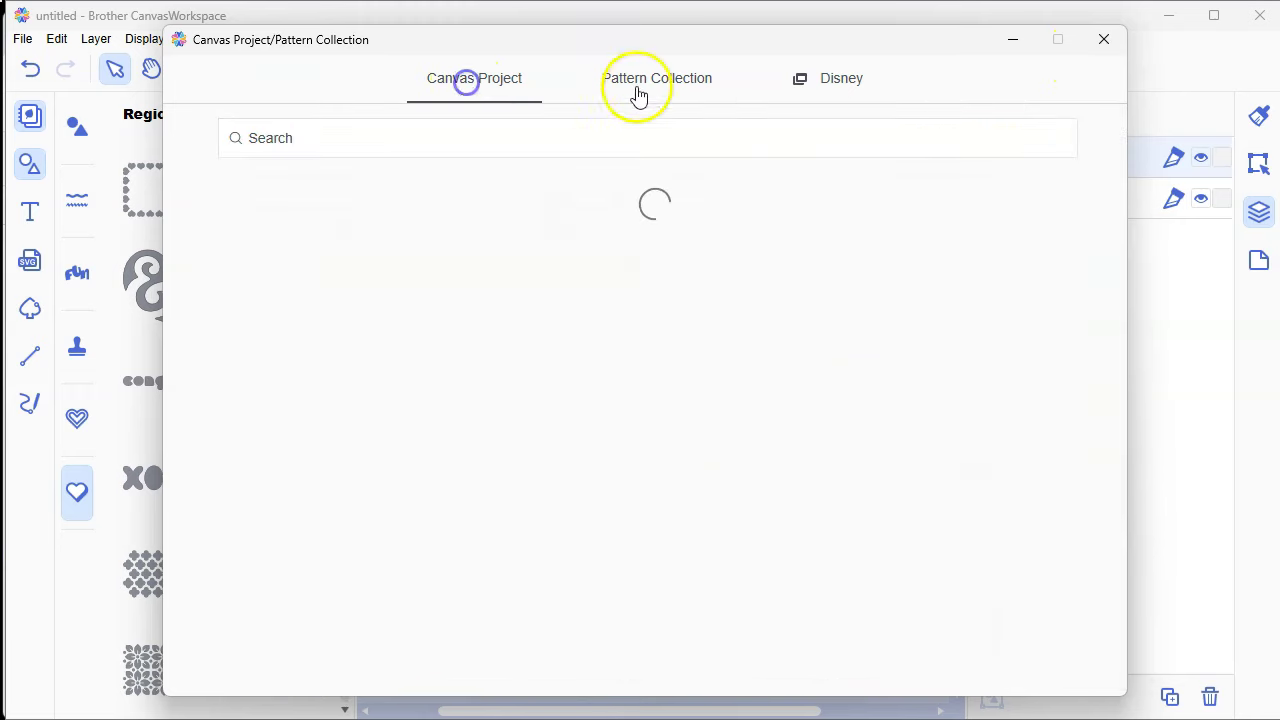
left_click(1103, 40)
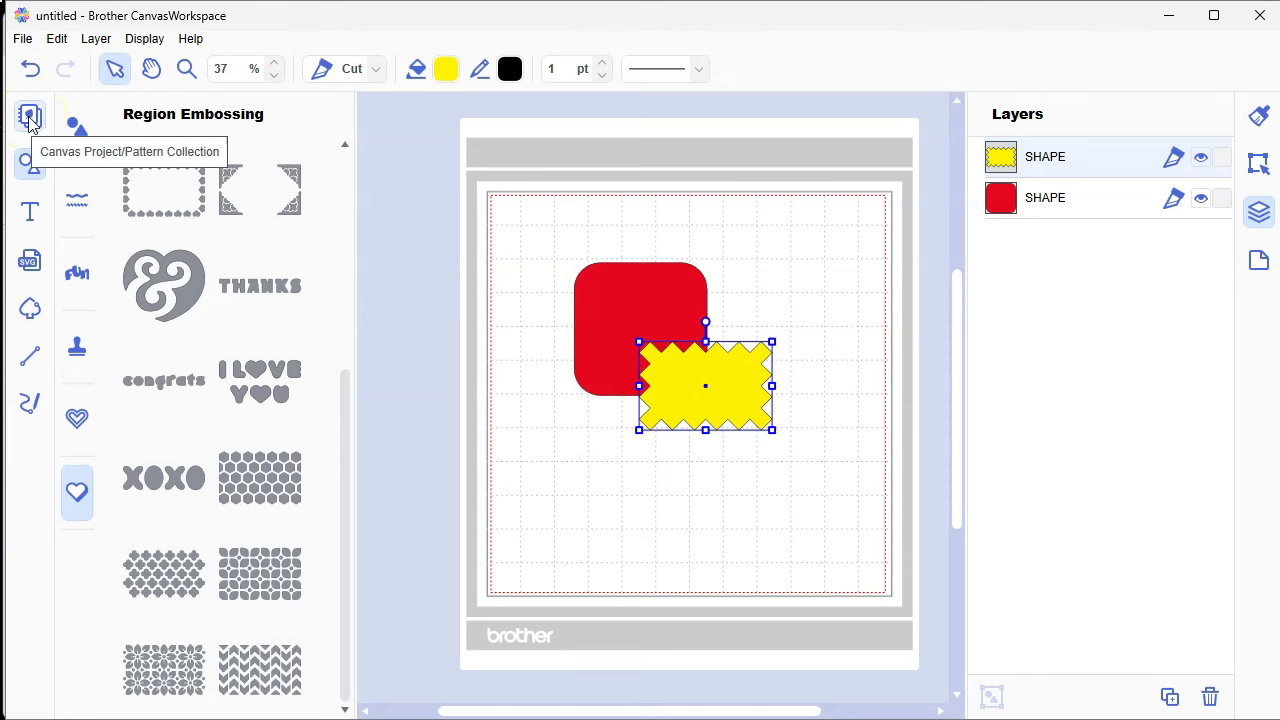
Step: Add a first name as text in Antique Oakland Bold on the mat below the red and yellow shapes
left_click(31, 209)
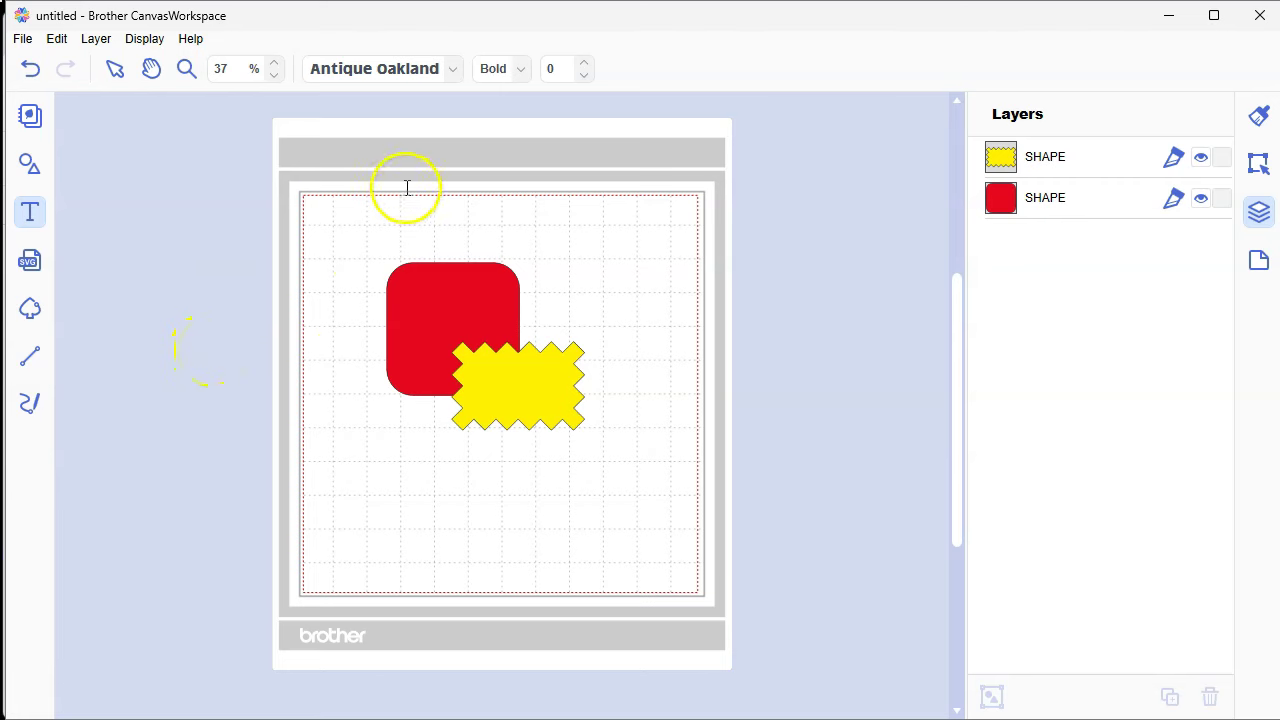
left_click(351, 500)
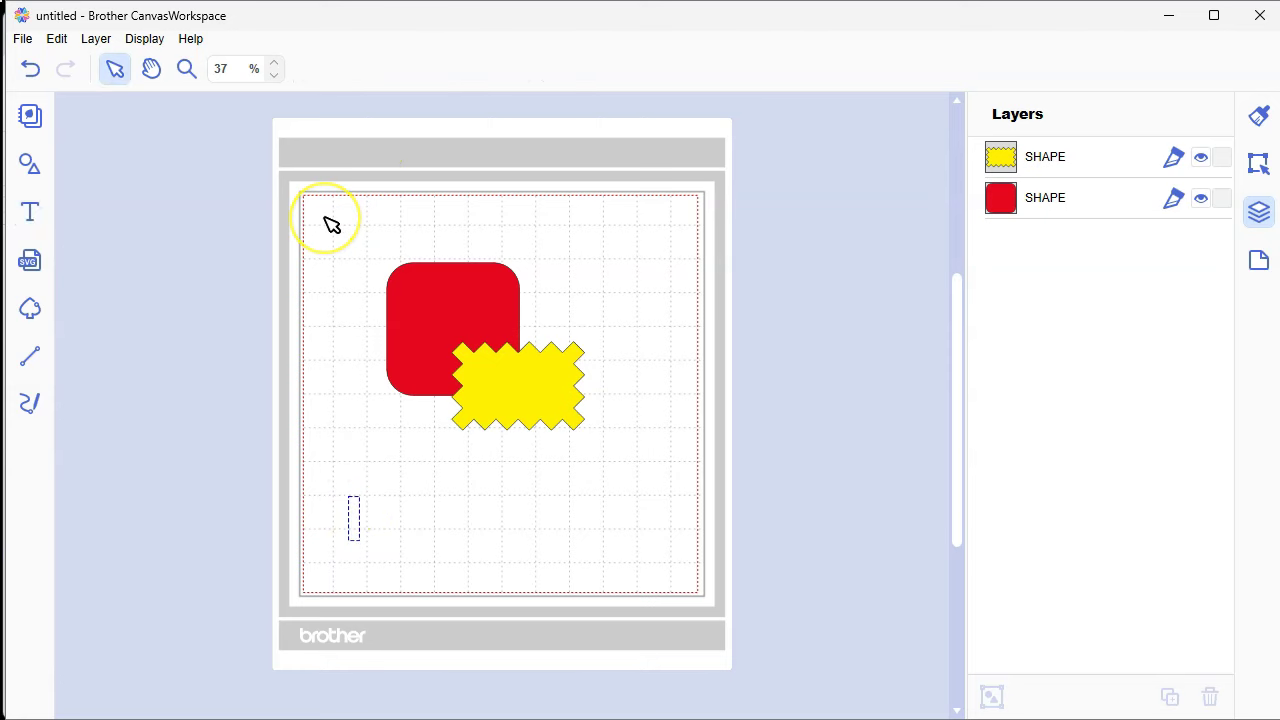
type("Kimberly")
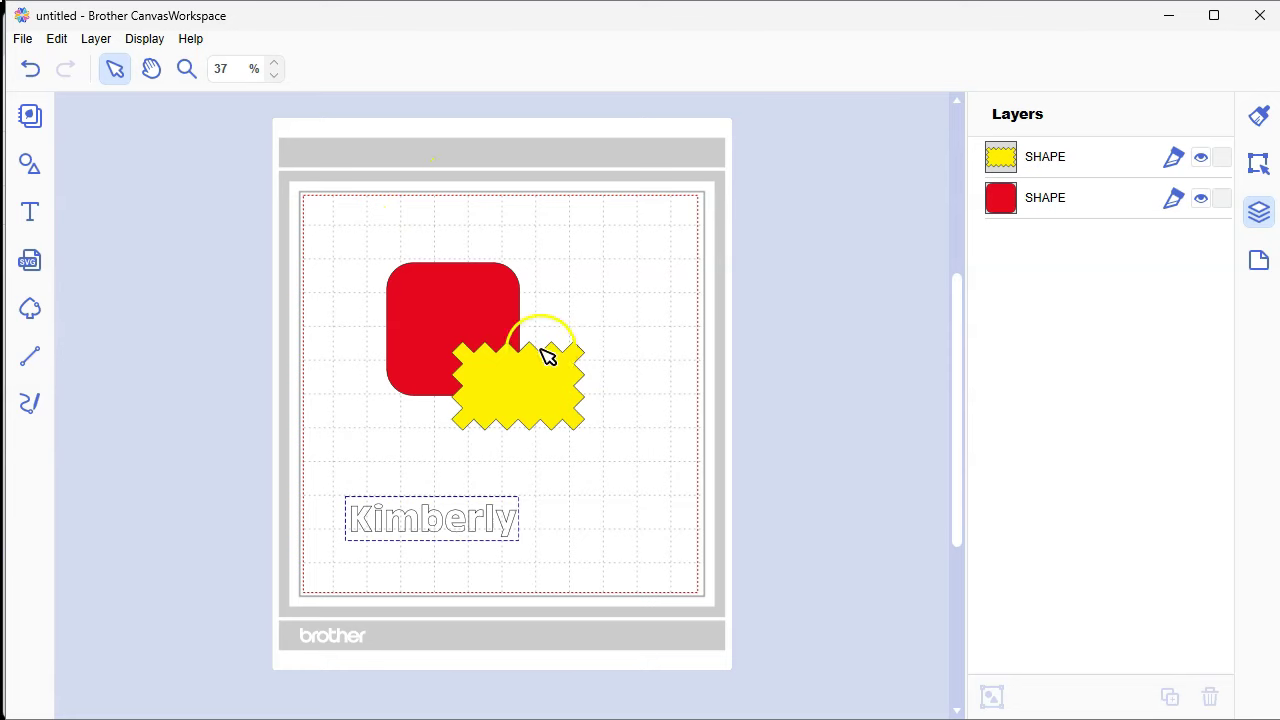
left_click(574, 494)
Step: Change the name text's font to the Misses script and enlarge it across most of the mat's width below the shapes
left_click(800, 68)
scroll(800, 208, "down", 1)
scroll(800, 210, "down", 15)
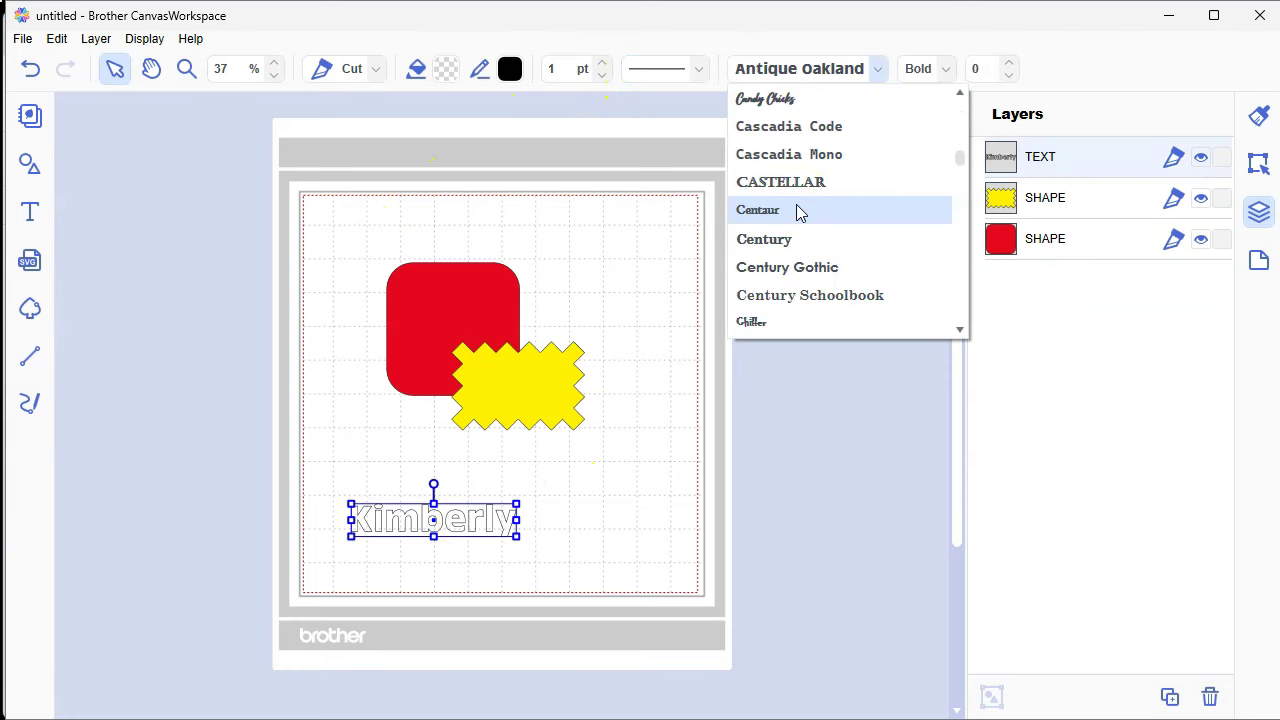
scroll(800, 212, "down", 15)
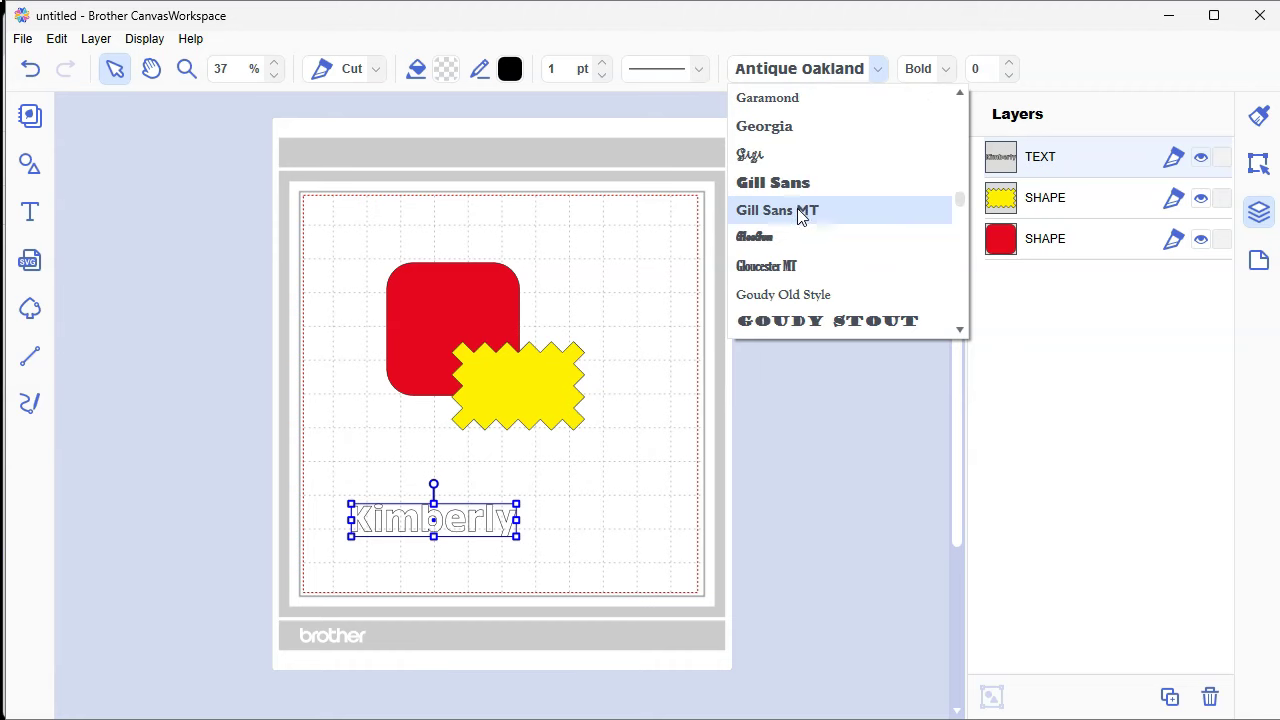
scroll(800, 214, "down", 8)
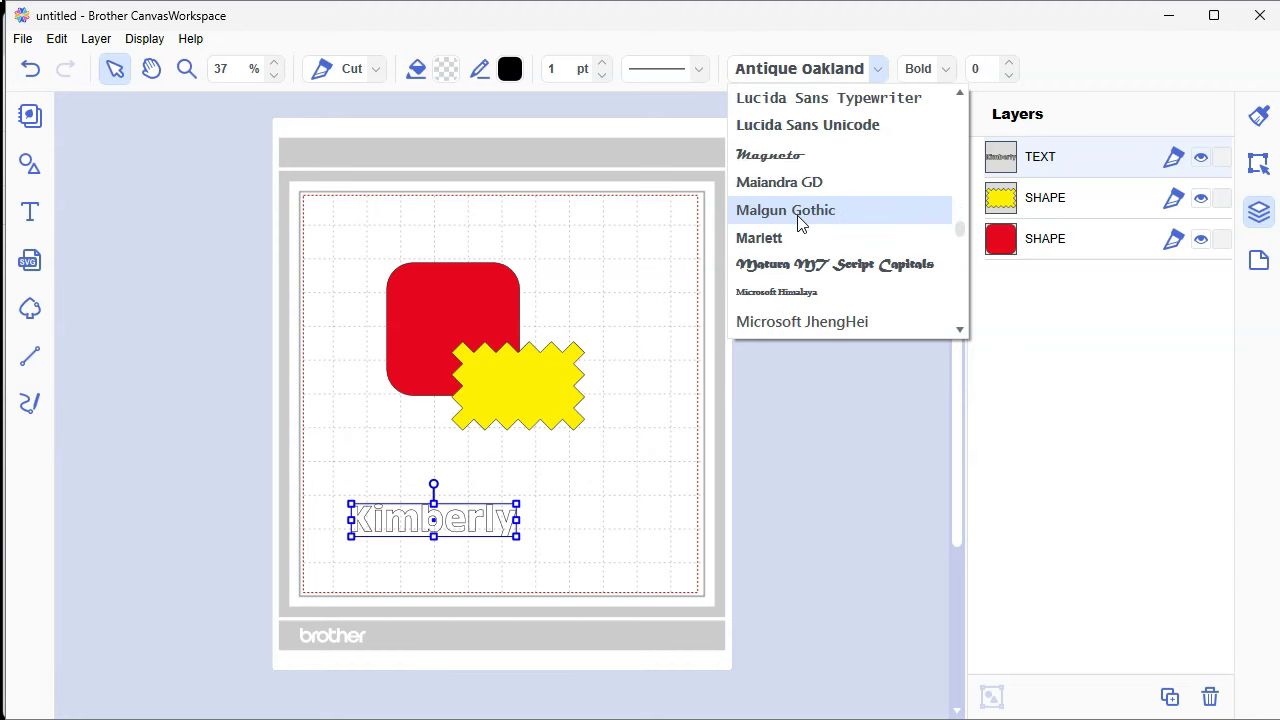
scroll(790, 200, "down", 3)
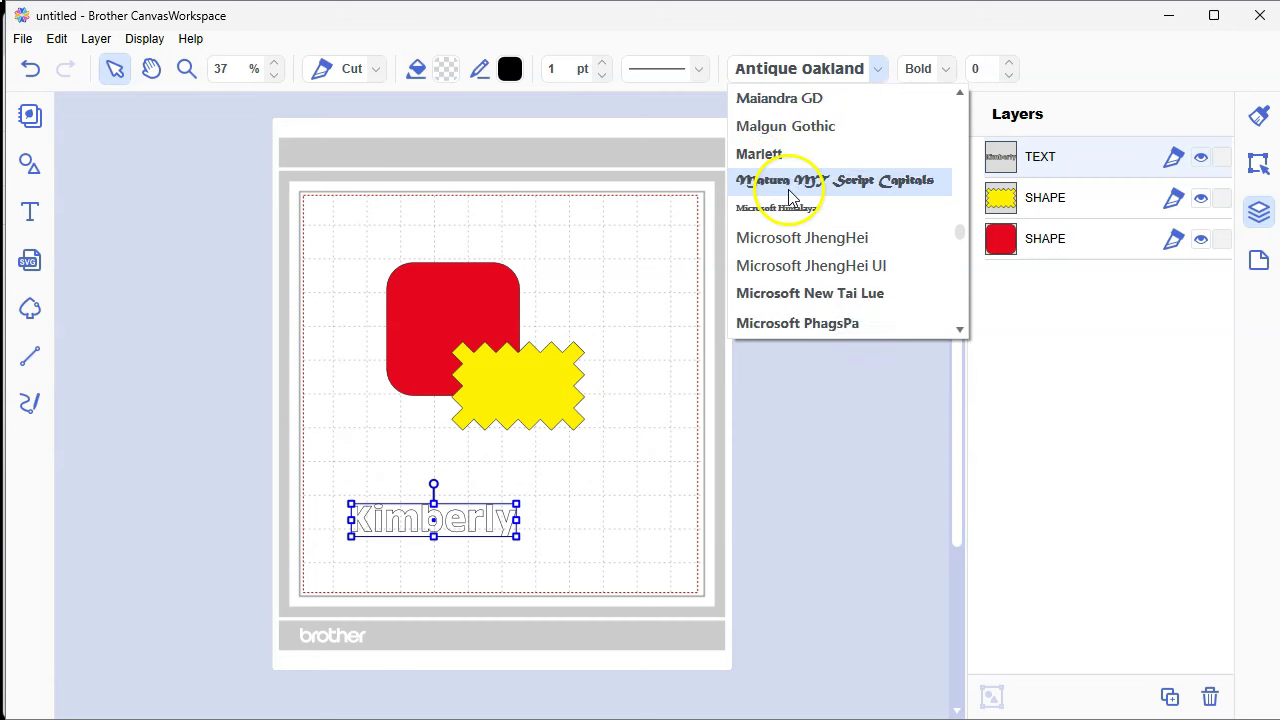
scroll(792, 215, "down", 5)
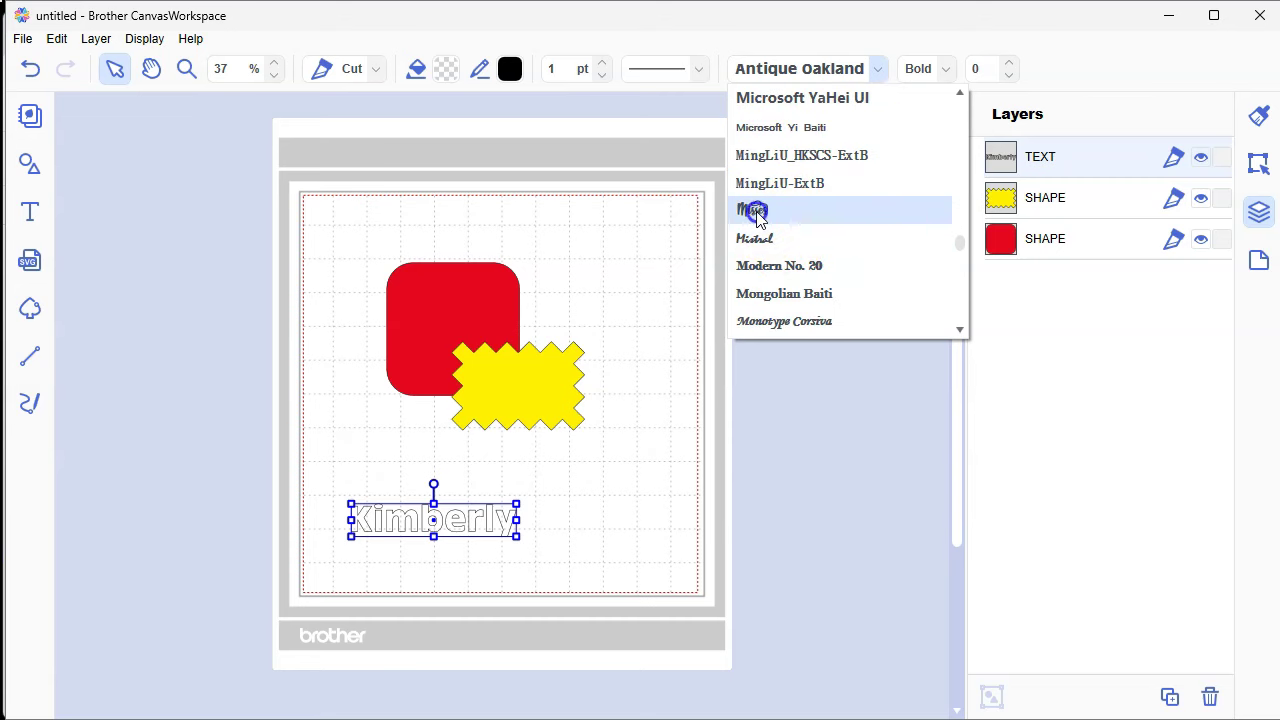
left_click(760, 211)
left_click_drag(464, 503, 657, 432)
left_click_drag(600, 471, 593, 493)
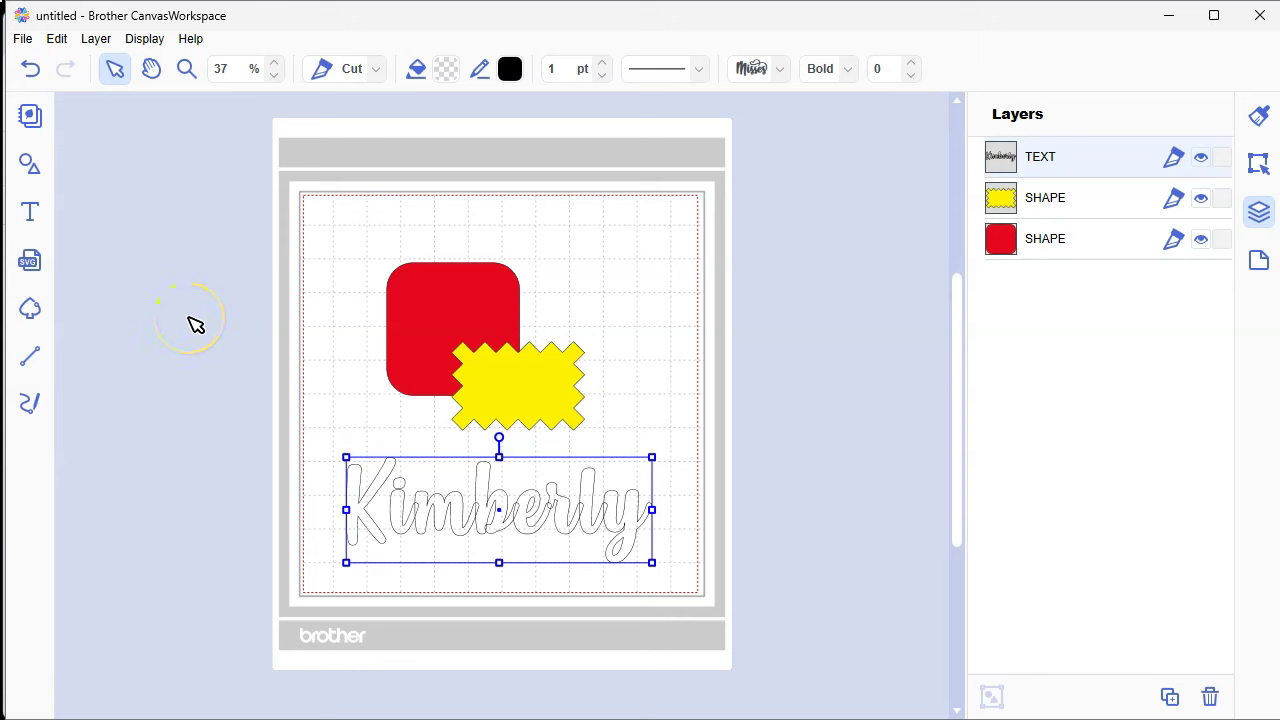
Step: Weld the overlapping script letters of the name into one shape
left_click(66, 40)
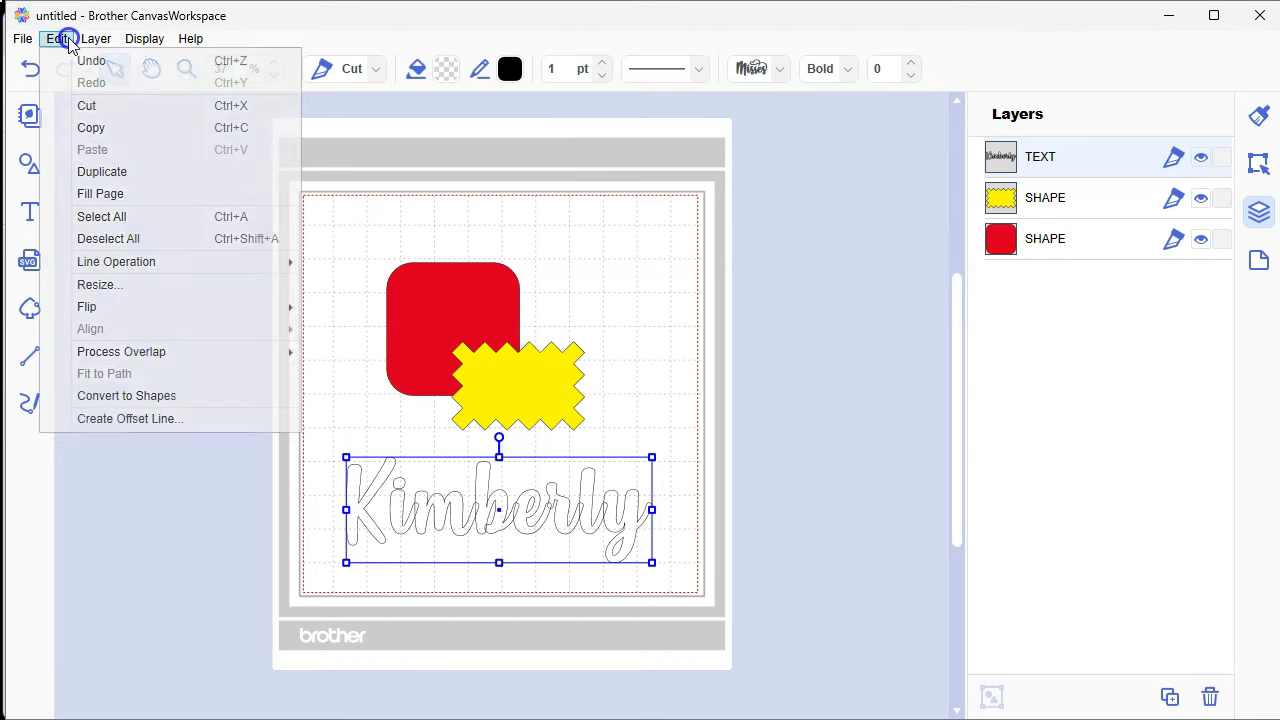
mouse_move(115, 352)
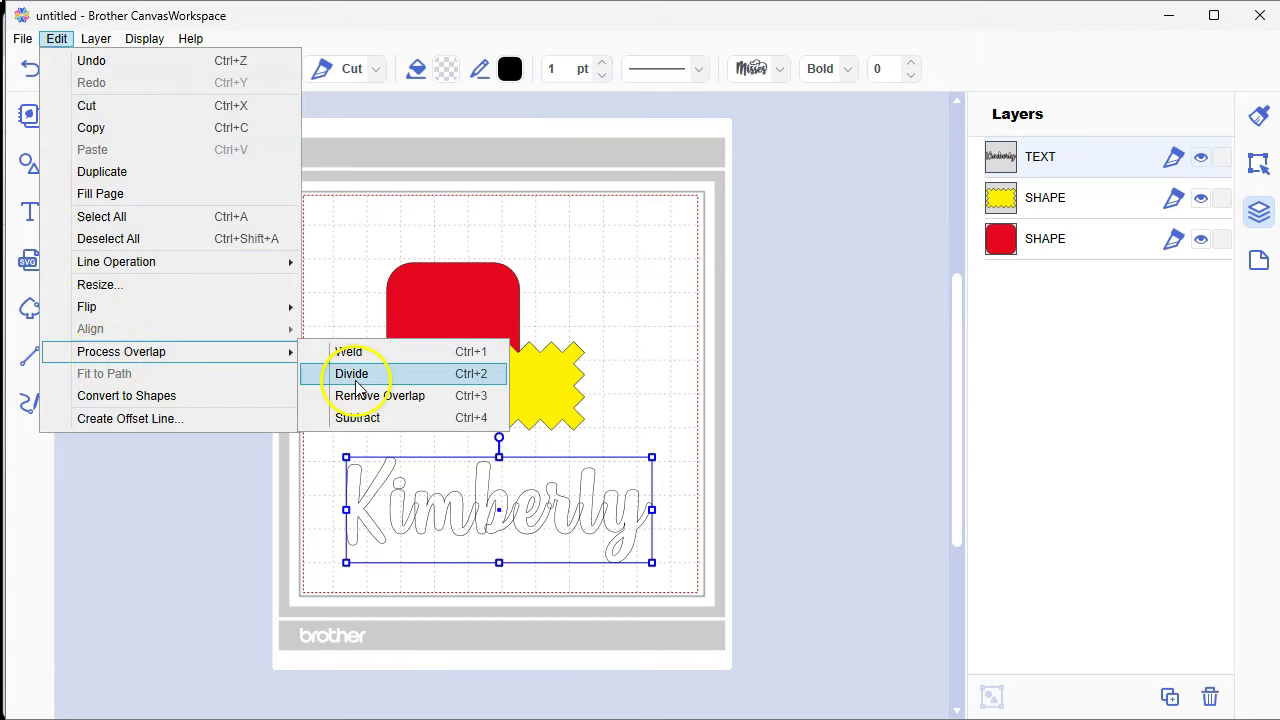
left_click(340, 351)
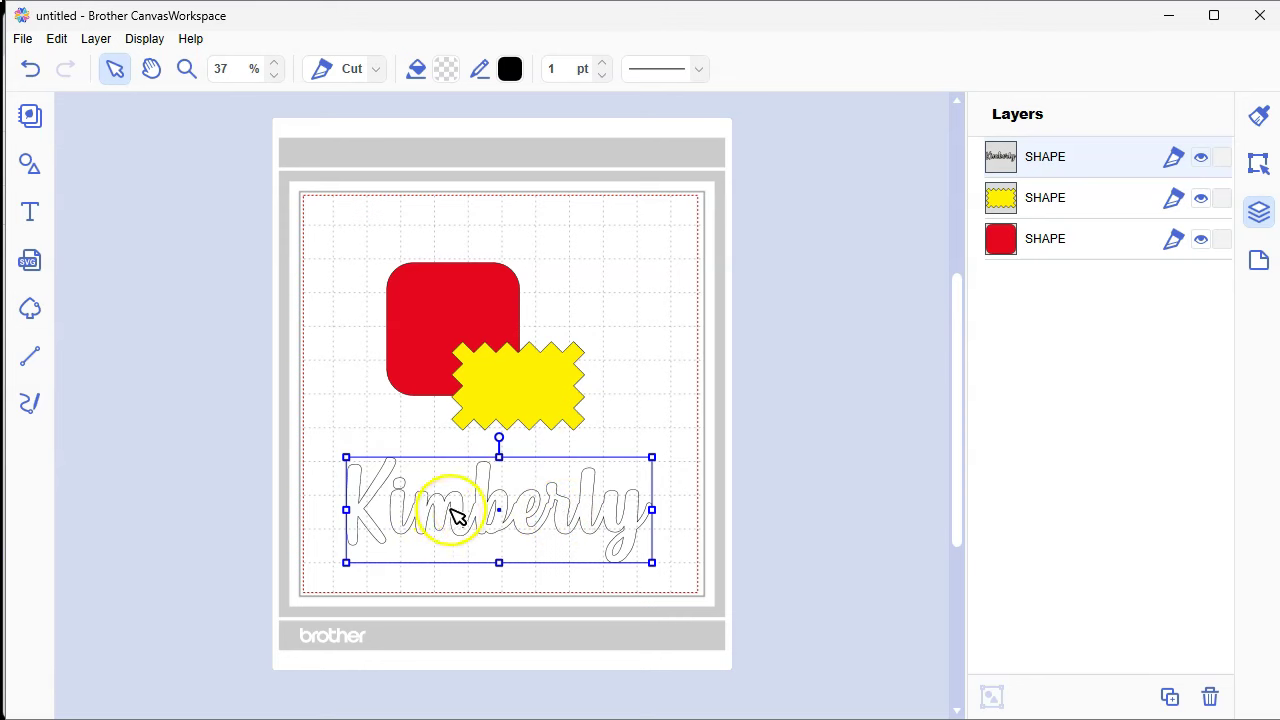
Step: Fill the welded name with medium blue and deselect it
left_click(447, 68)
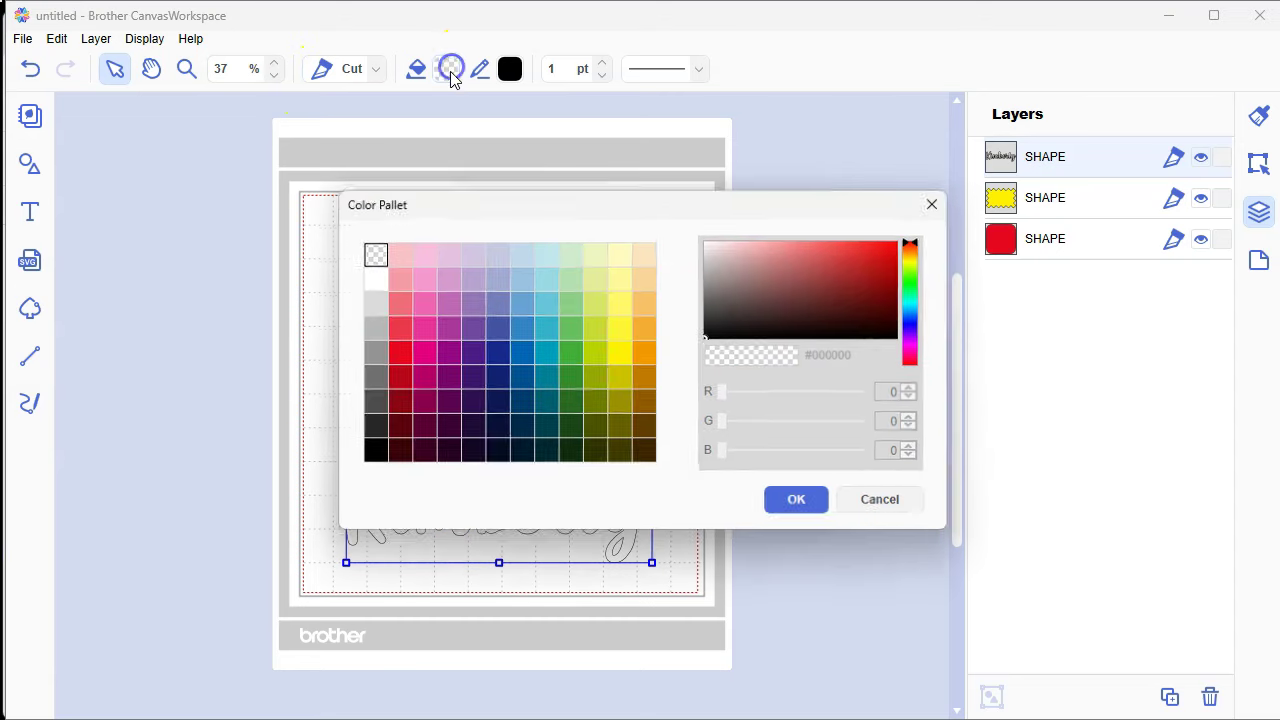
left_click(518, 305)
left_click(795, 510)
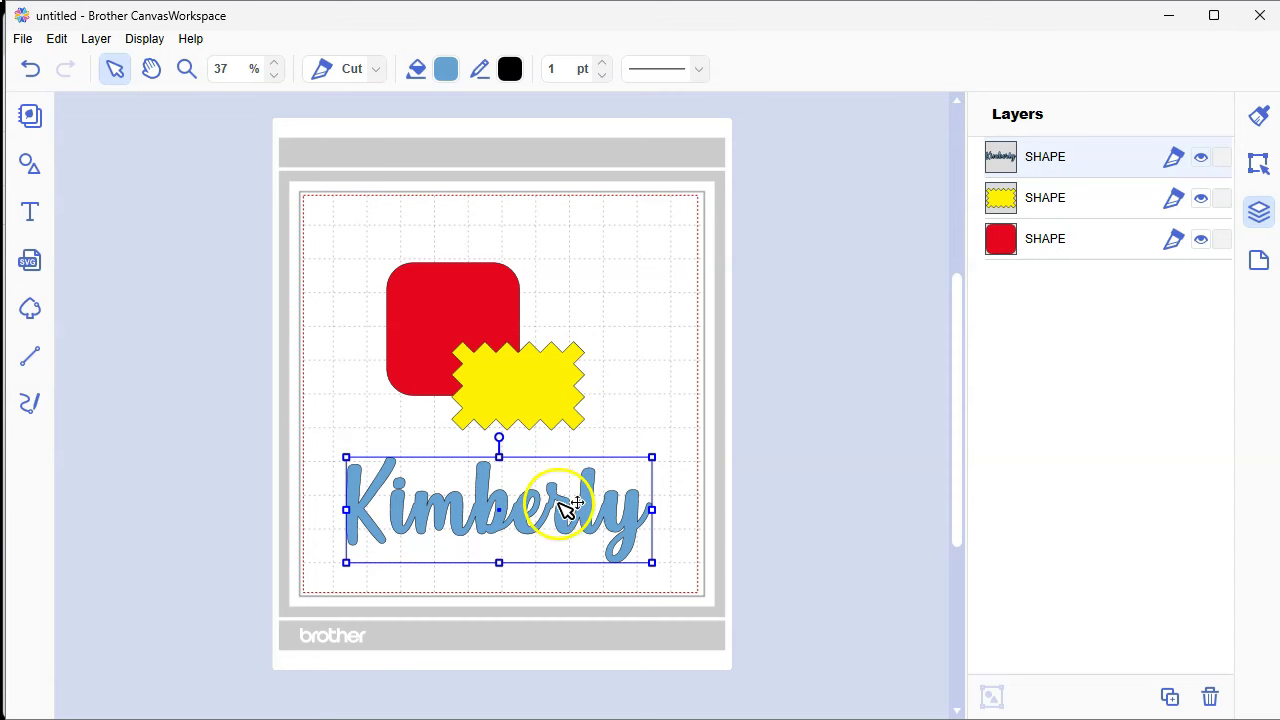
left_click(690, 330)
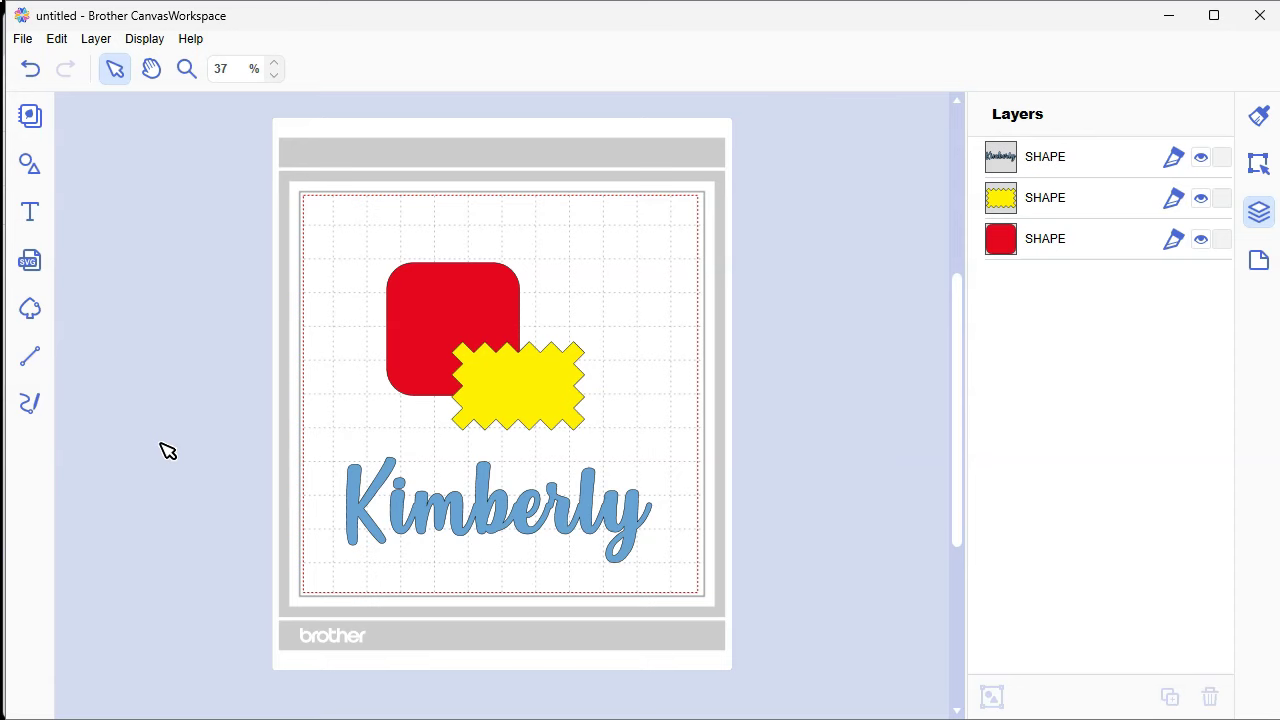
Step: Point out the import from your computer option and show the Export/Transfer FCM File methods
left_click(32, 273)
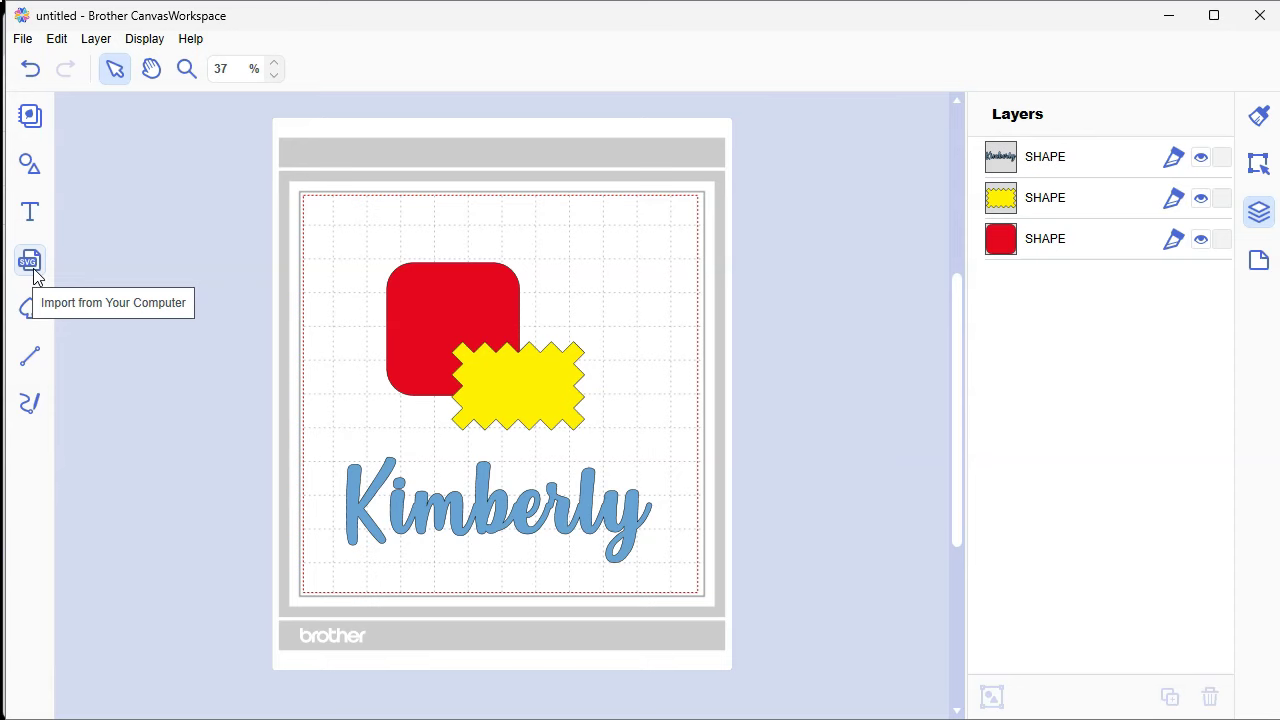
left_click(58, 287)
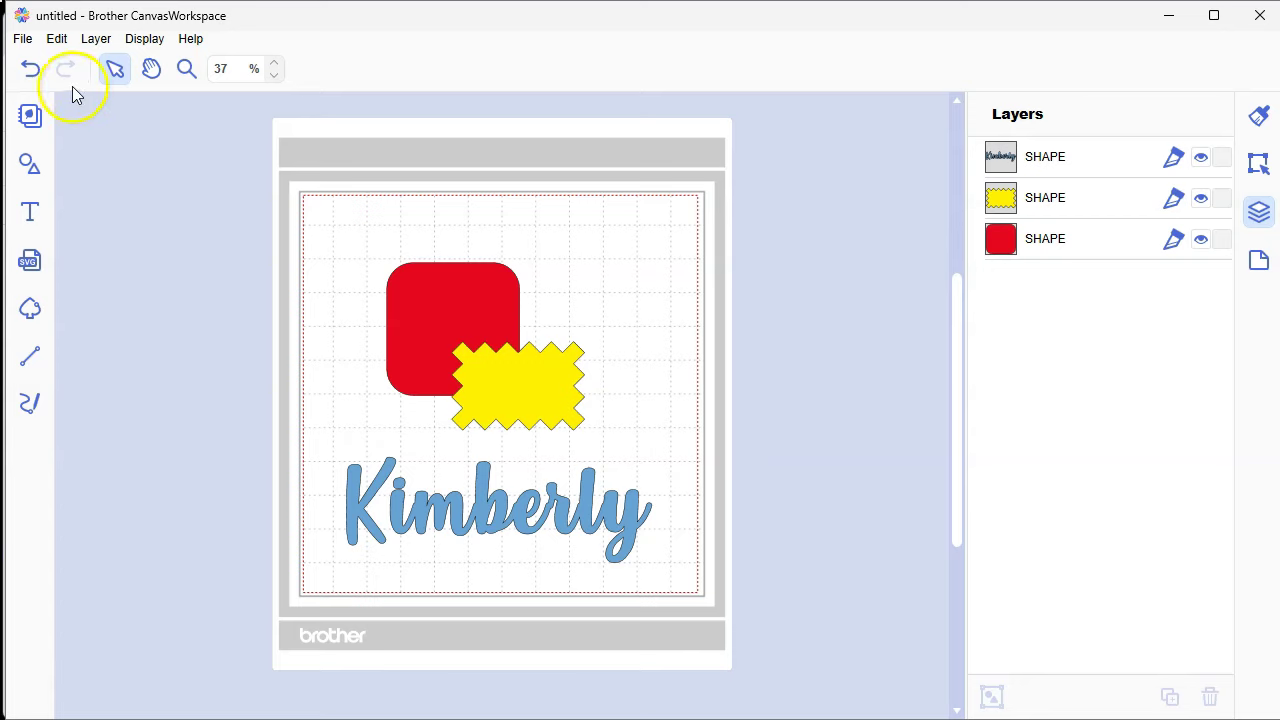
left_click(20, 40)
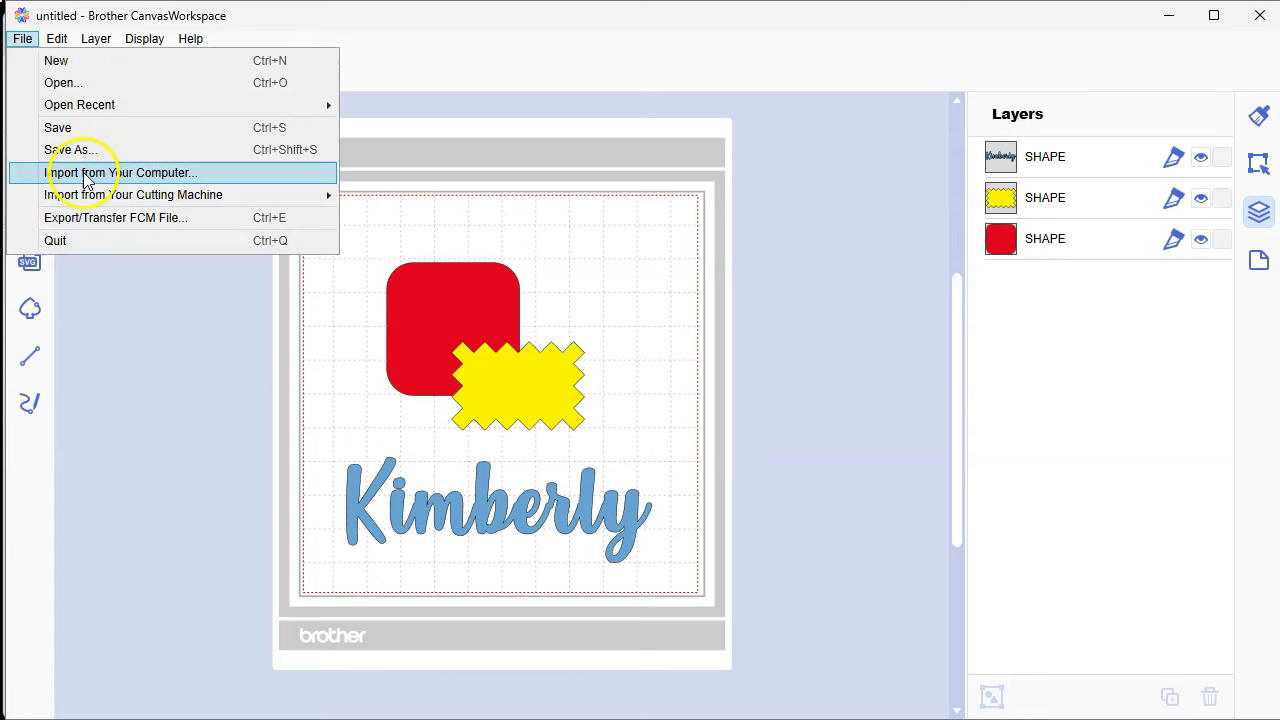
left_click(147, 224)
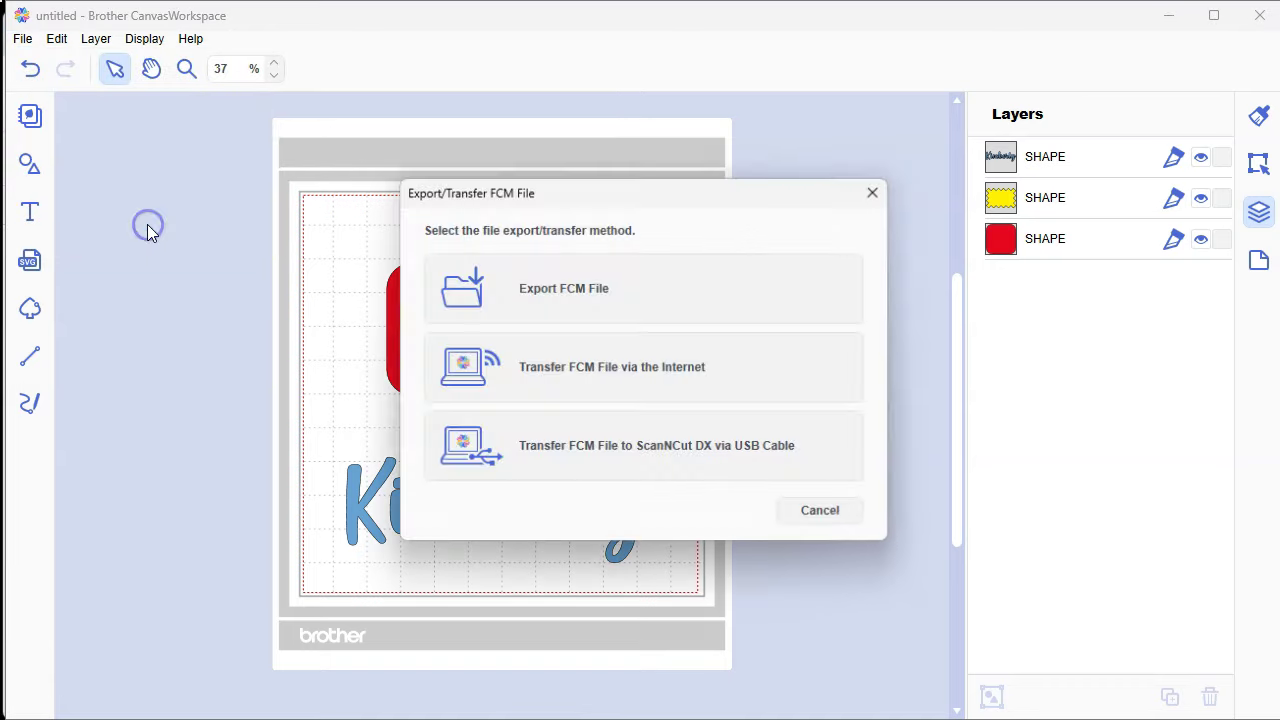